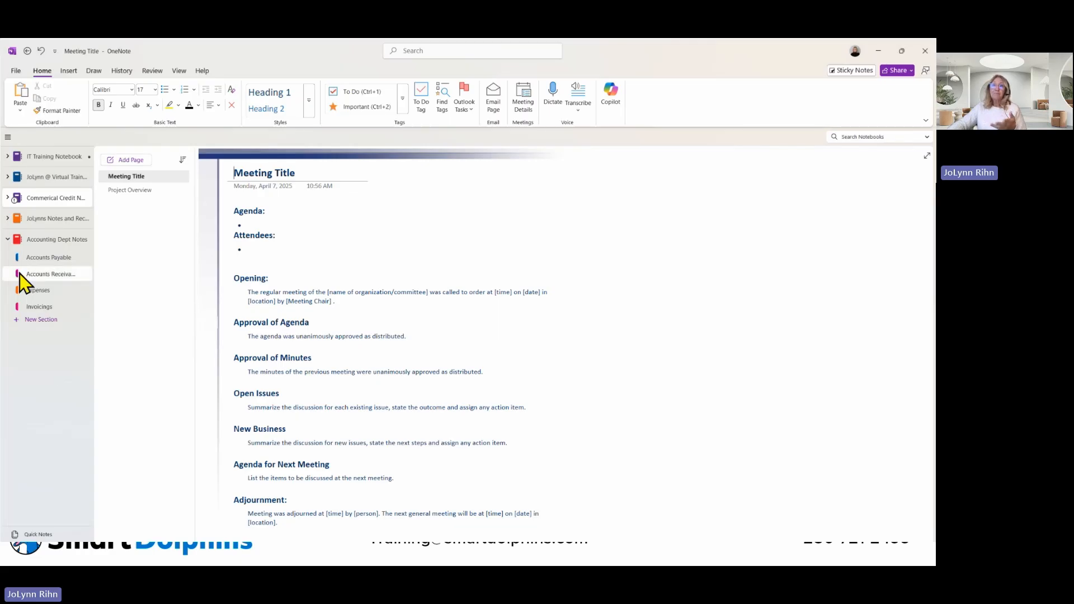
Collapse the Accounting Dept Notes notebook and view the information page listing the open notebooks.
{"action": "left_click", "coordinate": [8, 239]}
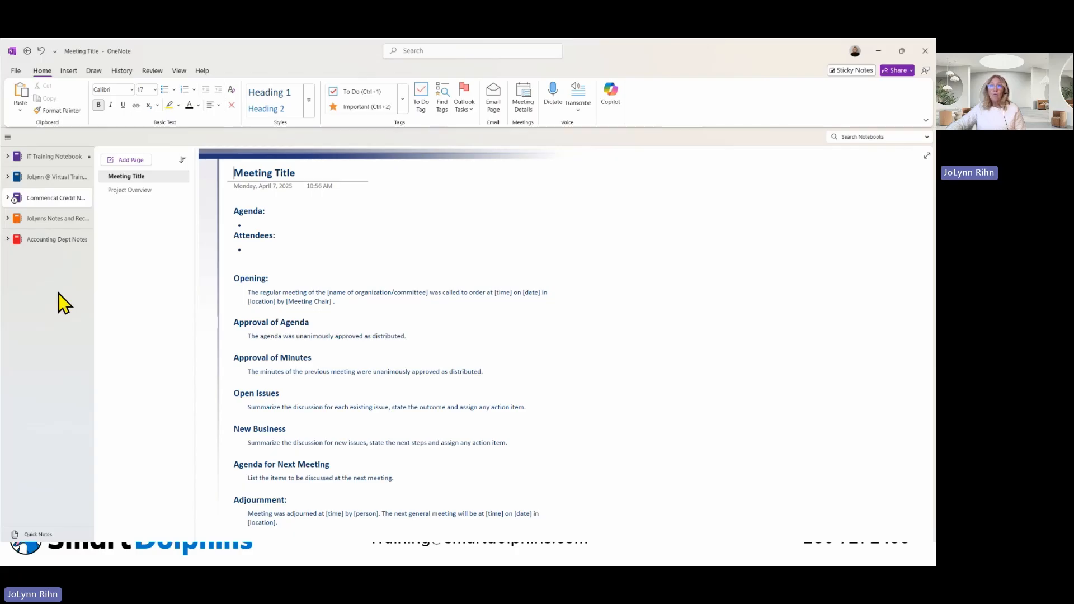
{"action": "left_click", "coordinate": [16, 71]}
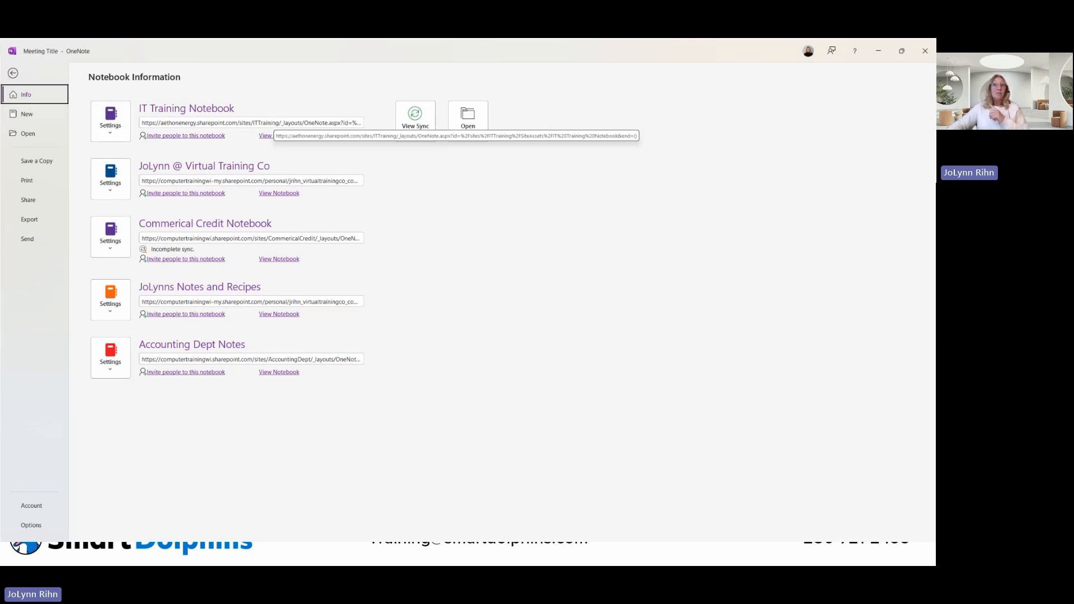
{"action": "left_click", "coordinate": [22, 74]}
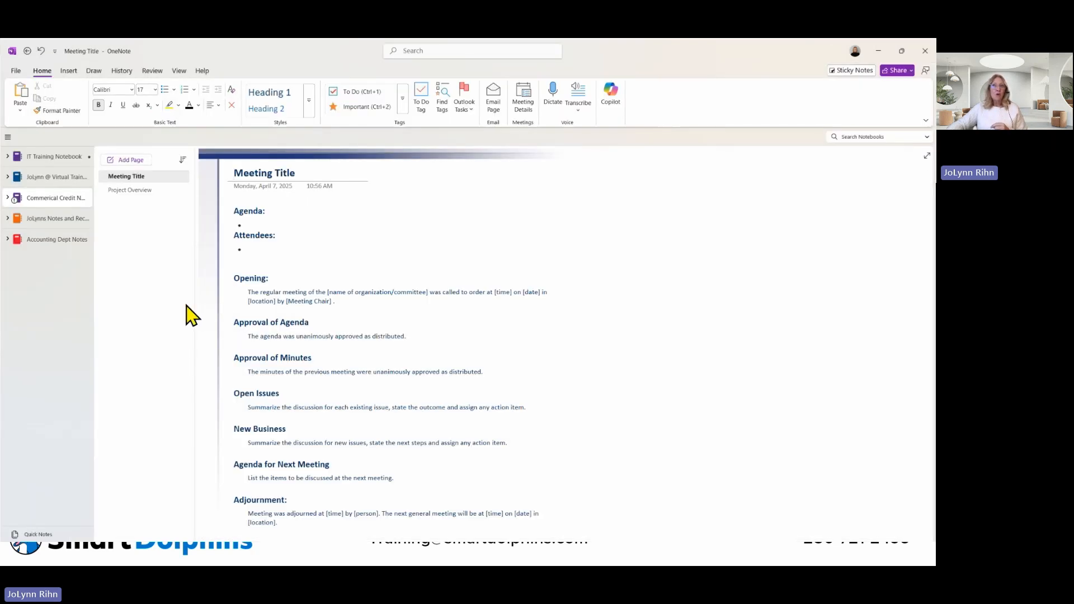
Open and expand Accounting Dept Notes, and look through its Accounts Receivable and Expenses sections, including the New Business Expense Form page.
{"action": "left_click", "coordinate": [52, 241]}
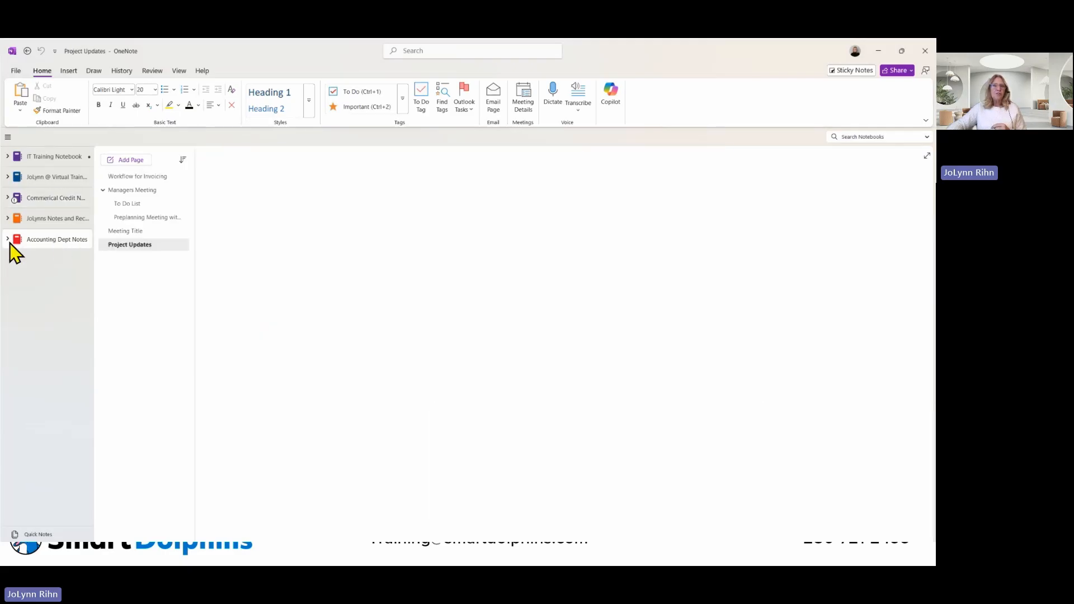
{"action": "left_click", "coordinate": [8, 241]}
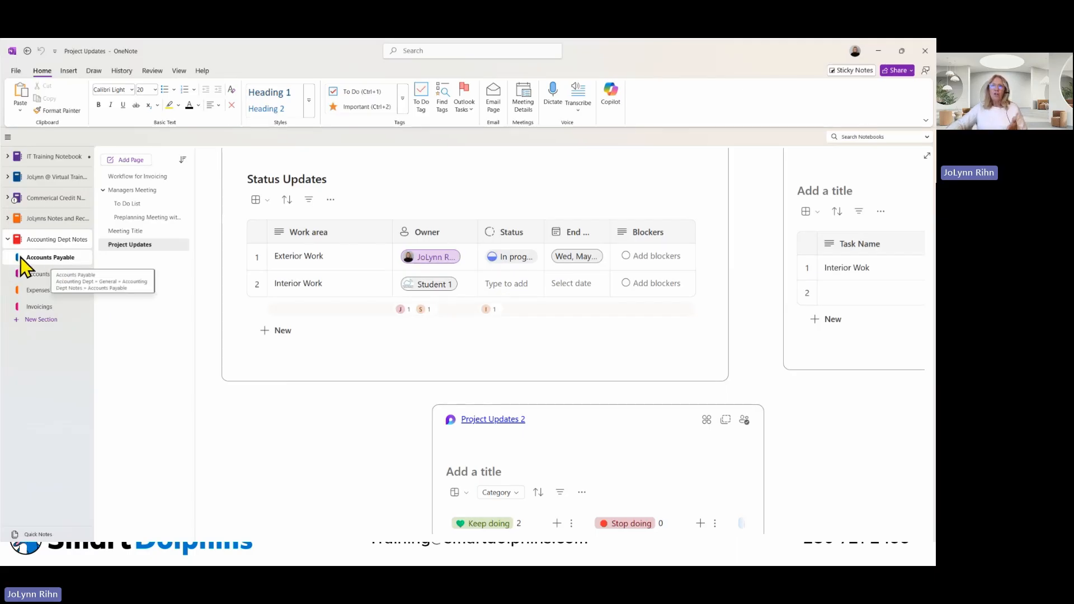
{"action": "left_click", "coordinate": [42, 277]}
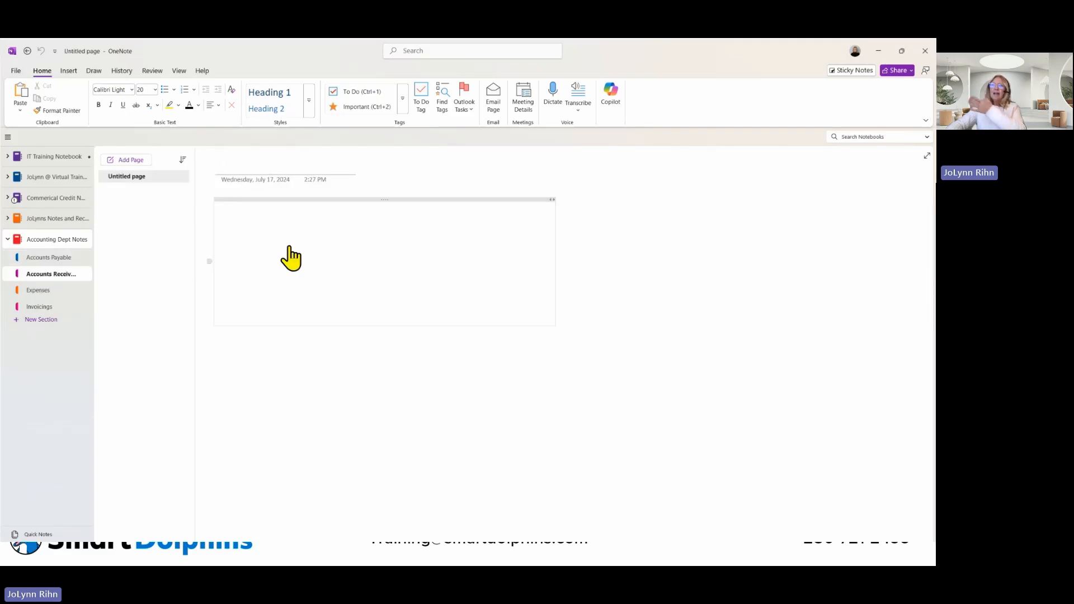
{"action": "left_click", "coordinate": [42, 292]}
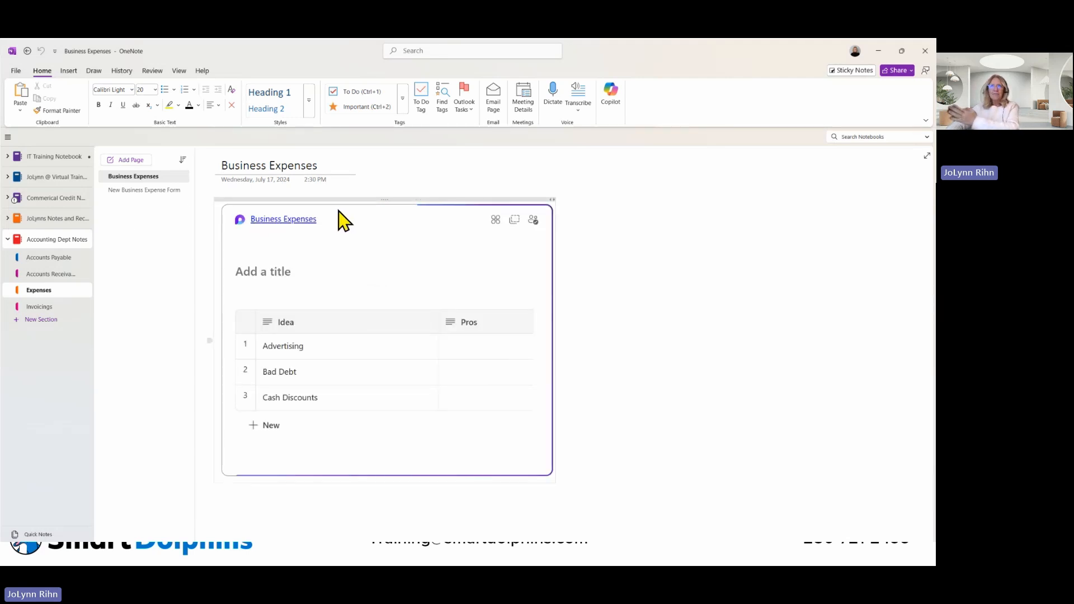
{"action": "left_click", "coordinate": [149, 191]}
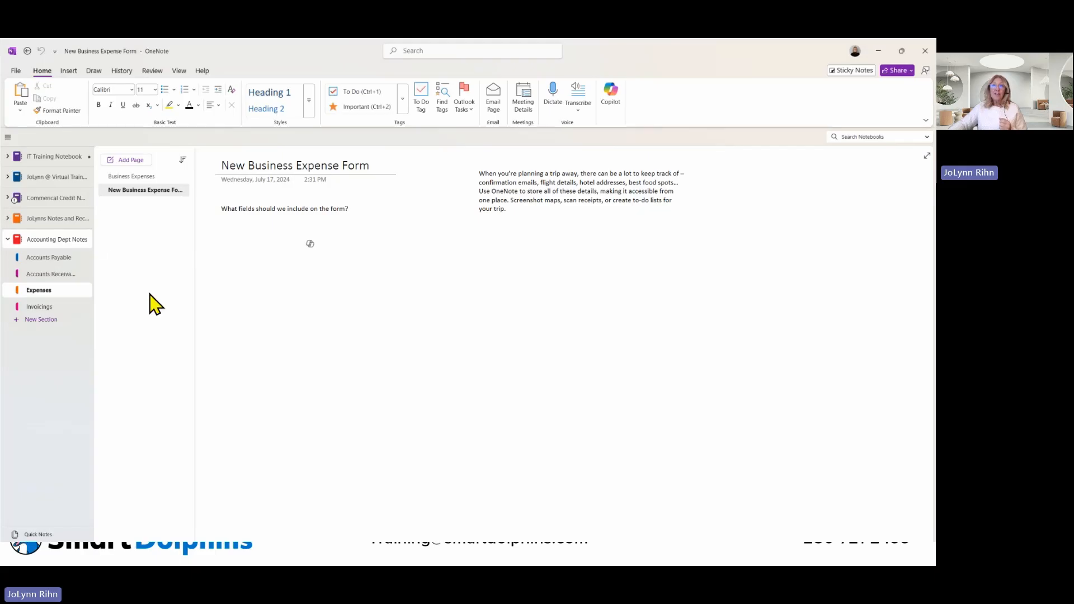
Add a new section named Managers to the Accounting Dept Notes notebook.
{"action": "left_click", "coordinate": [55, 320]}
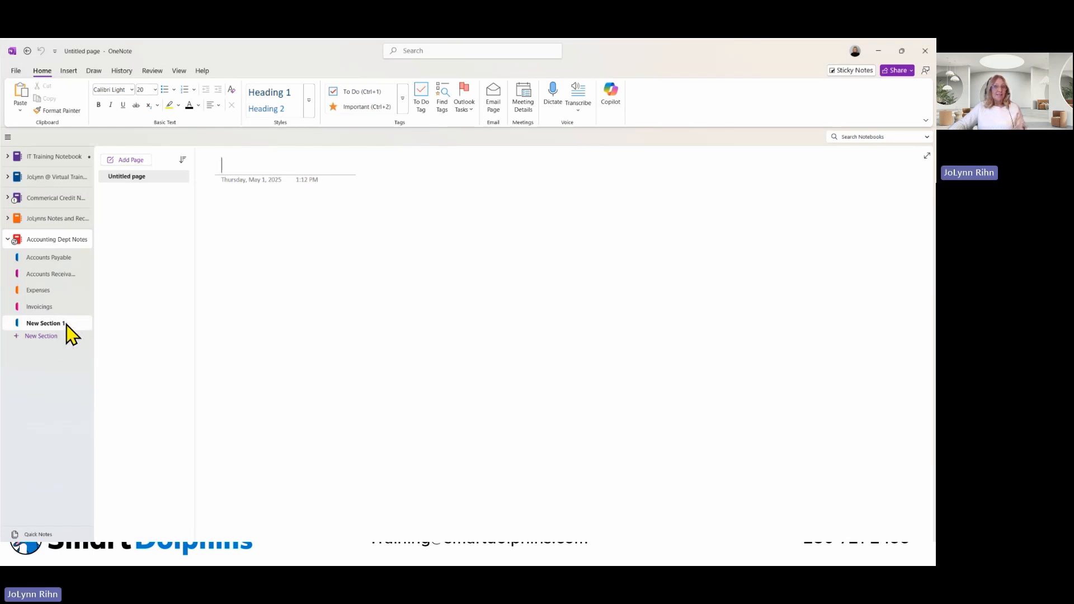
{"action": "double_click", "coordinate": [65, 322]}
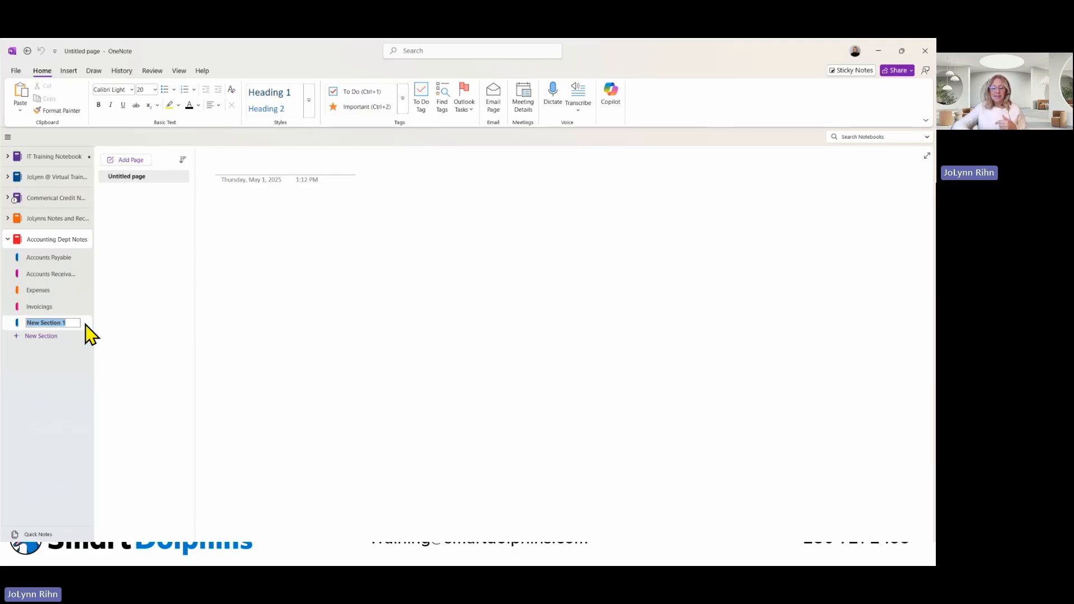
{"action": "type", "text": "Managers"}
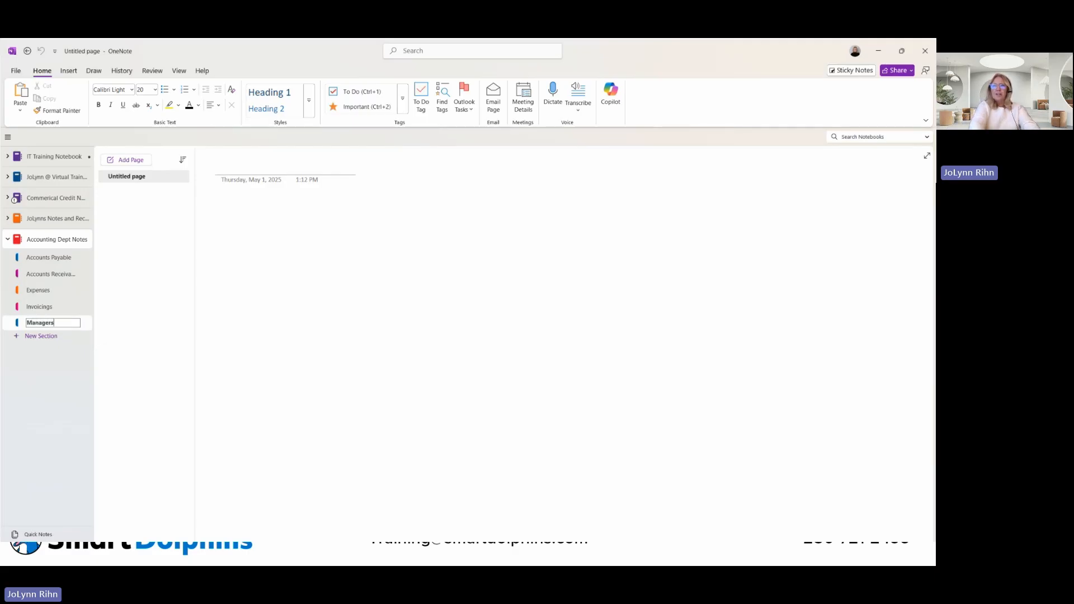
{"action": "key", "text": "Return"}
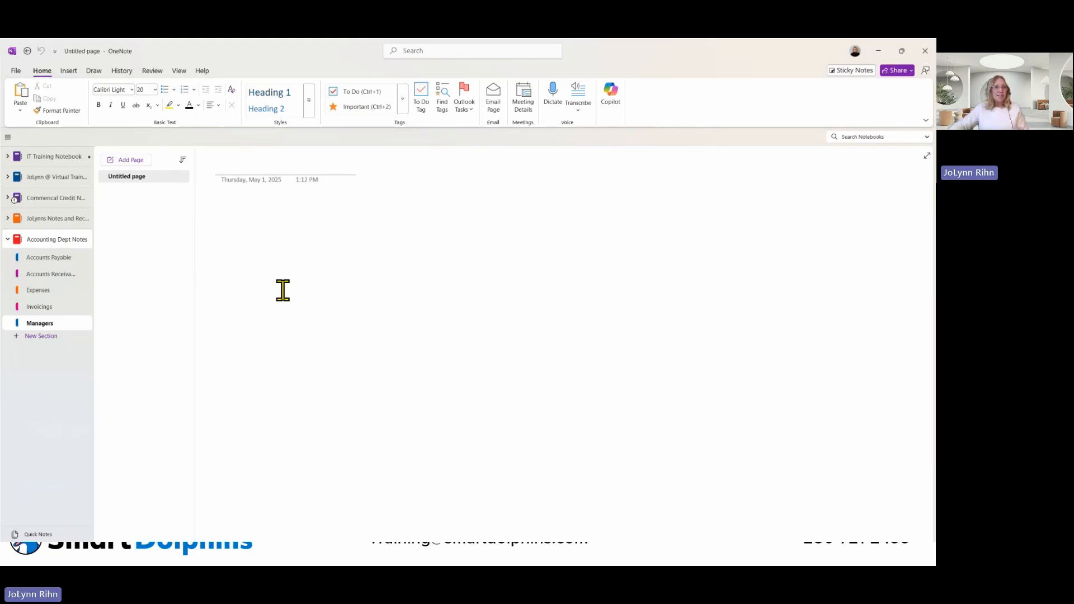
Title the untitled page in the Managers section "Brainstorming for 2025 2nd Qtr".
{"action": "type", "text": "B"}
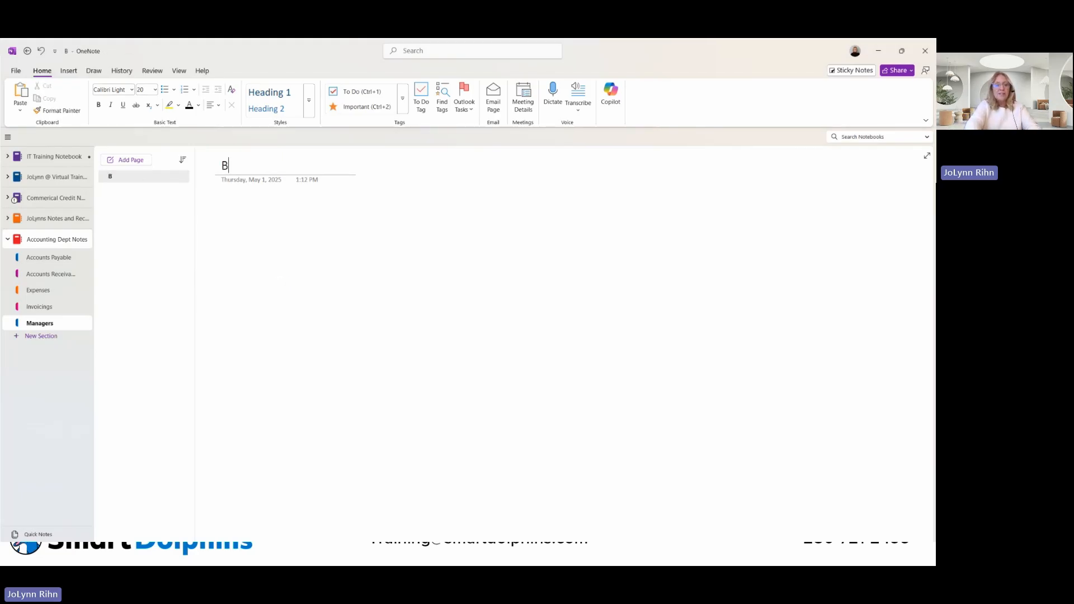
{"action": "type", "text": "rainstor"}
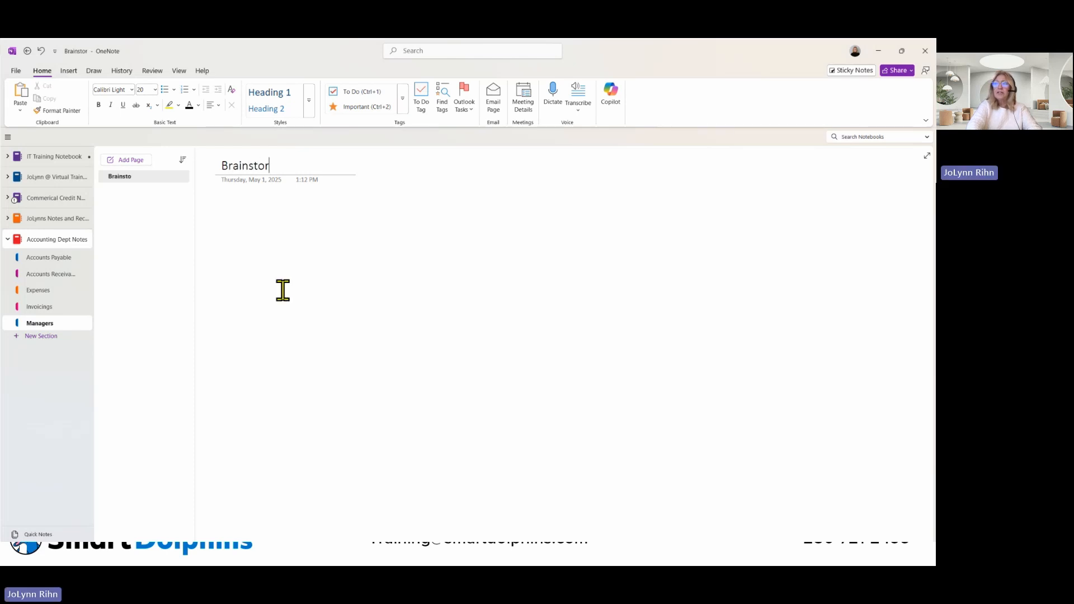
{"action": "type", "text": "ming for 2"}
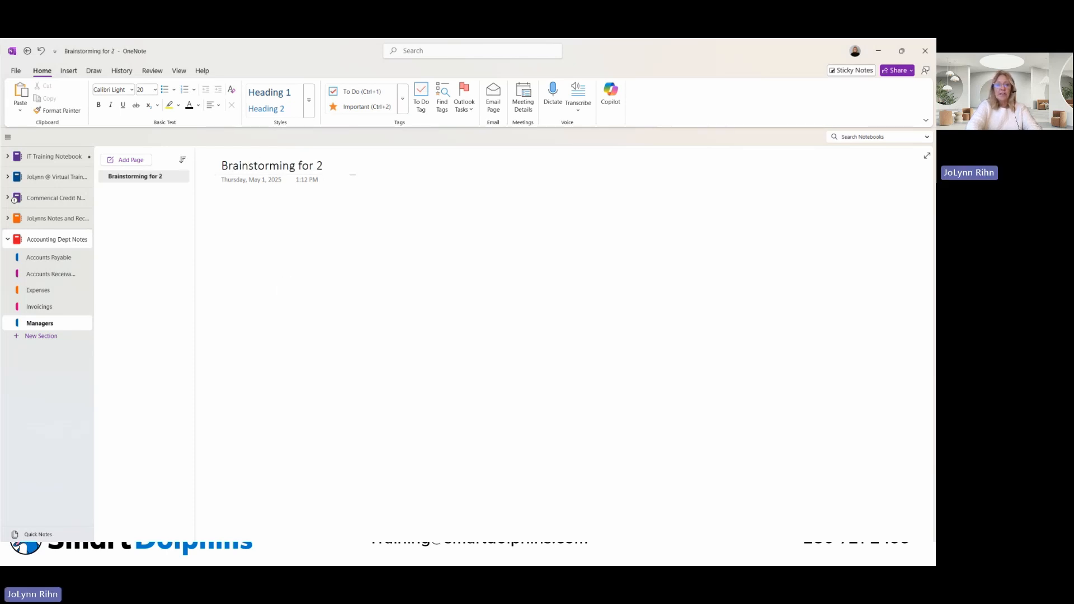
{"action": "type", "text": "025 2nd Qtr"}
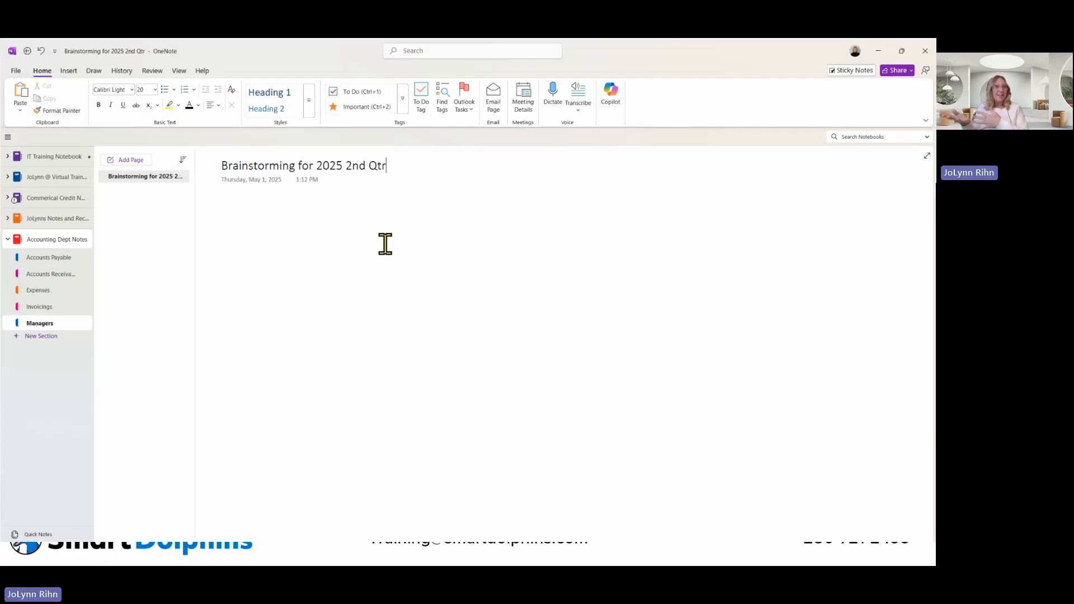
Add a note reading "Just start typing and it enters my info in a container." and move its container below the page title, leaving space between.
{"action": "left_click", "coordinate": [766, 212]}
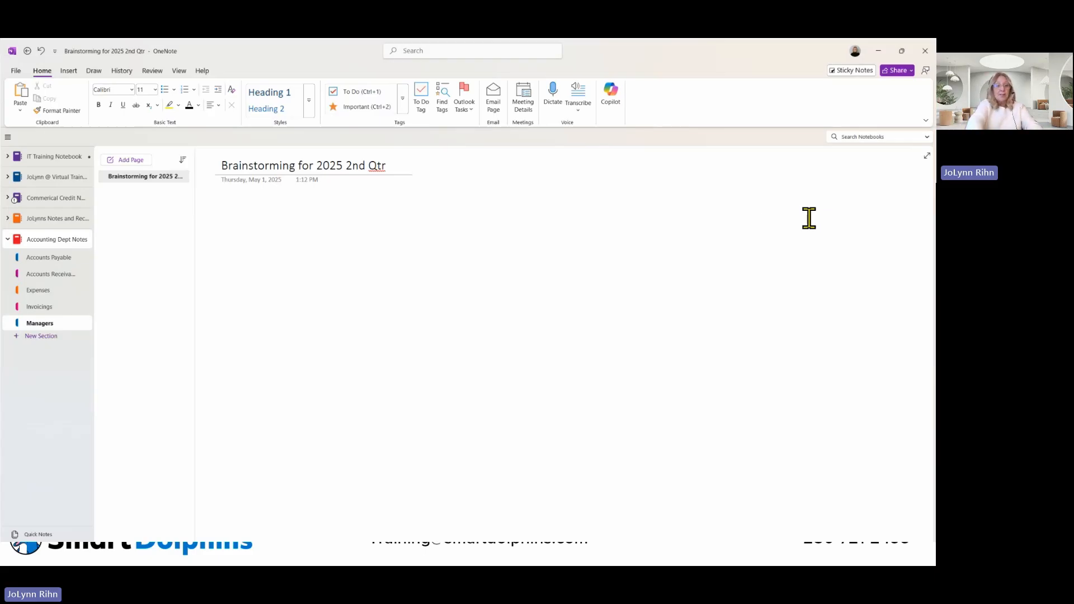
{"action": "type", "text": "Just start"}
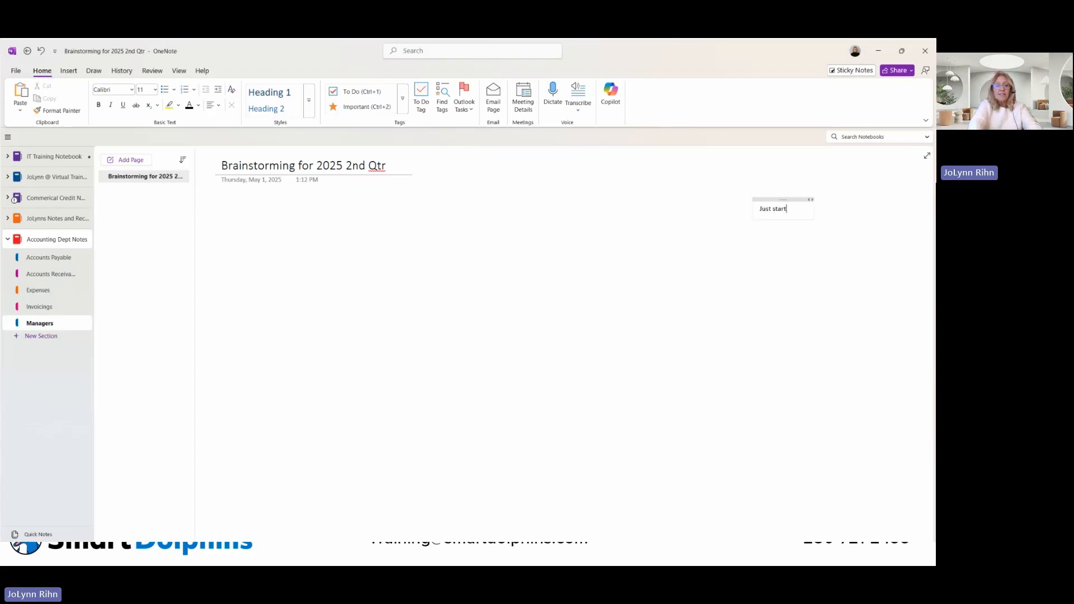
{"action": "type", "text": " typing "}
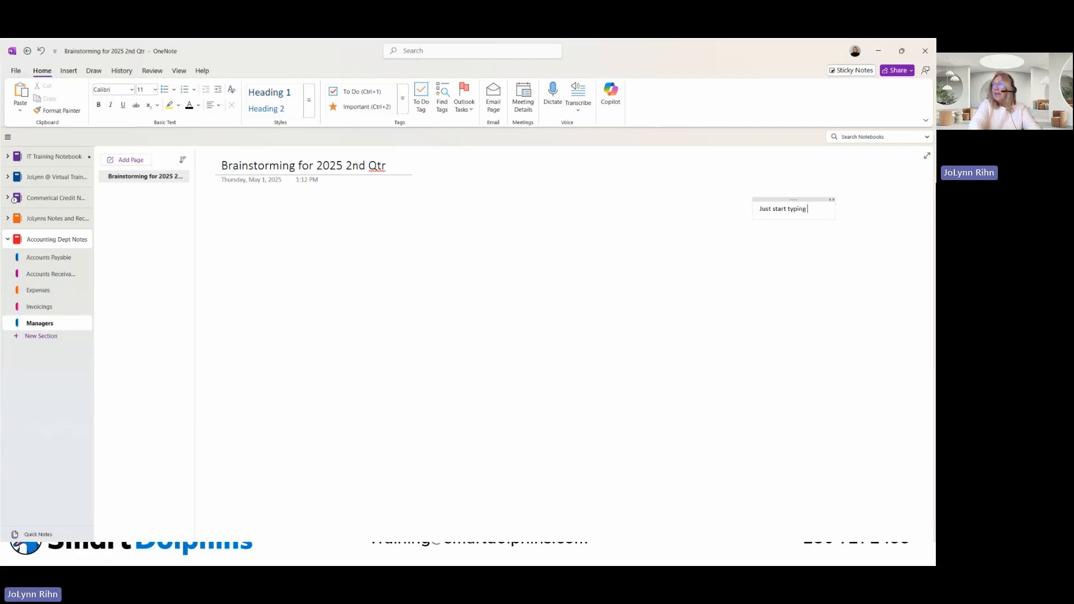
{"action": "type", "text": "and it e"}
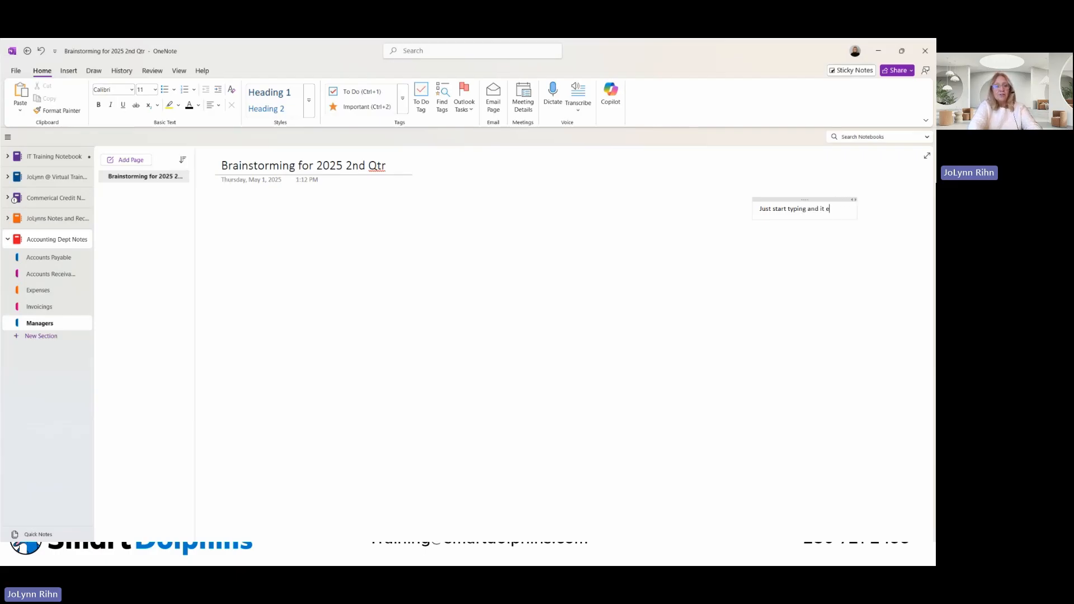
{"action": "type", "text": "nters m"}
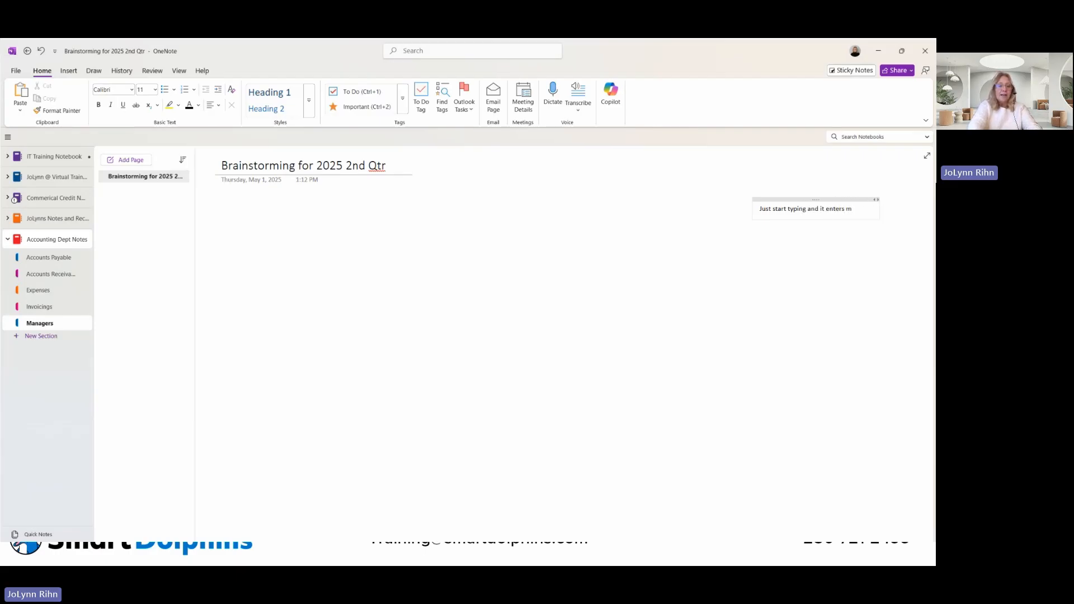
{"action": "type", "text": "y info in a container."}
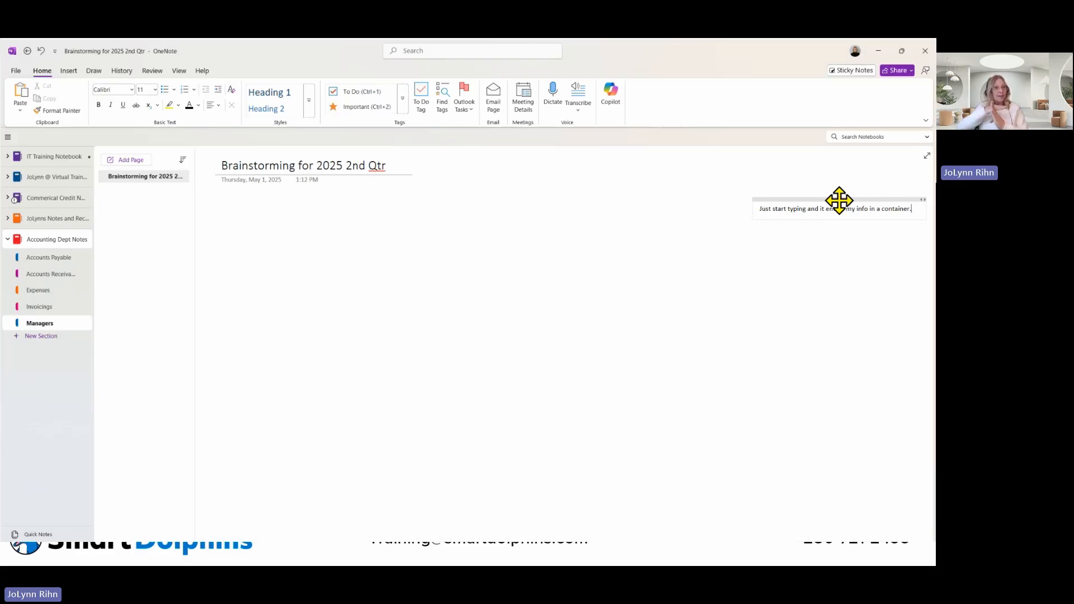
{"action": "left_click_drag", "start_coordinate": [838, 199], "coordinate": [329, 316]}
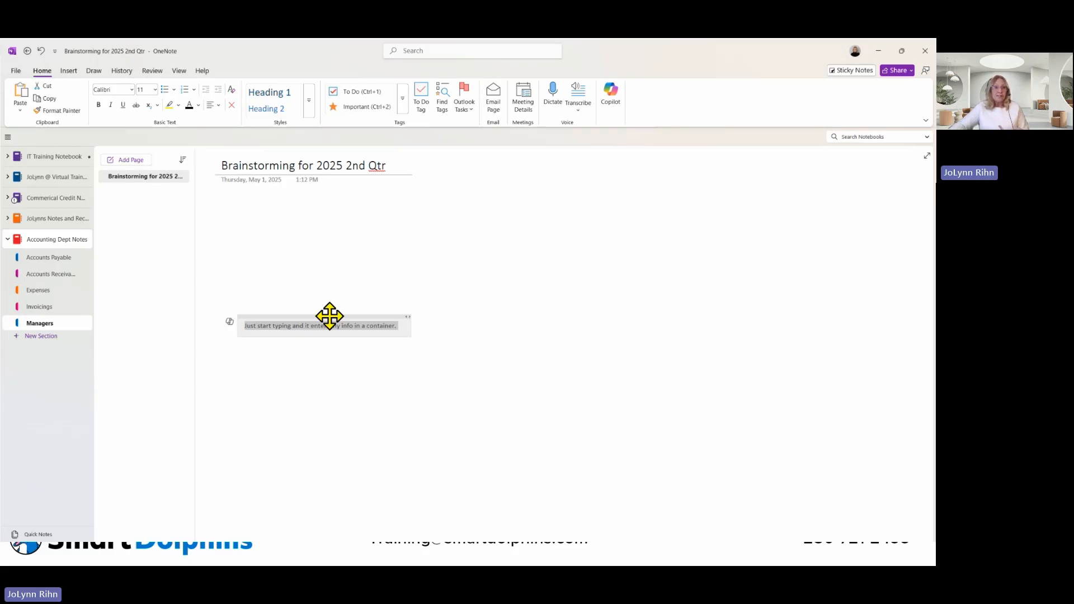
Add a second note above the first with the lines "Ideas for 2nd Qtr Sales", "Increase customer list" and "Do more training with sales staff".
{"action": "left_click", "coordinate": [296, 233]}
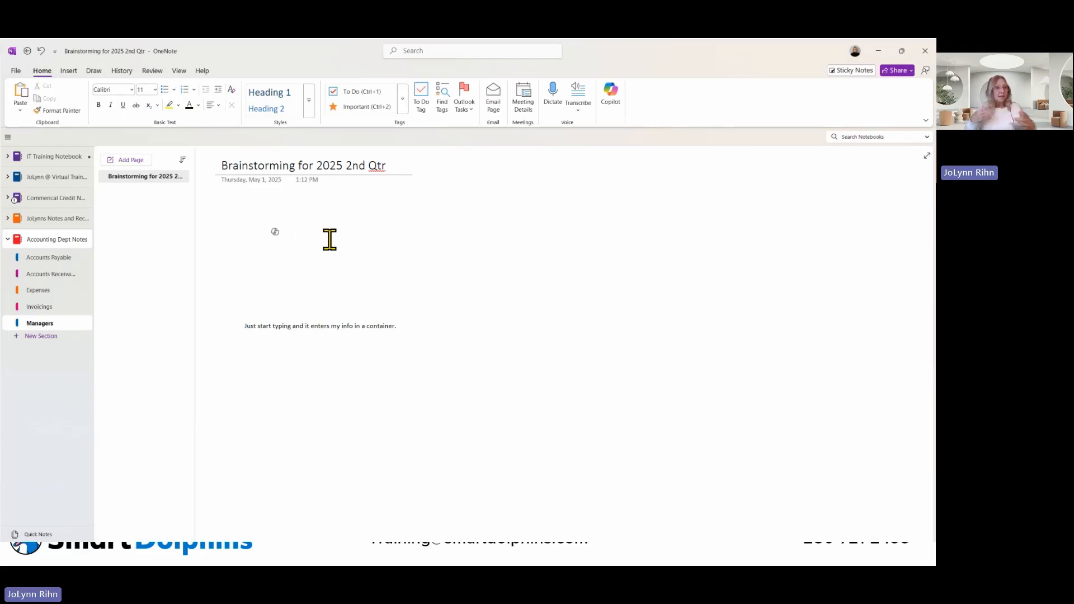
{"action": "type", "text": "I"}
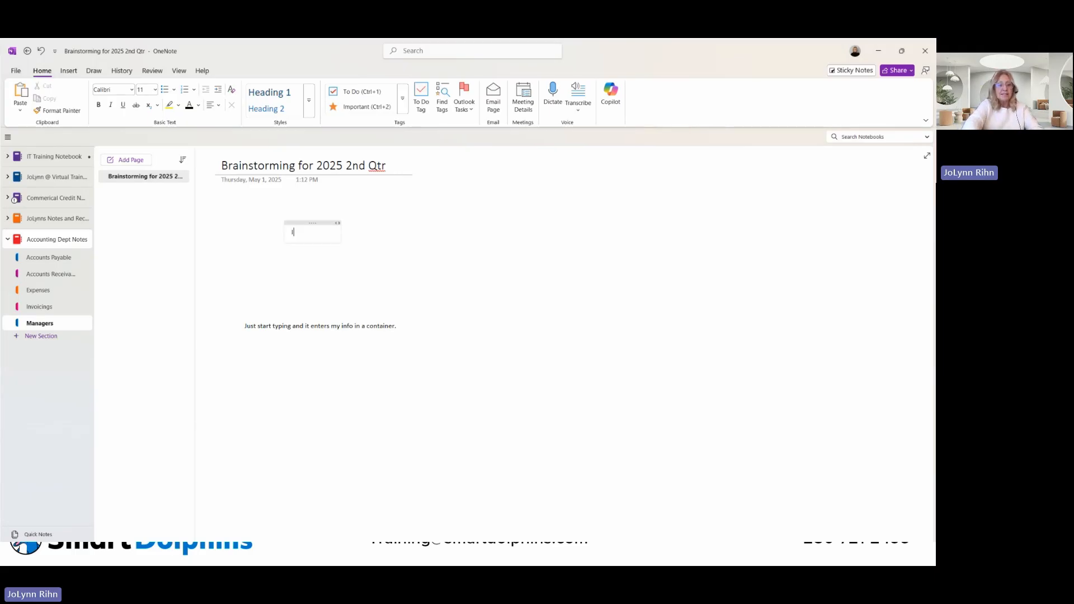
{"action": "type", "text": "deas"}
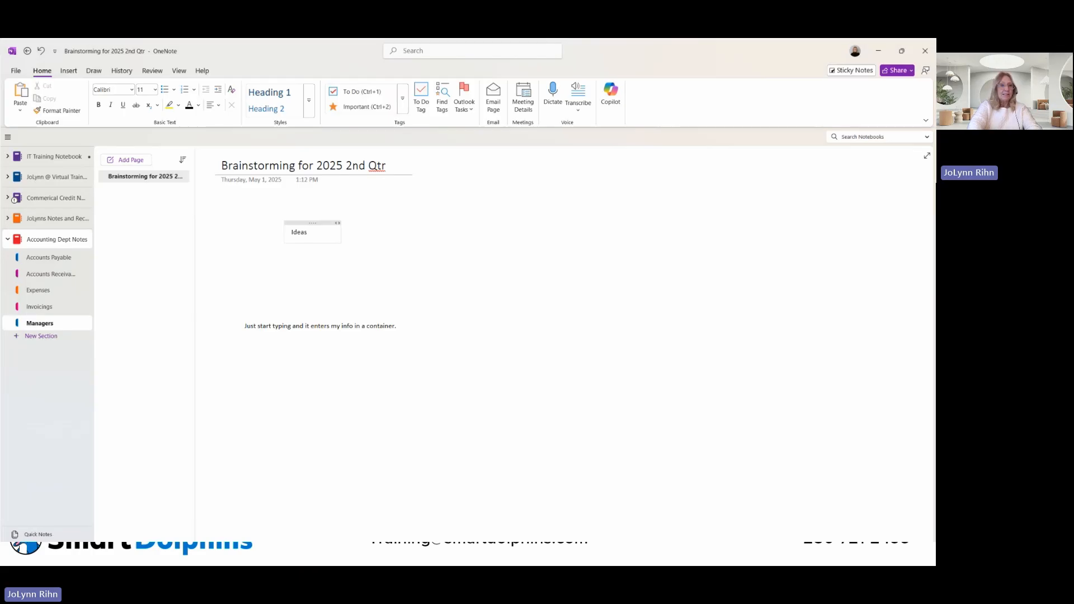
{"action": "type", "text": " for 2nd "}
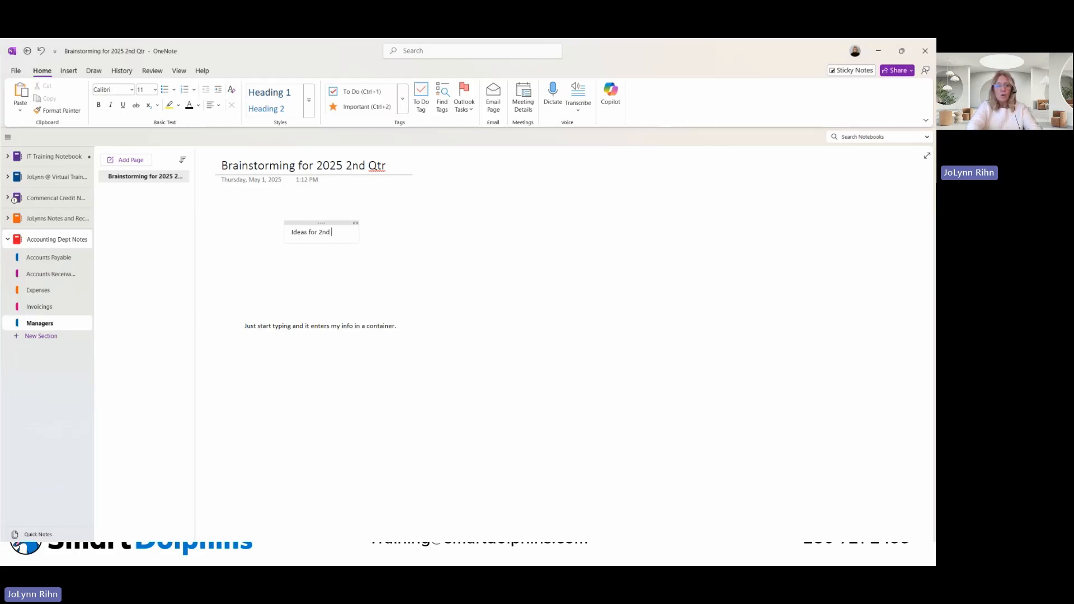
{"action": "type", "text": "Qtr S"}
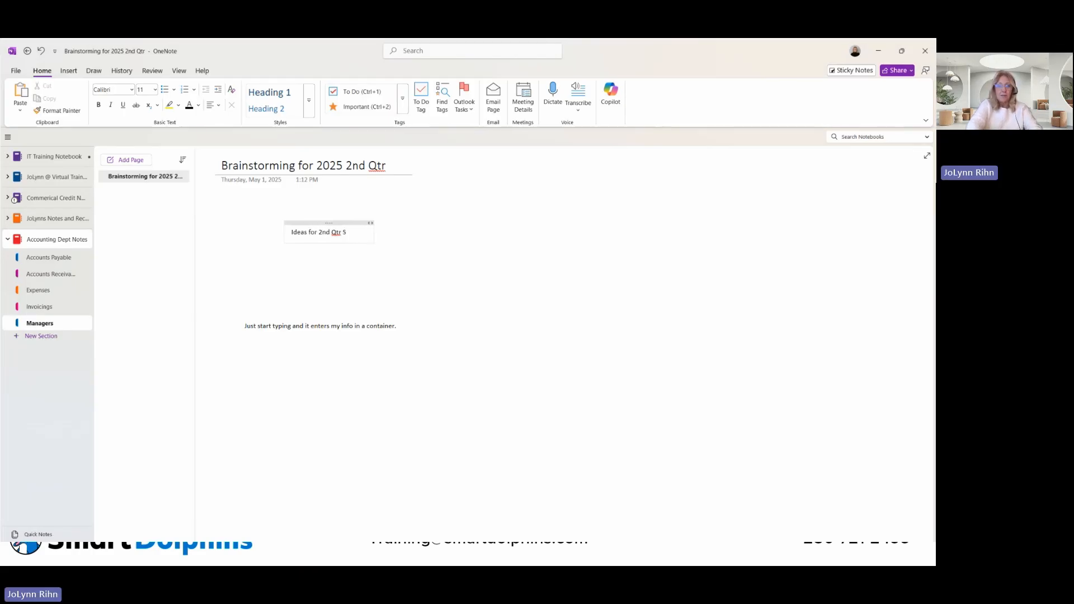
{"action": "type", "text": "ales"}
{"action": "key", "text": "Return"}
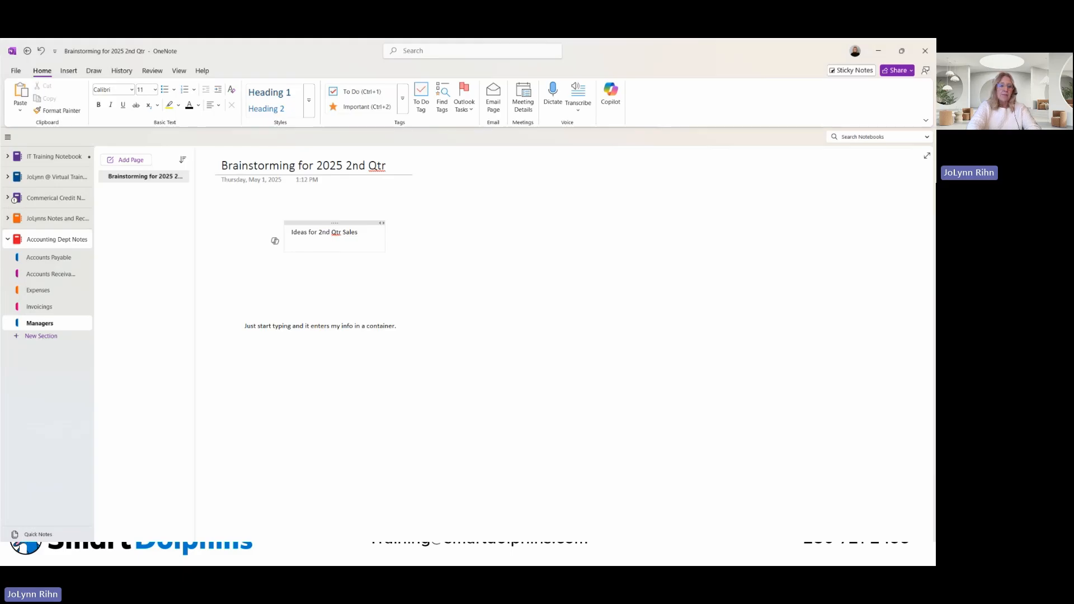
{"action": "type", "text": "Increase customer list"}
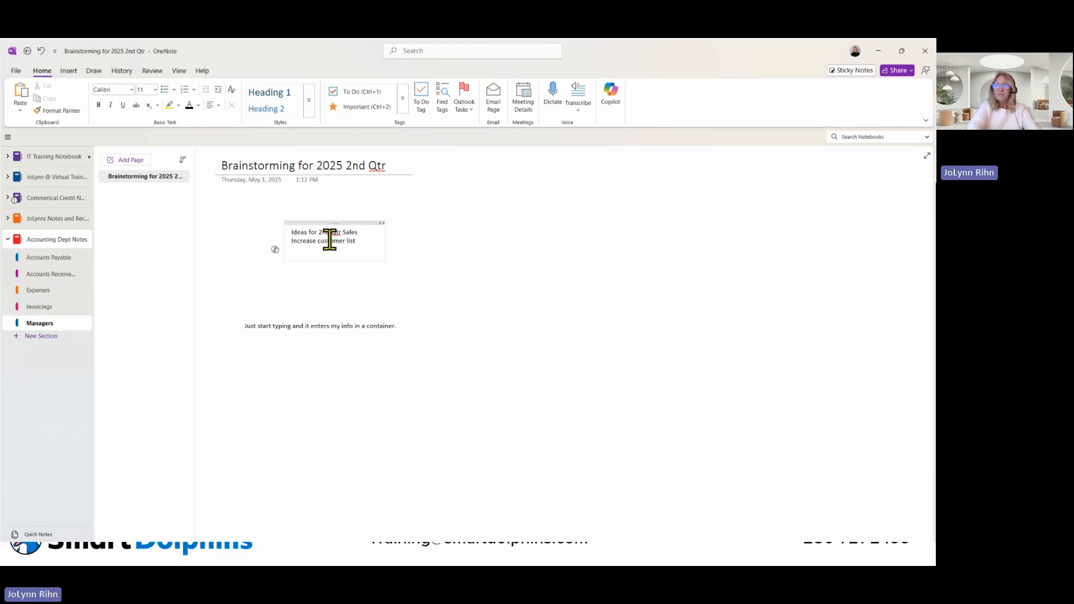
{"action": "key", "text": "Return"}
{"action": "type", "text": "Do "}
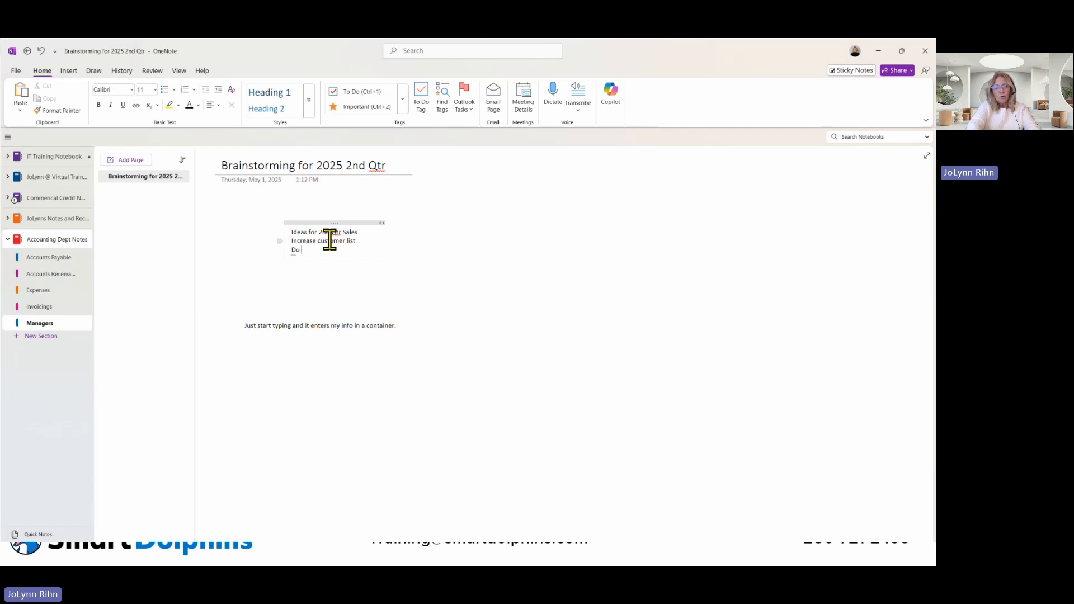
{"action": "type", "text": "more trainin"}
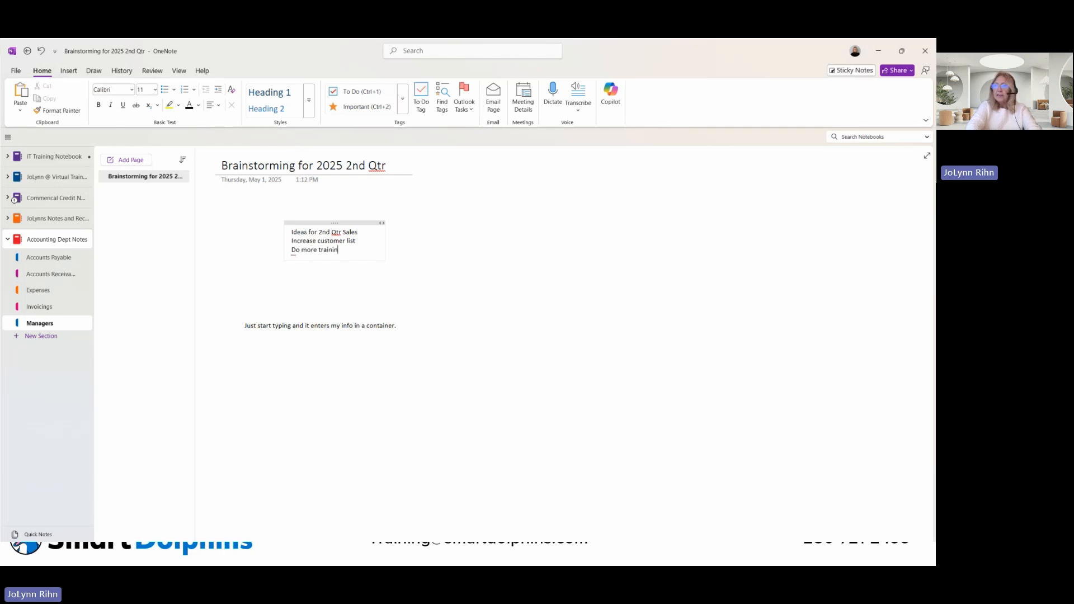
{"action": "type", "text": "g with sales staff"}
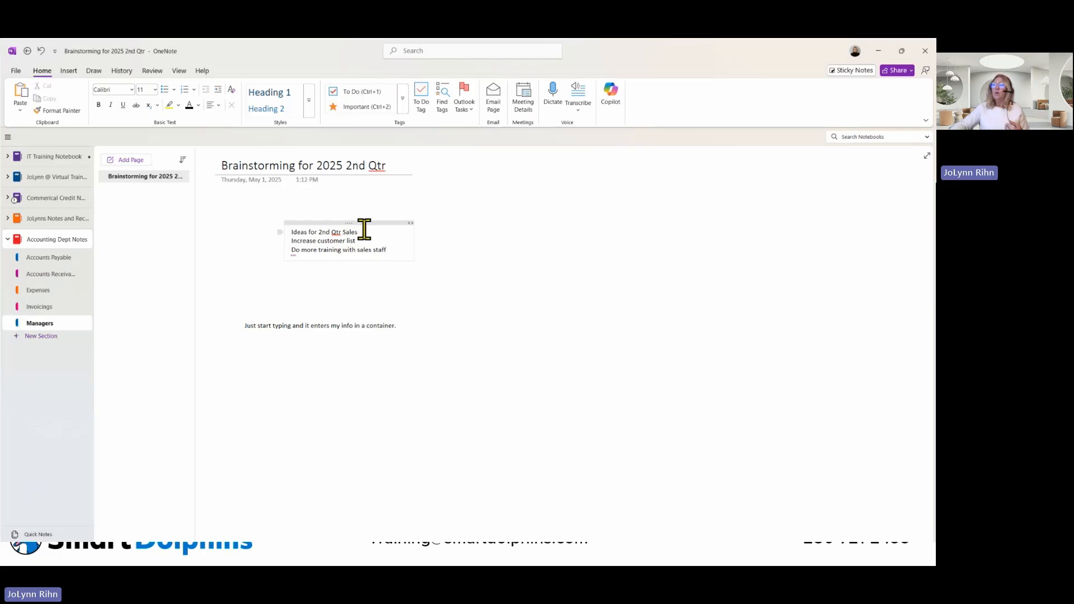
Apply the Heading 1 style to the line "Ideas for 2nd Qtr Sales".
{"action": "left_click_drag", "start_coordinate": [360, 232], "coordinate": [290, 229]}
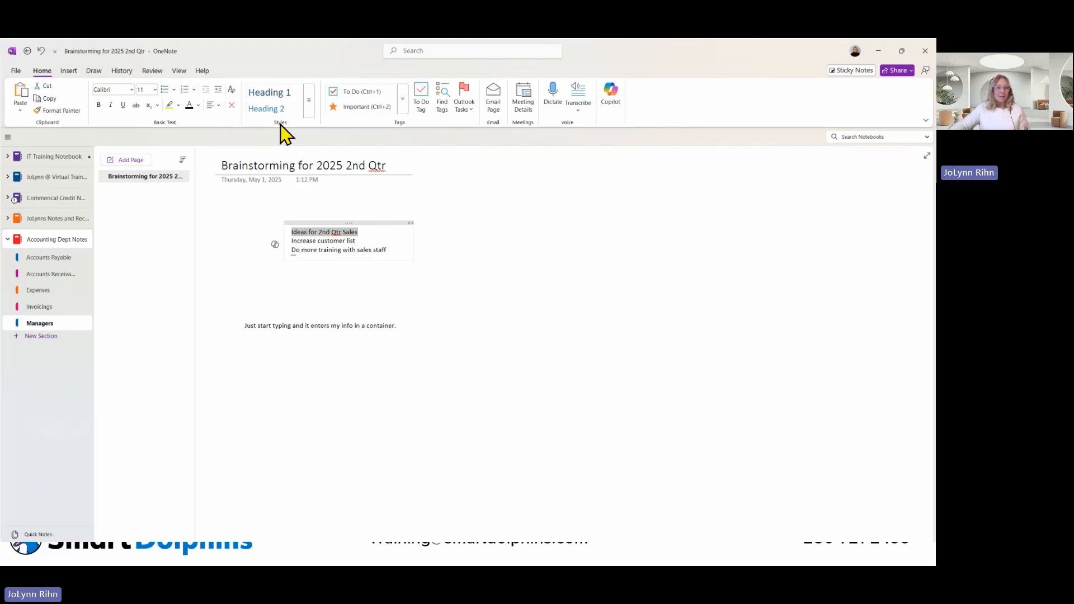
{"action": "left_click", "coordinate": [278, 93]}
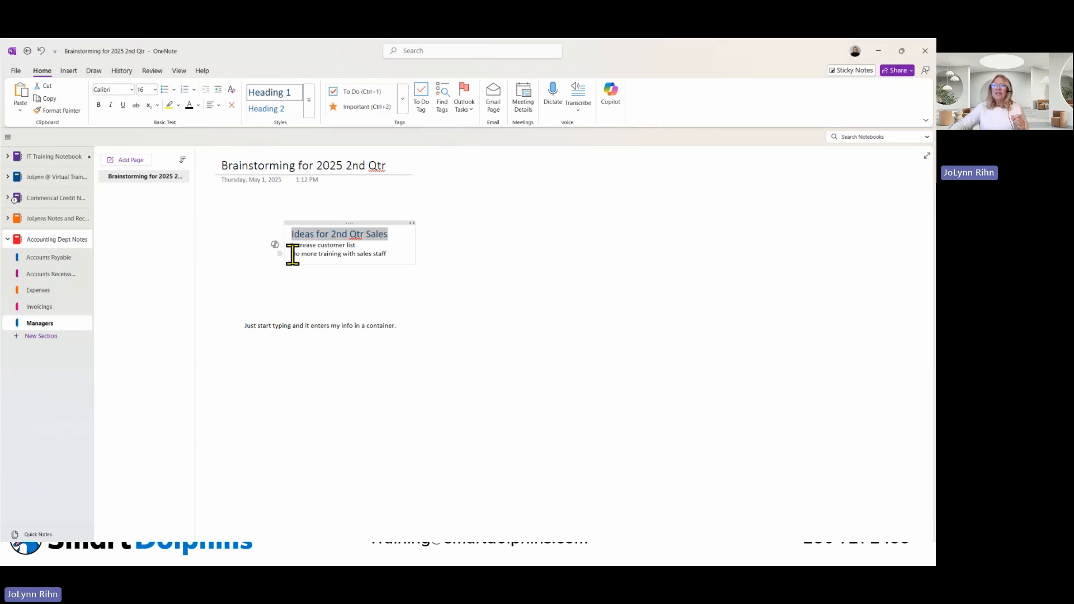
Tag the lines "Increase customer list" and "Do more training with sales staff" with both Idea and To Do.
{"action": "left_click_drag", "start_coordinate": [292, 244], "coordinate": [339, 254]}
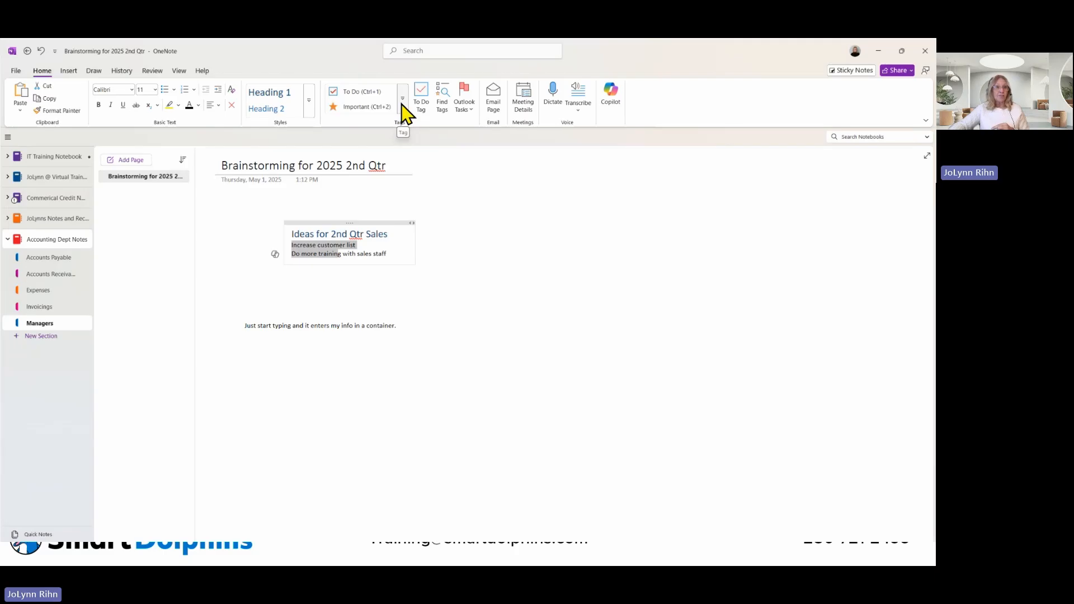
{"action": "left_click", "coordinate": [403, 101]}
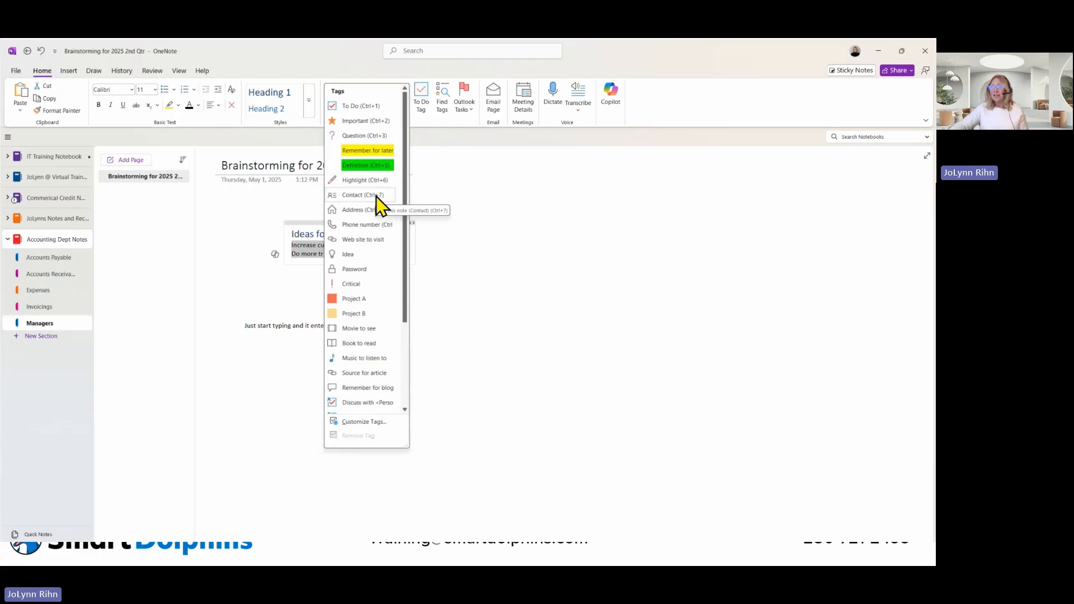
{"action": "left_click", "coordinate": [342, 255]}
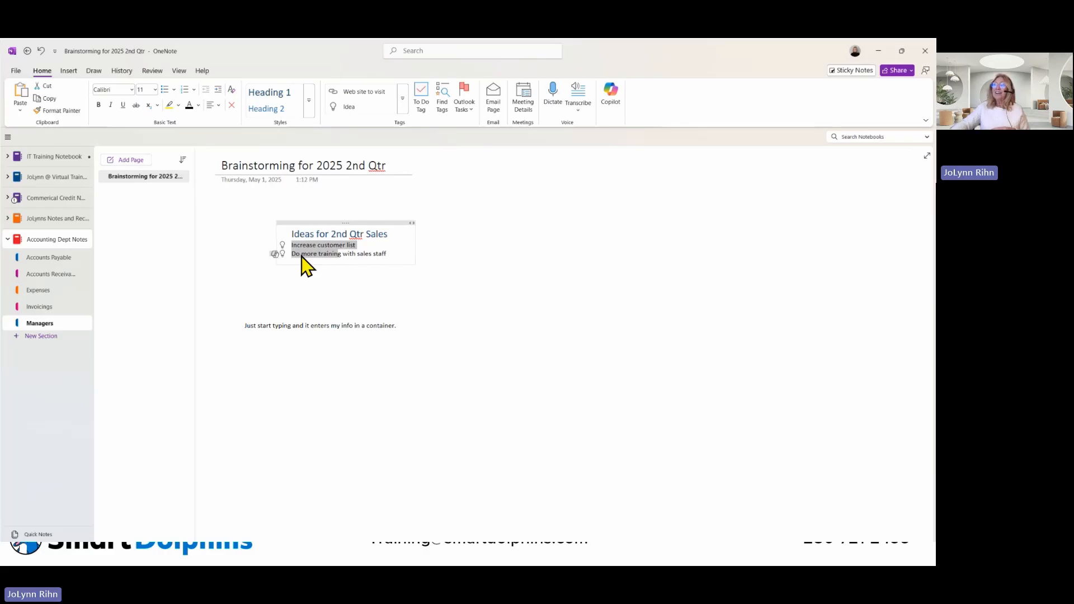
{"action": "left_click", "coordinate": [423, 103]}
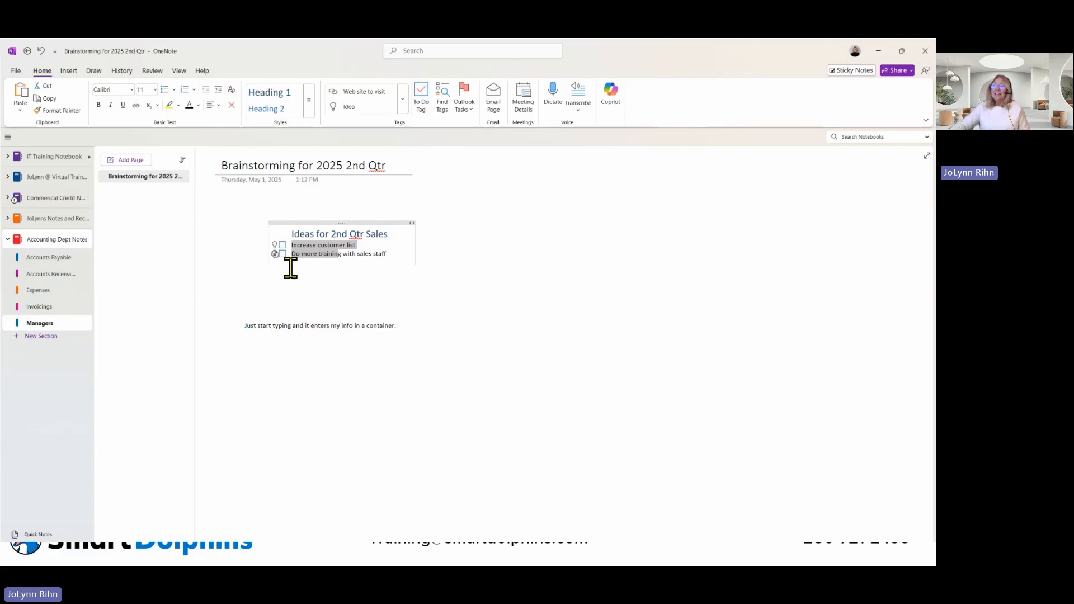
Add the Important tag to the line "Do more training with sales staff".
{"action": "left_click", "coordinate": [302, 254]}
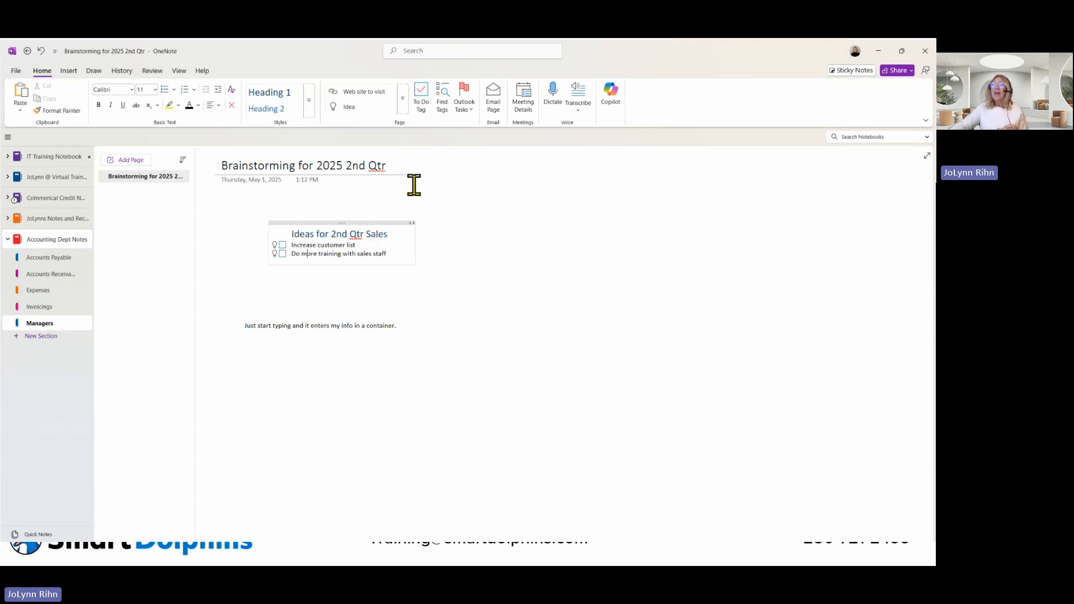
{"action": "left_click", "coordinate": [403, 107]}
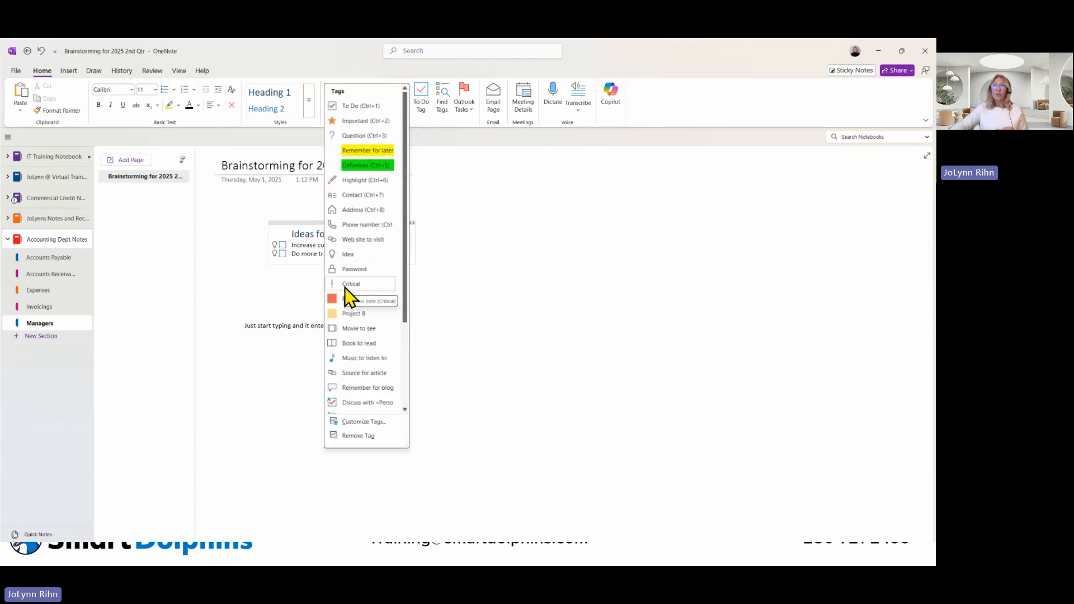
{"action": "left_click", "coordinate": [350, 127]}
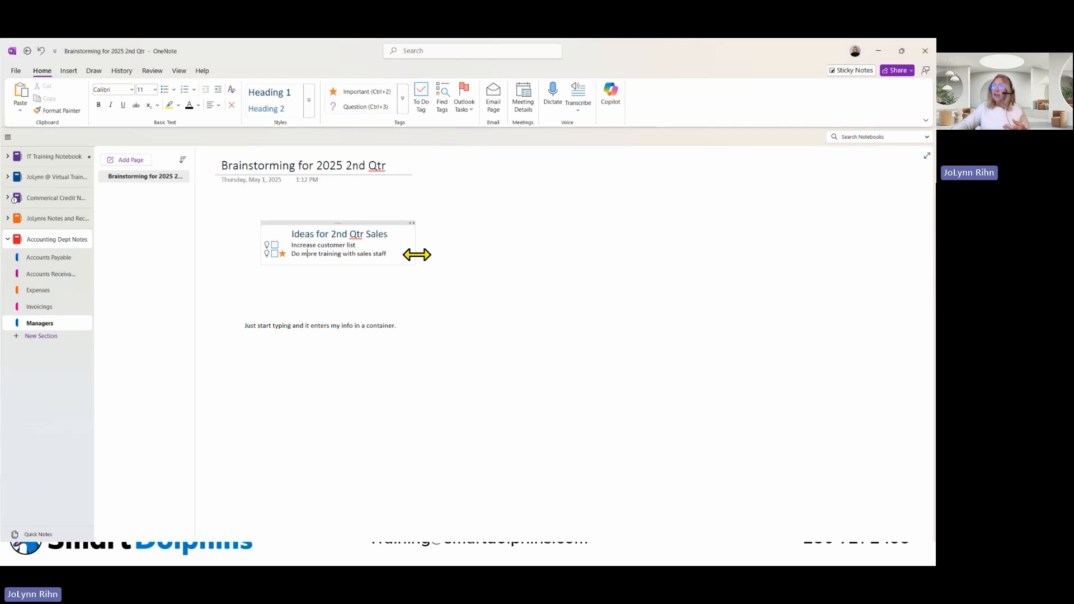
Widen the ideas note container and move it slightly left on the page.
{"action": "left_click_drag", "start_coordinate": [417, 255], "coordinate": [589, 261]}
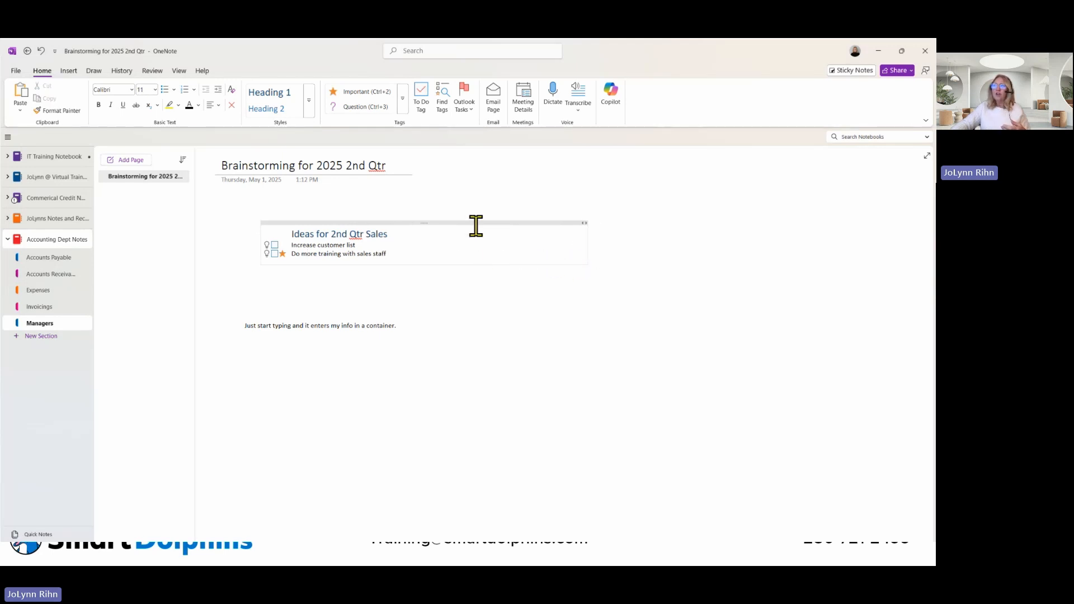
{"action": "left_click_drag", "start_coordinate": [475, 225], "coordinate": [450, 226]}
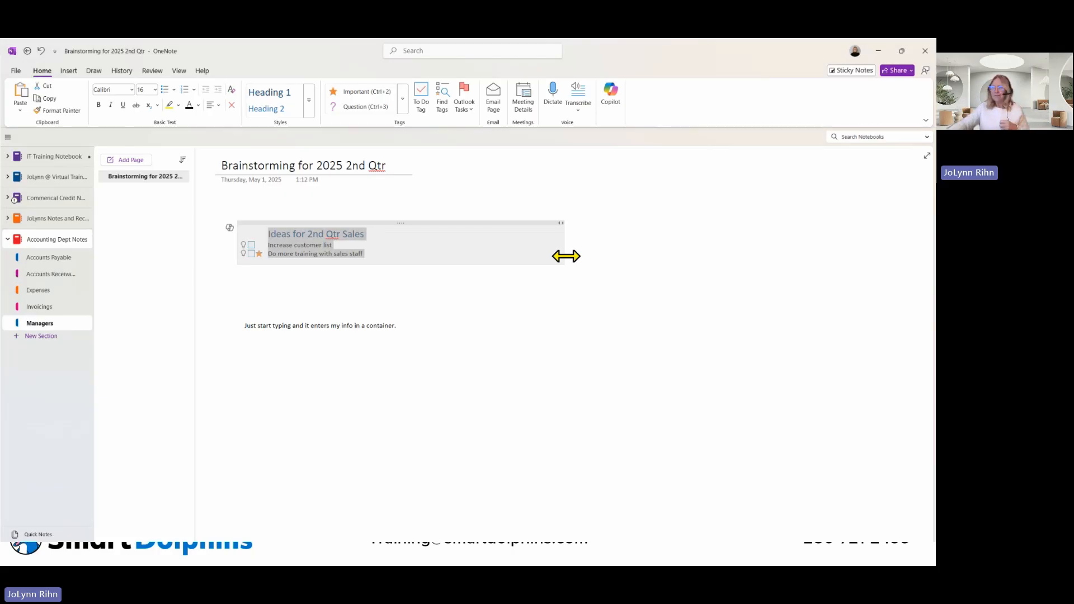
{"action": "left_click", "coordinate": [409, 255]}
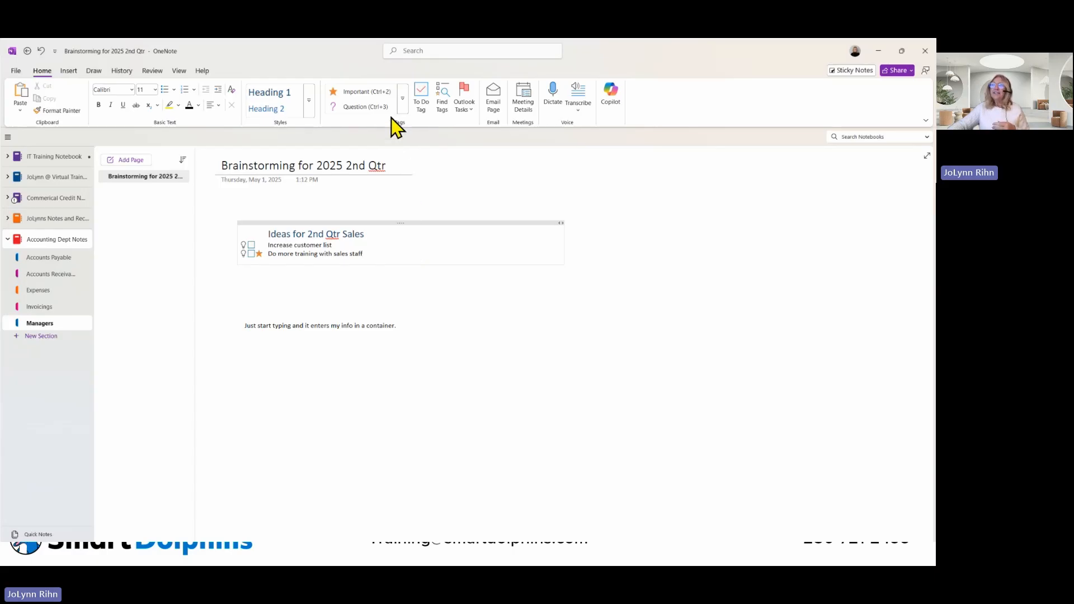
Review the notebook's tagged notes in the tags summary, visiting "Updates to the system" and the Important item "Do more training with sales staff".
{"action": "left_click", "coordinate": [443, 106]}
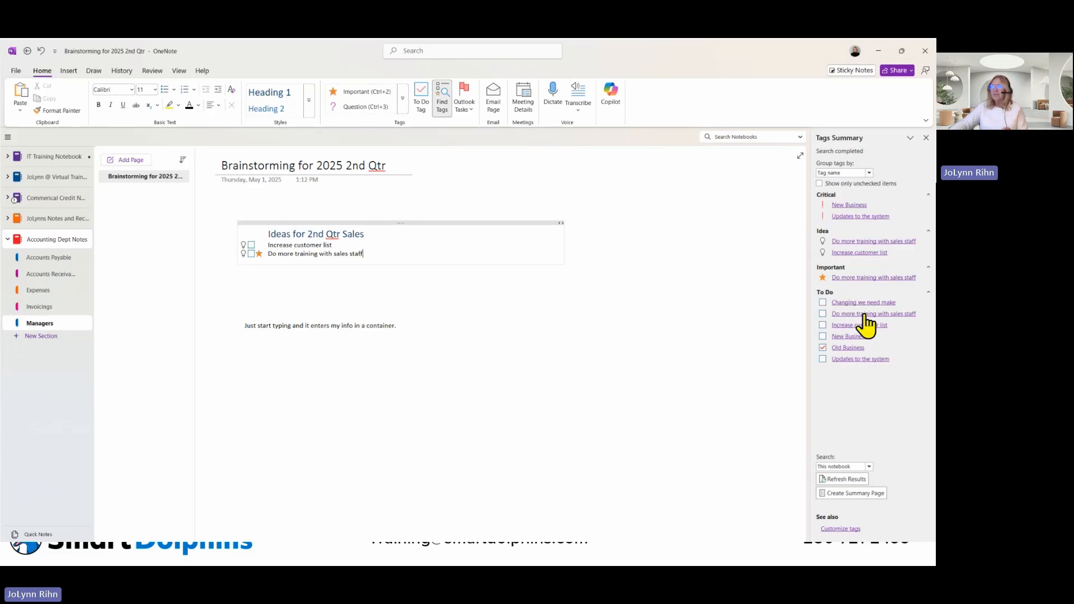
{"action": "left_click", "coordinate": [843, 218]}
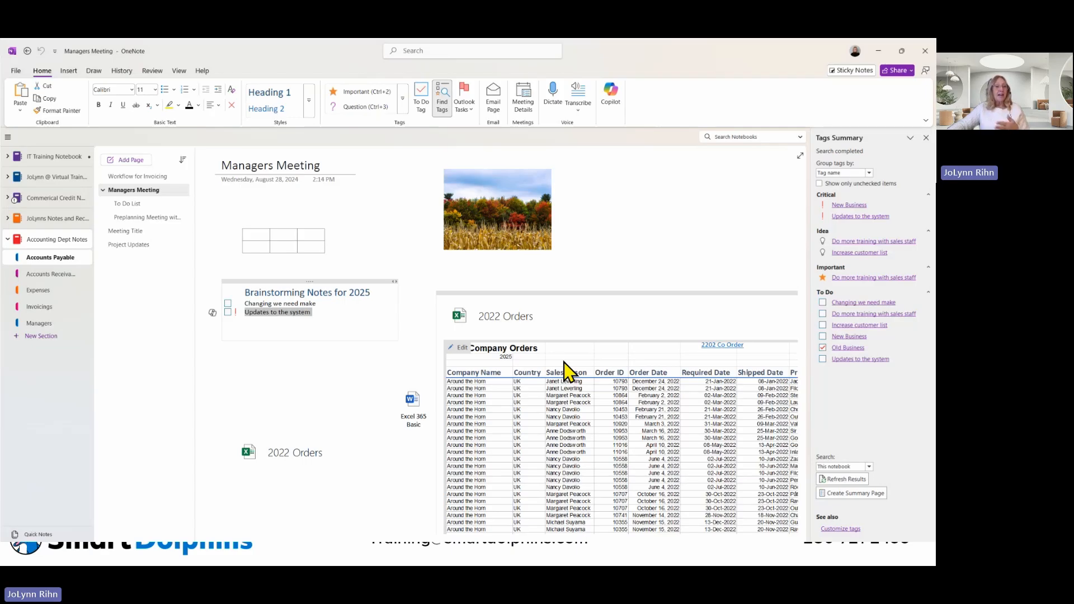
{"action": "left_click", "coordinate": [869, 278]}
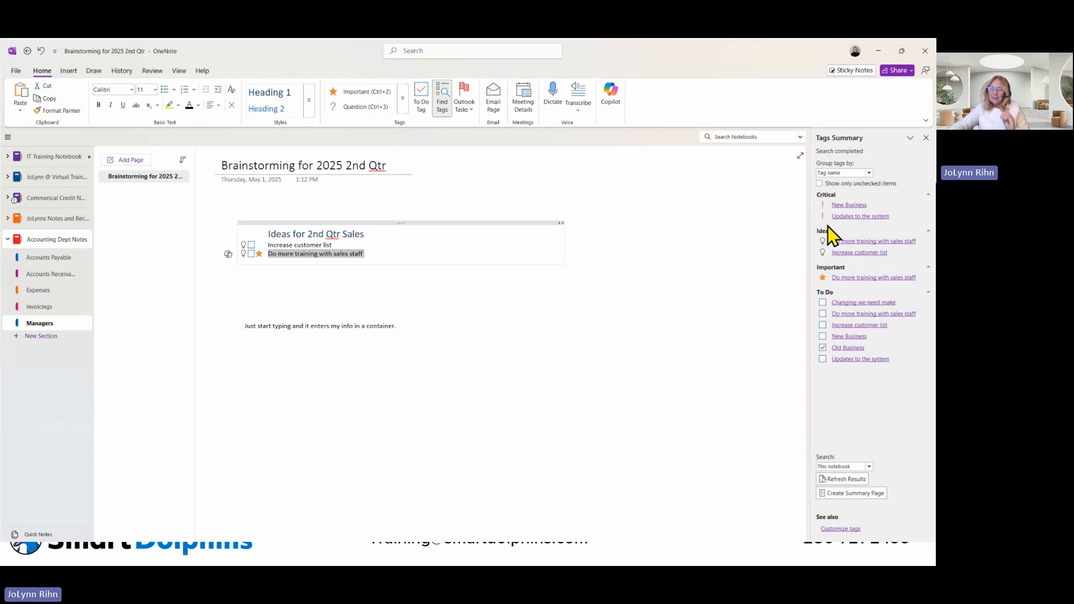
{"action": "left_click", "coordinate": [926, 138]}
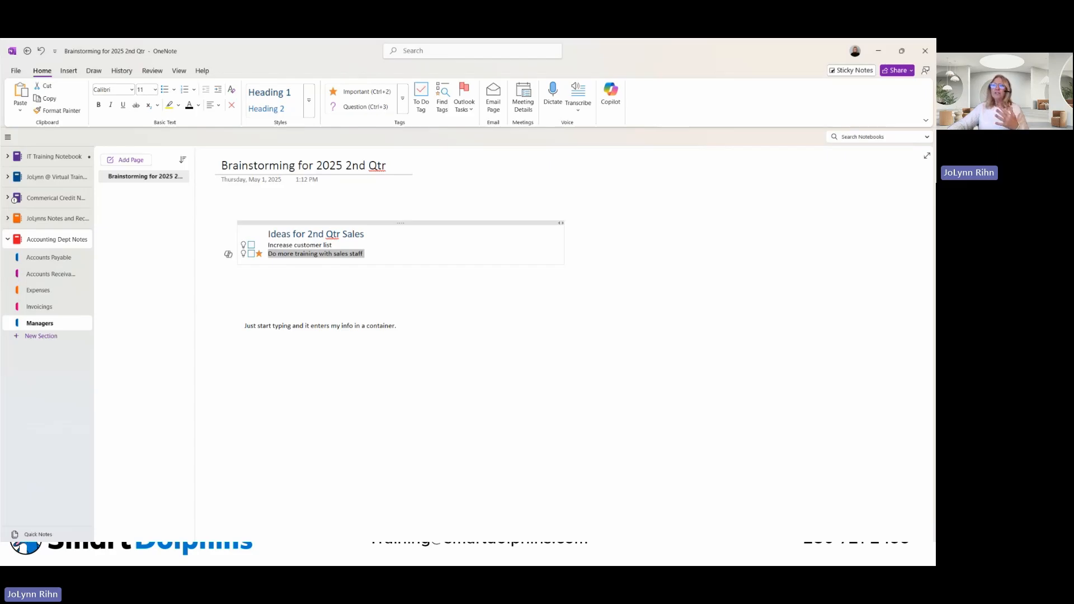
Indent the lines "Increase customer list" and "Do more training with sales staff" two levels under their heading.
{"action": "left_click", "coordinate": [314, 256]}
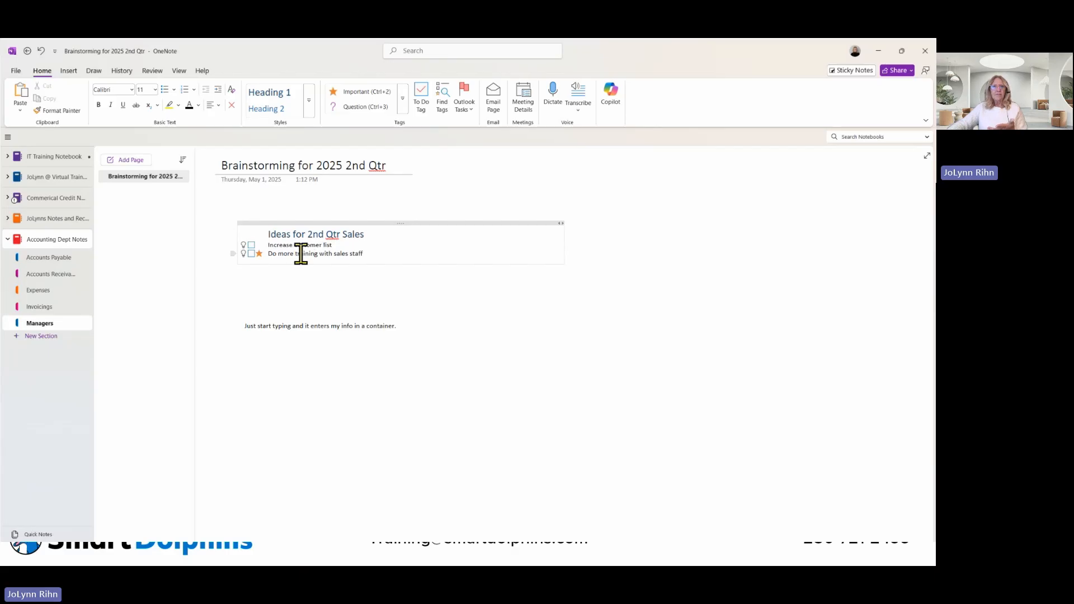
{"action": "left_click_drag", "start_coordinate": [301, 254], "coordinate": [369, 255]}
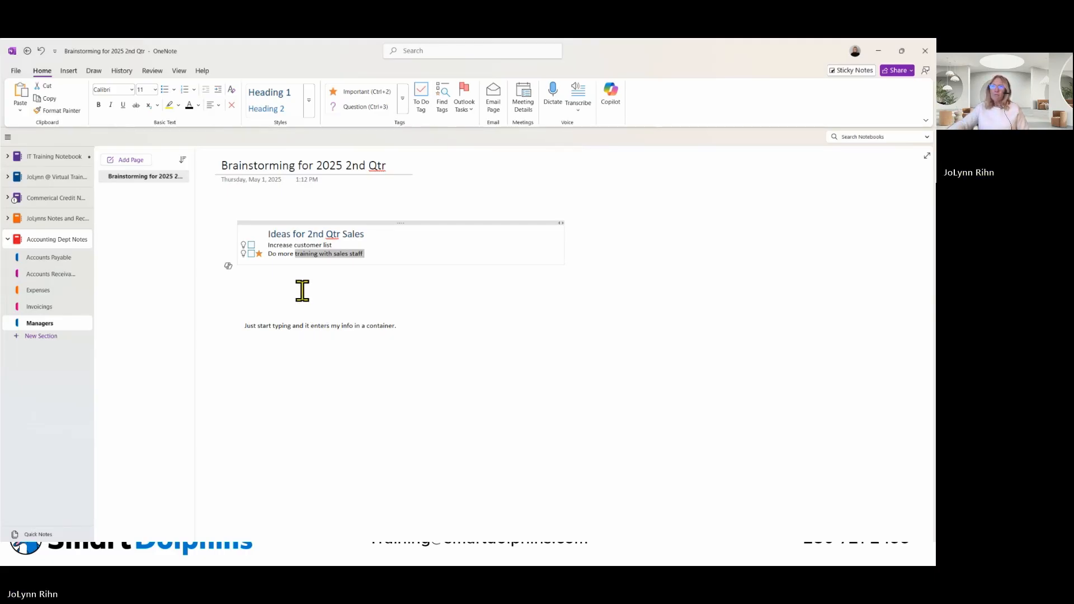
{"action": "left_click_drag", "start_coordinate": [268, 245], "coordinate": [288, 255]}
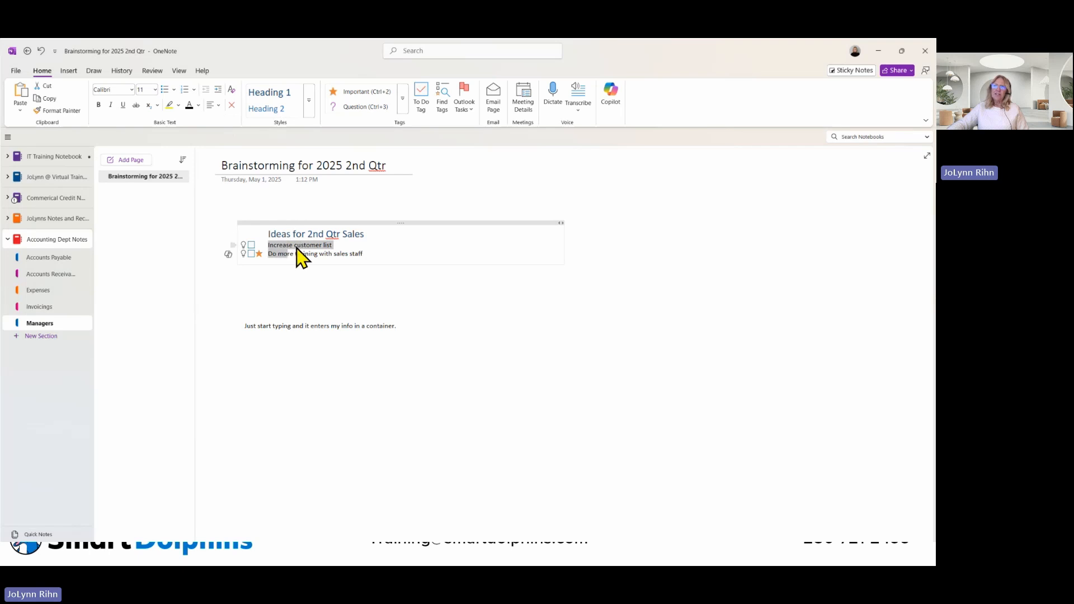
{"action": "left_click", "coordinate": [220, 95]}
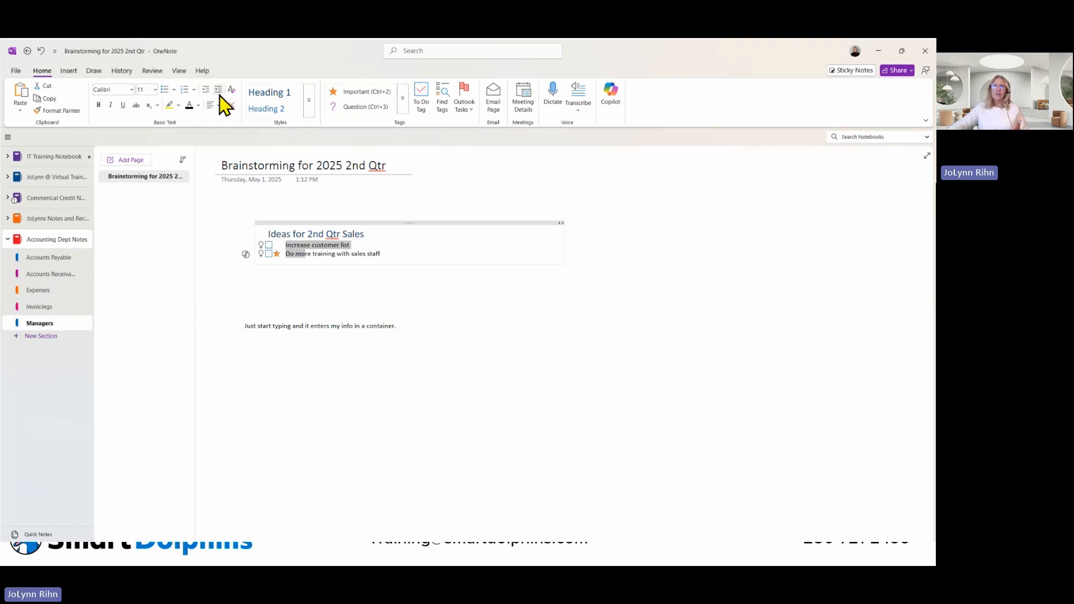
{"action": "left_click", "coordinate": [219, 95]}
{"action": "left_click", "coordinate": [219, 95]}
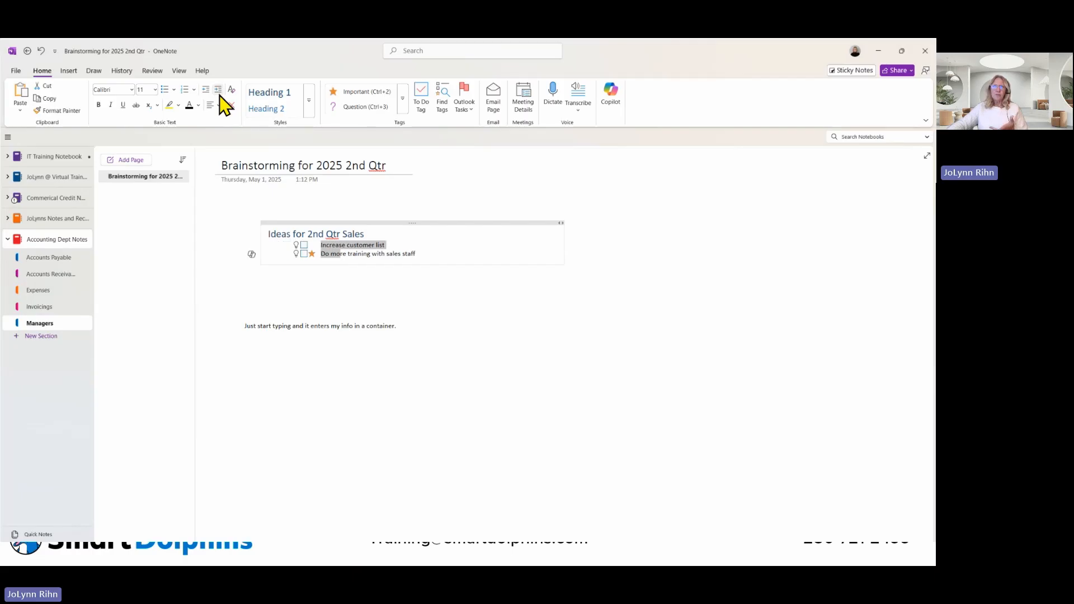
{"action": "left_click", "coordinate": [219, 95]}
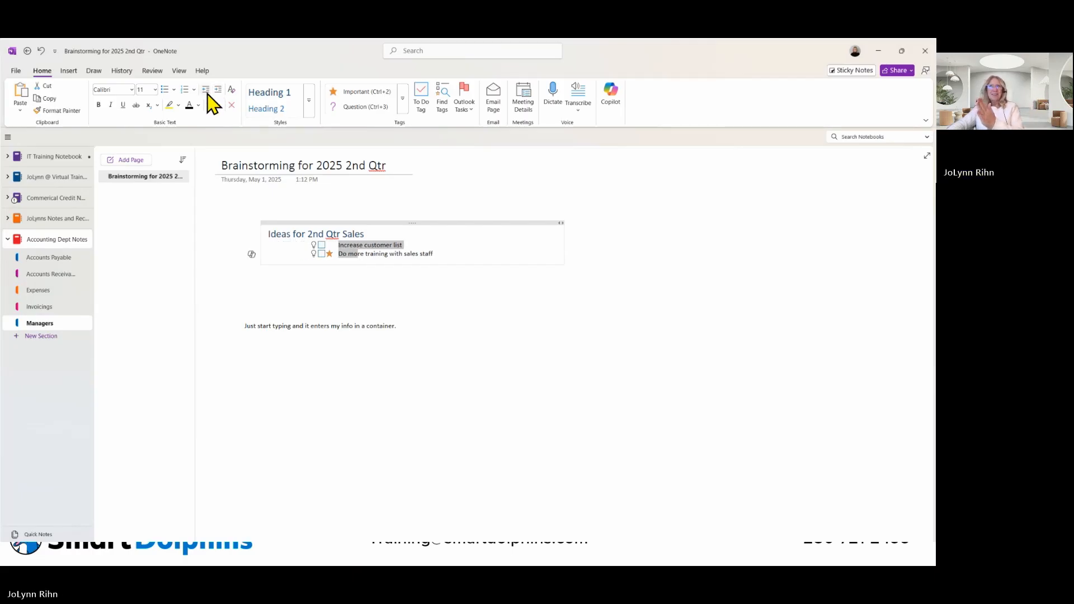
{"action": "left_click", "coordinate": [207, 92]}
{"action": "left_click", "coordinate": [206, 92]}
{"action": "left_click", "coordinate": [207, 92]}
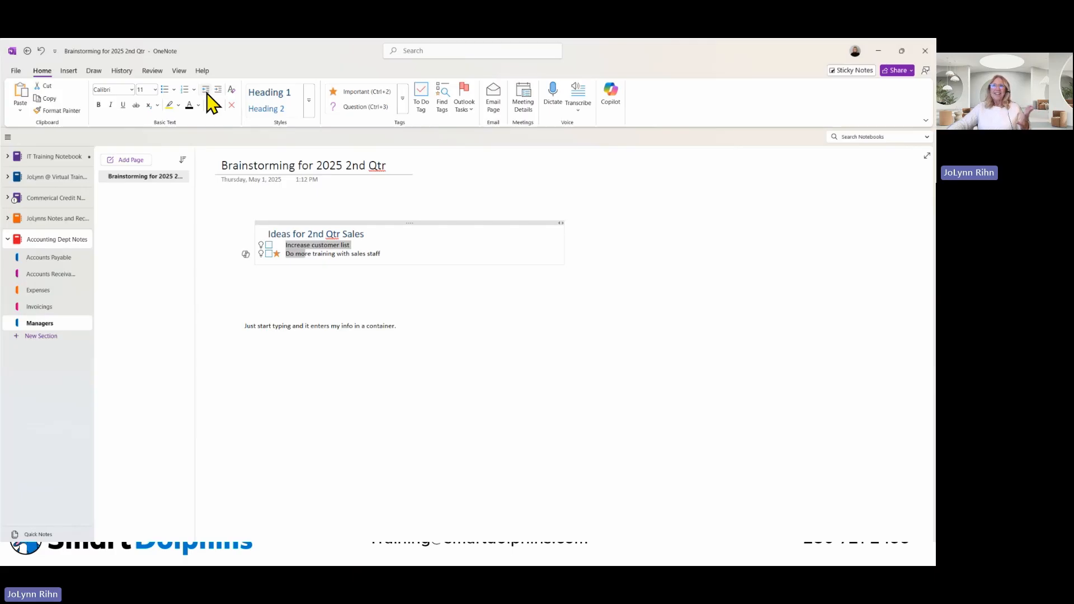
{"action": "left_click", "coordinate": [219, 92]}
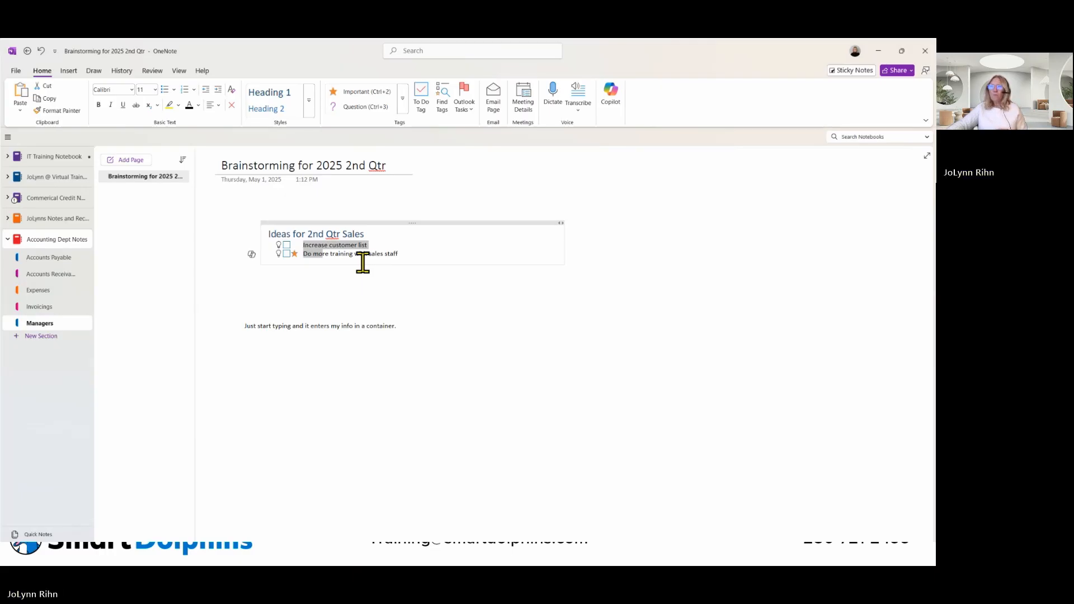
{"action": "left_click", "coordinate": [358, 247]}
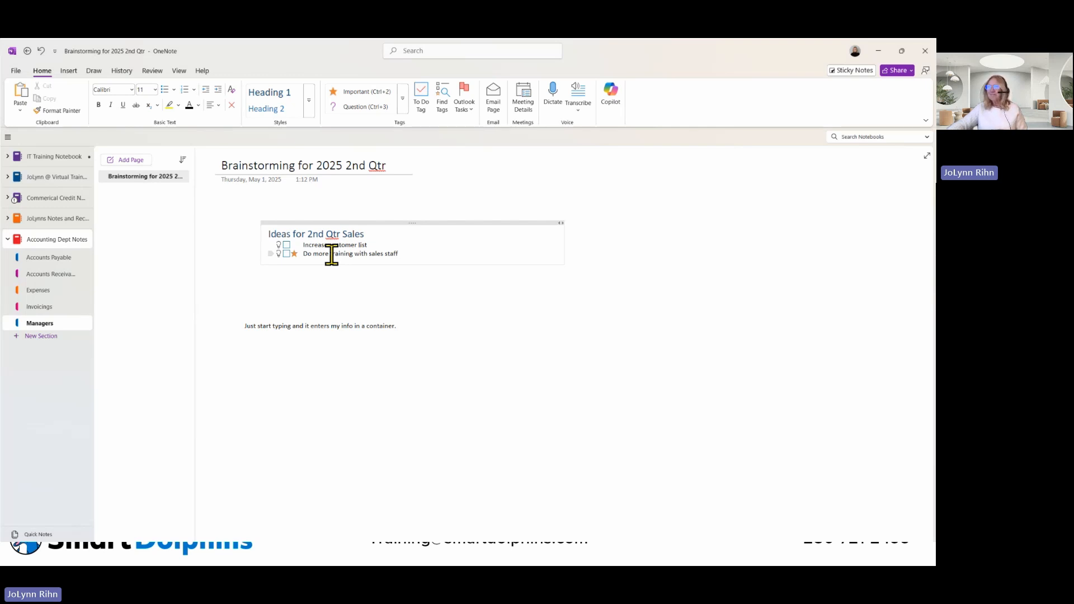
Add a new page to the Managers section, titled "training with sales staff" after the wording in the second idea.
{"action": "left_click_drag", "start_coordinate": [331, 254], "coordinate": [398, 254]}
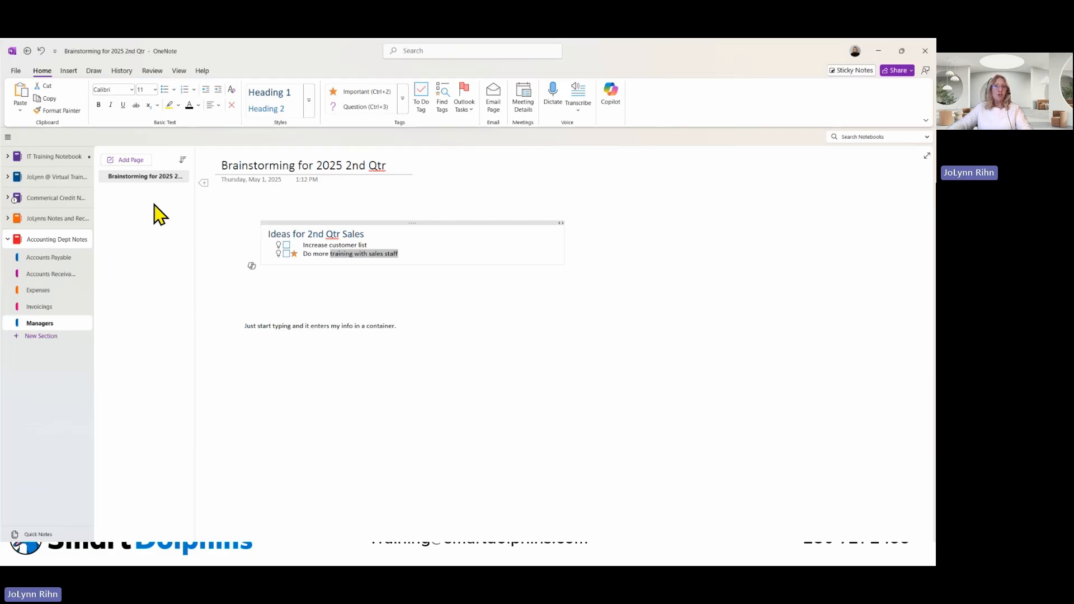
{"action": "left_click", "coordinate": [132, 161]}
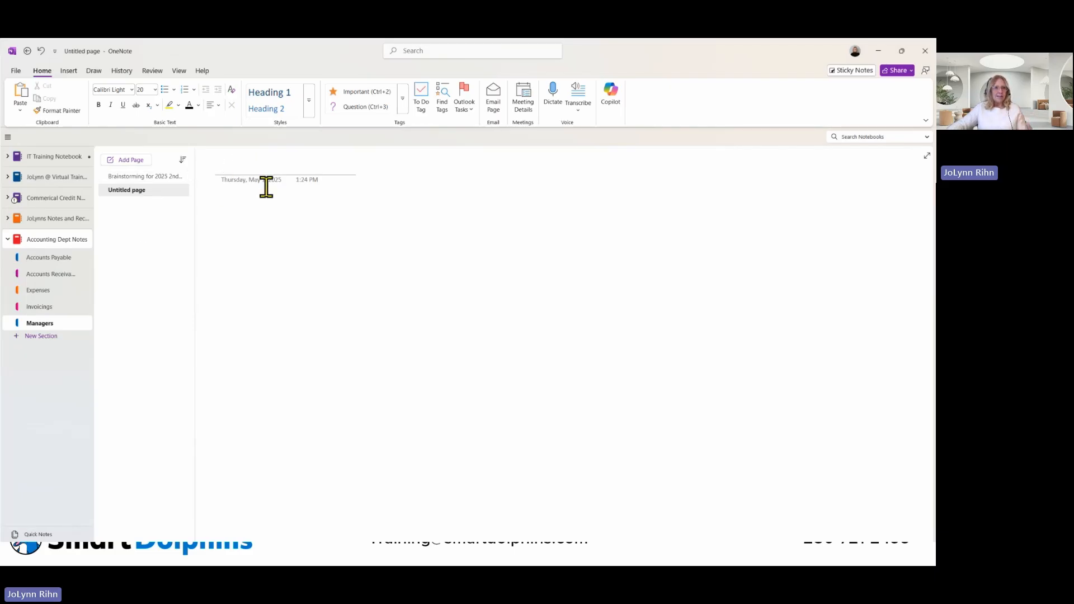
{"action": "type", "text": "training with sales staff"}
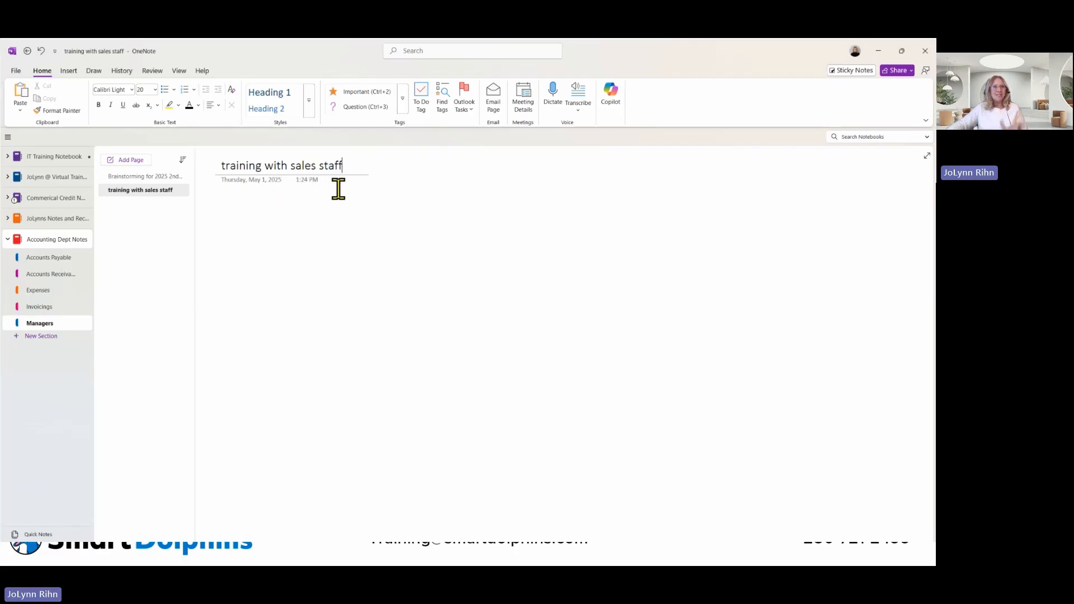
Add a note below the page title with the lines "CRM Training" and "Teams Training".
{"action": "left_click", "coordinate": [279, 224]}
{"action": "type", "text": "C"}
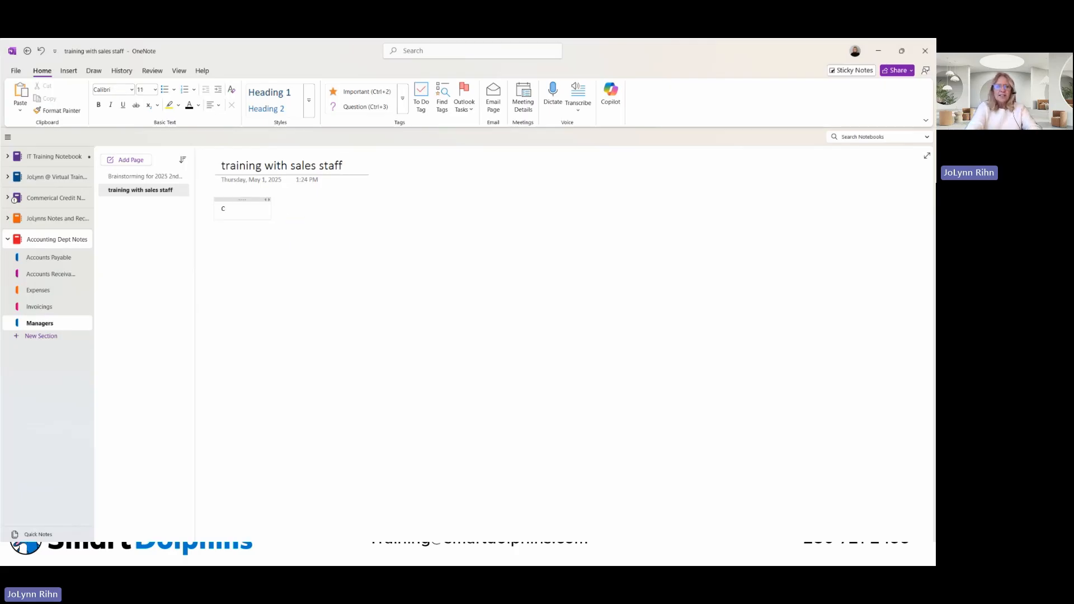
{"action": "type", "text": "RM Training"}
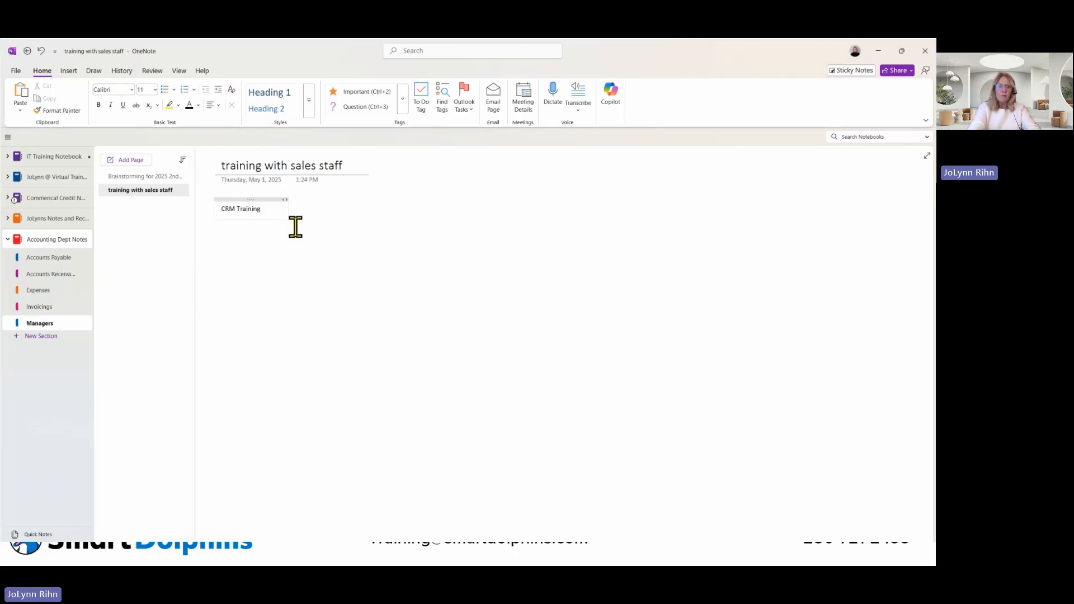
{"action": "key", "text": "Return"}
{"action": "type", "text": "TEams Training"}
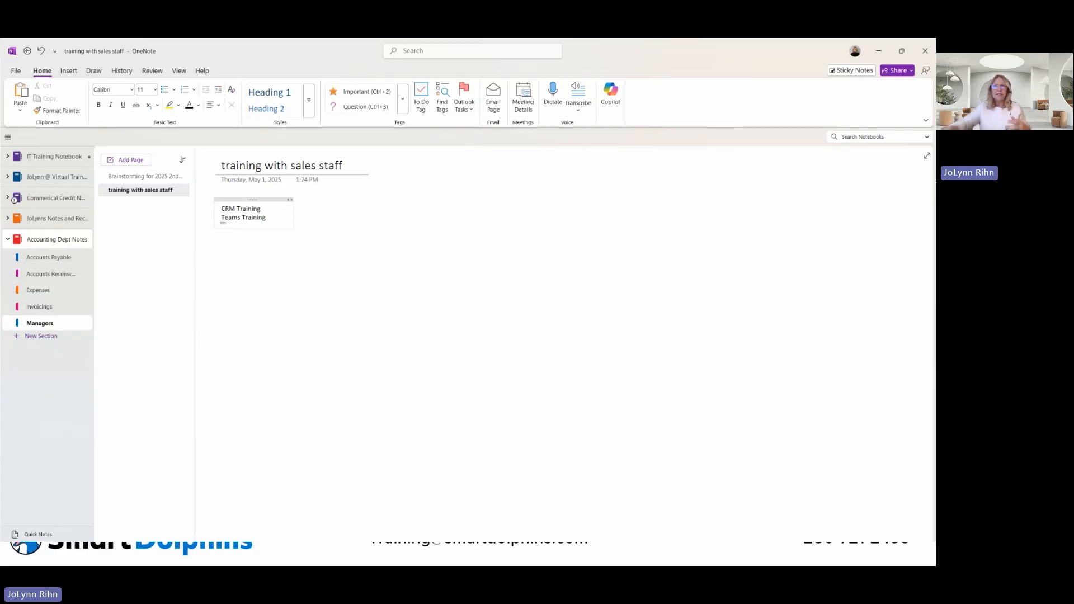
Make the "training with sales staff" page a subpage of the brainstorming page.
{"action": "right_click", "coordinate": [135, 194]}
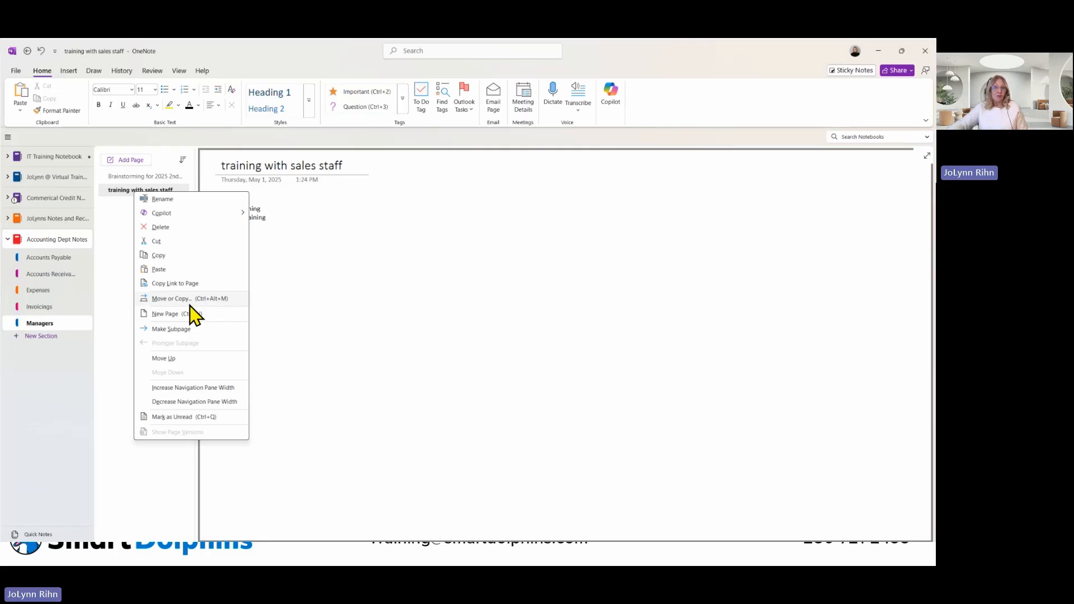
{"action": "left_click", "coordinate": [172, 330]}
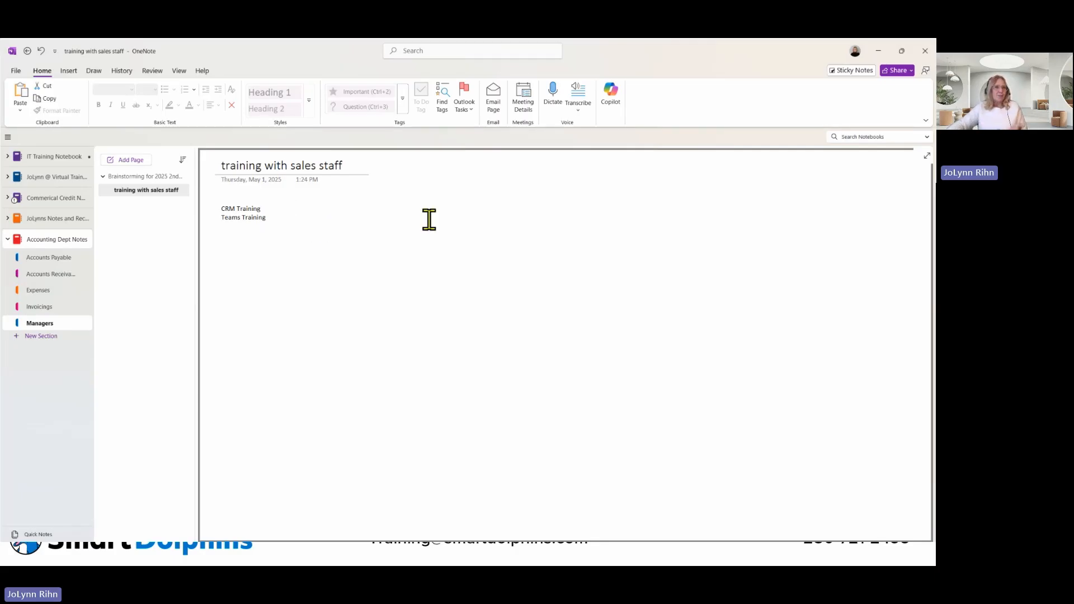
{"action": "left_click", "coordinate": [401, 226]}
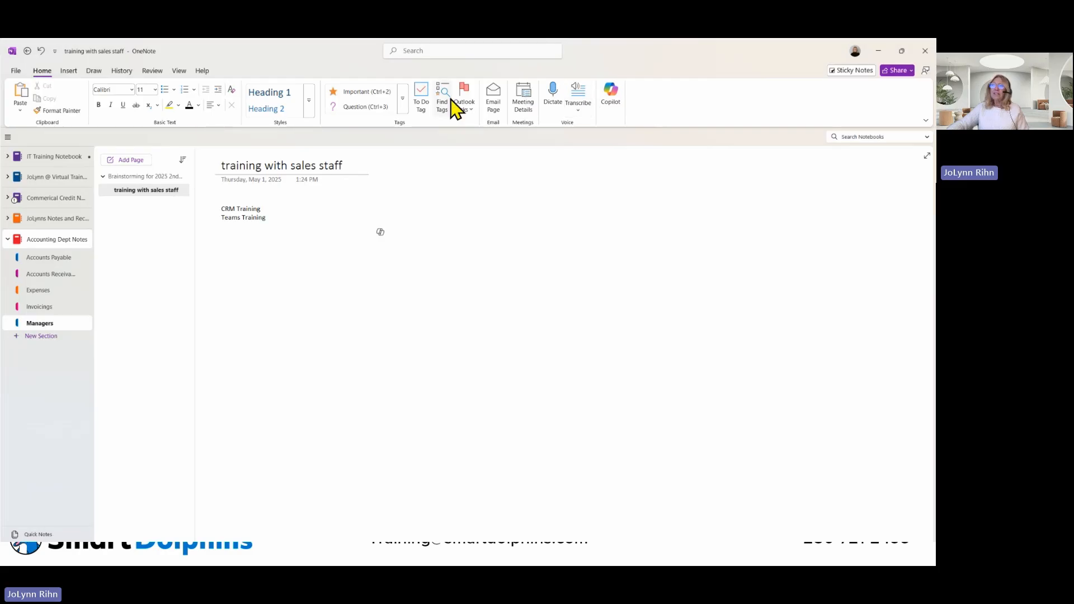
Try to insert meeting details into the "training with sales staff" page.
{"action": "left_click", "coordinate": [525, 109]}
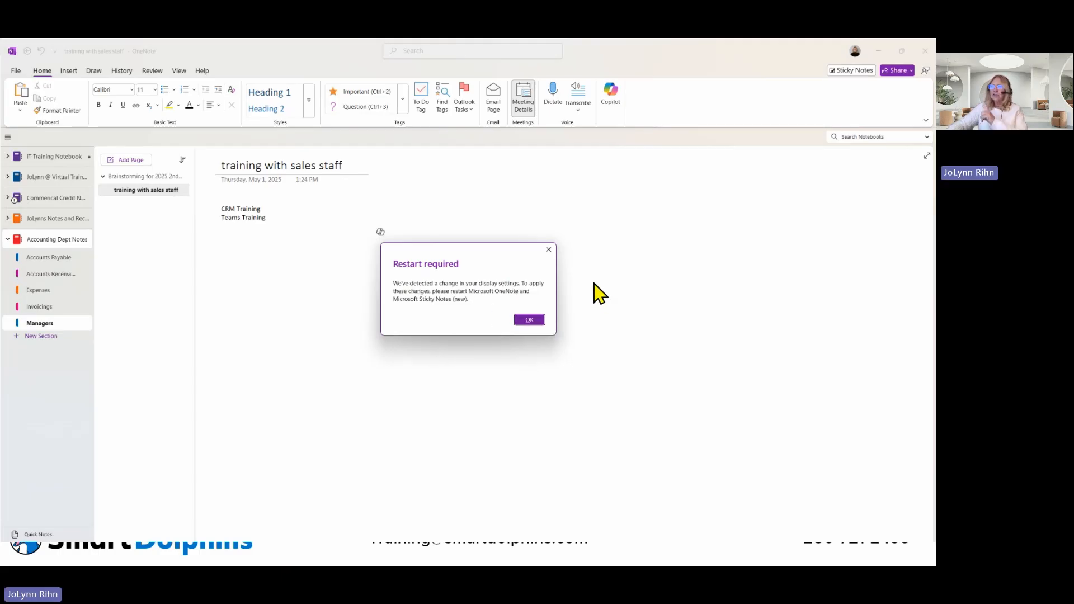
{"action": "left_click", "coordinate": [549, 250]}
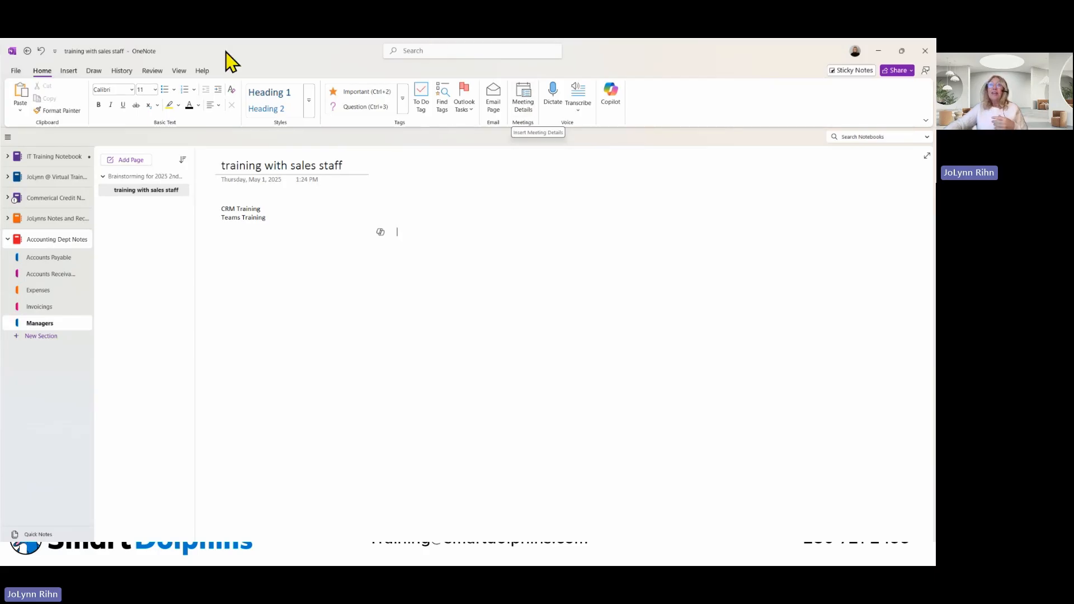
{"action": "left_click", "coordinate": [68, 72]}
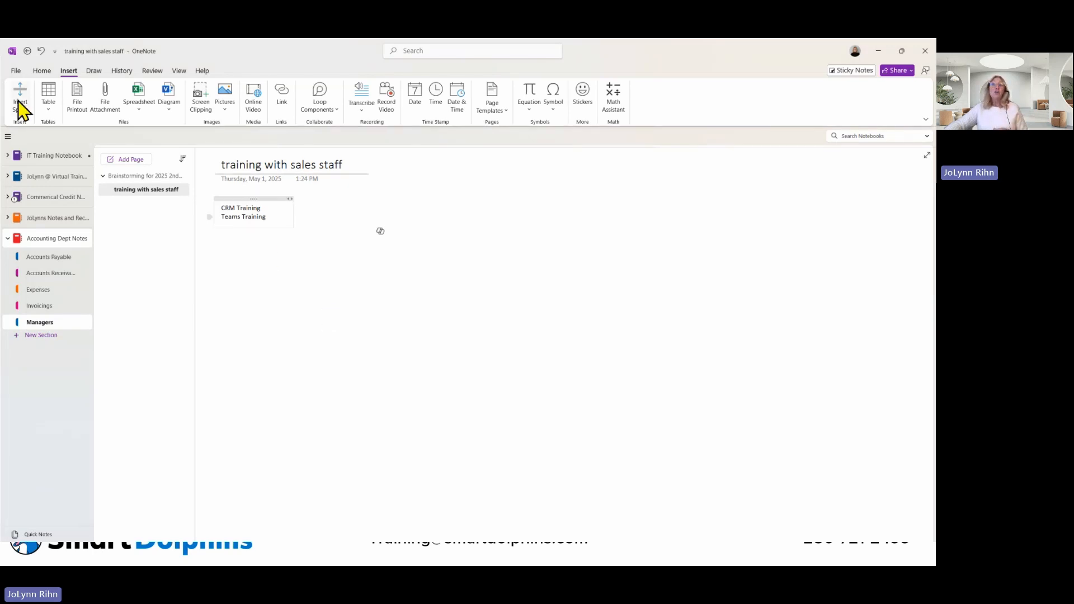
{"action": "left_click", "coordinate": [48, 105]}
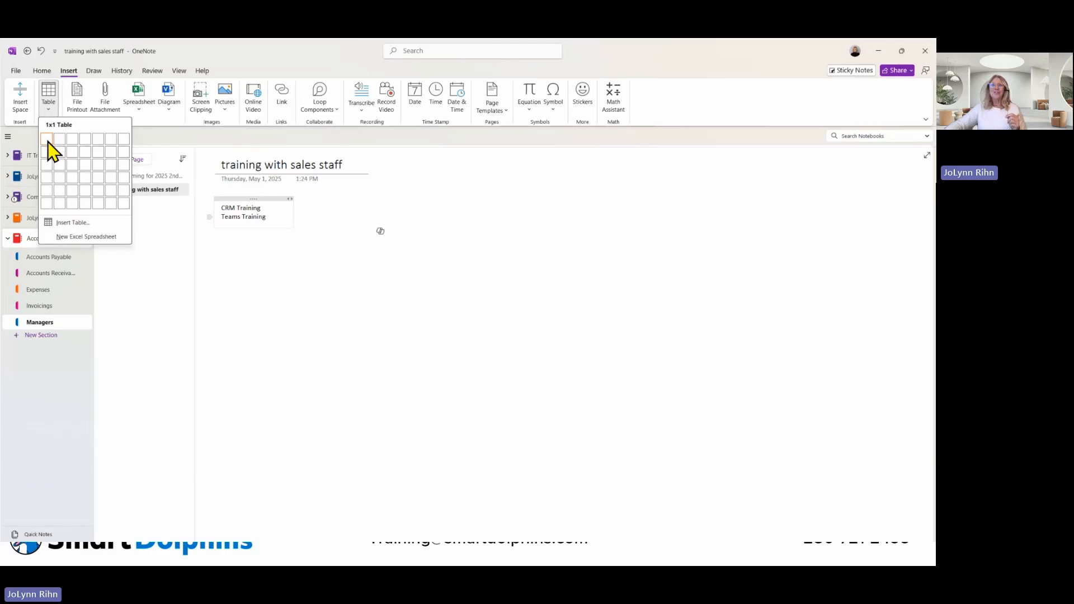
{"action": "left_click", "coordinate": [139, 124]}
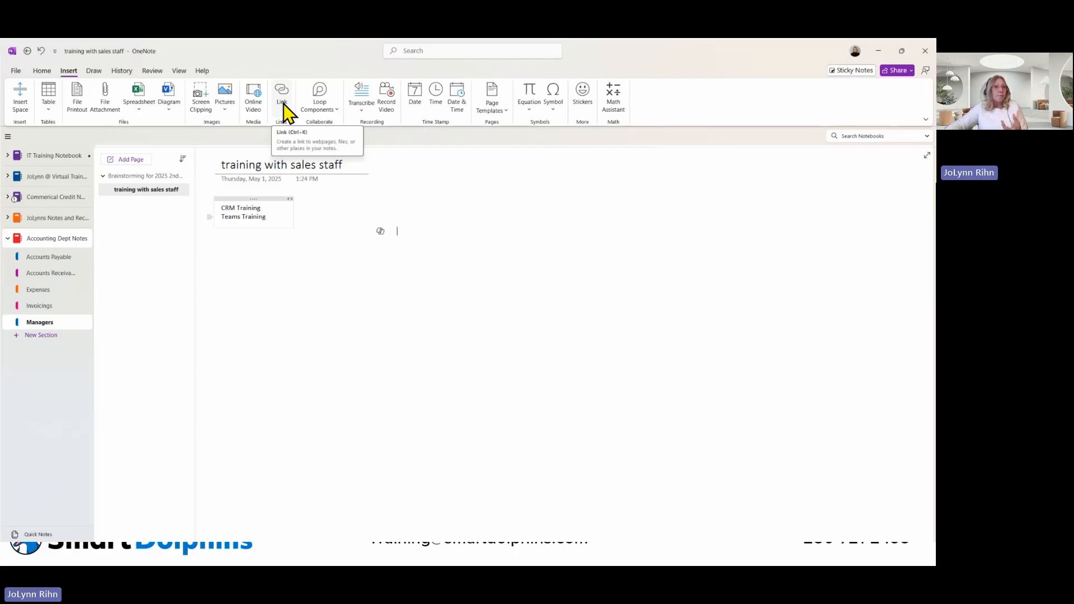
Attach the "Excel 365 Basic" PDF to the page as a file and place its icon beside the training note.
{"action": "left_click", "coordinate": [112, 104]}
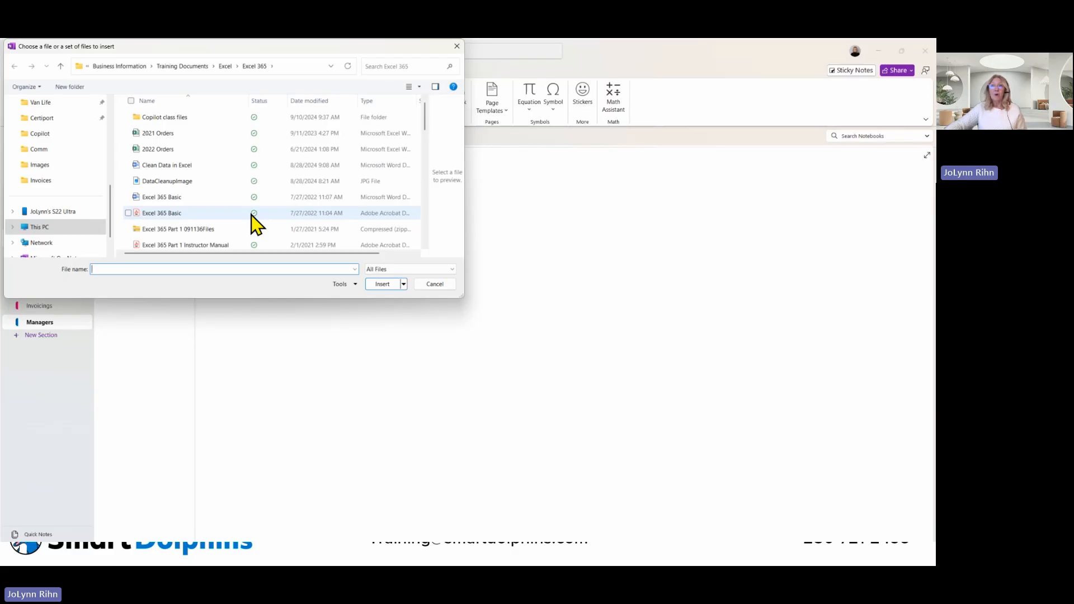
{"action": "left_click", "coordinate": [192, 214]}
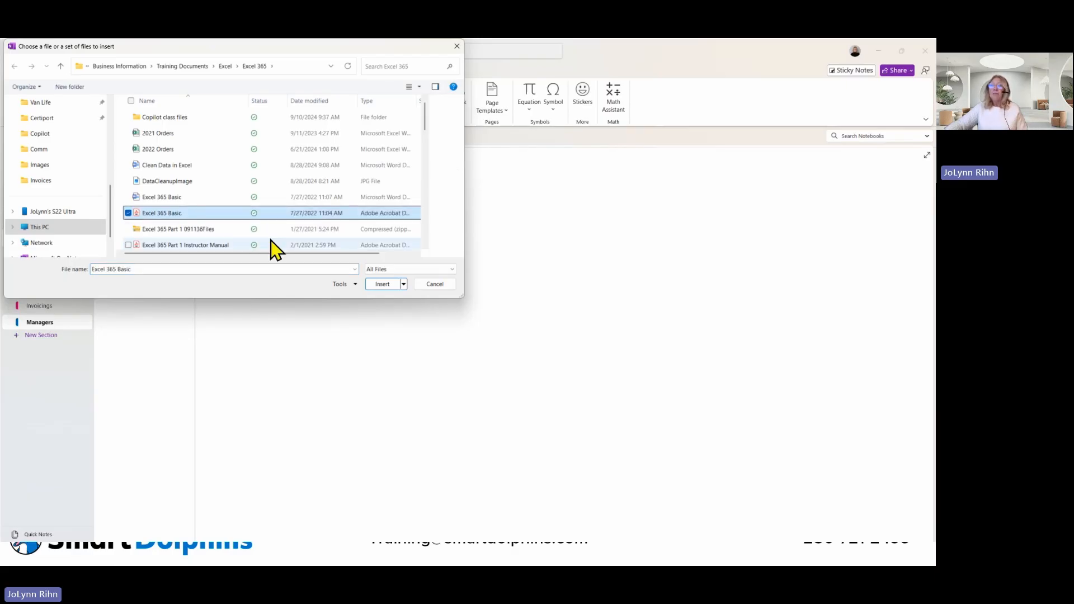
{"action": "left_click", "coordinate": [381, 285]}
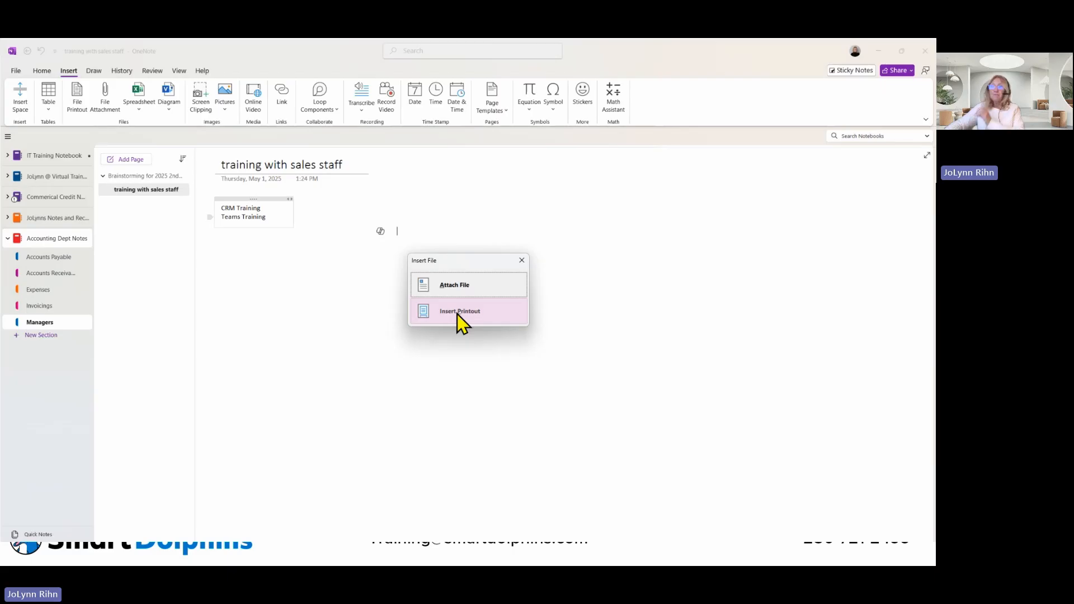
{"action": "left_click", "coordinate": [457, 291]}
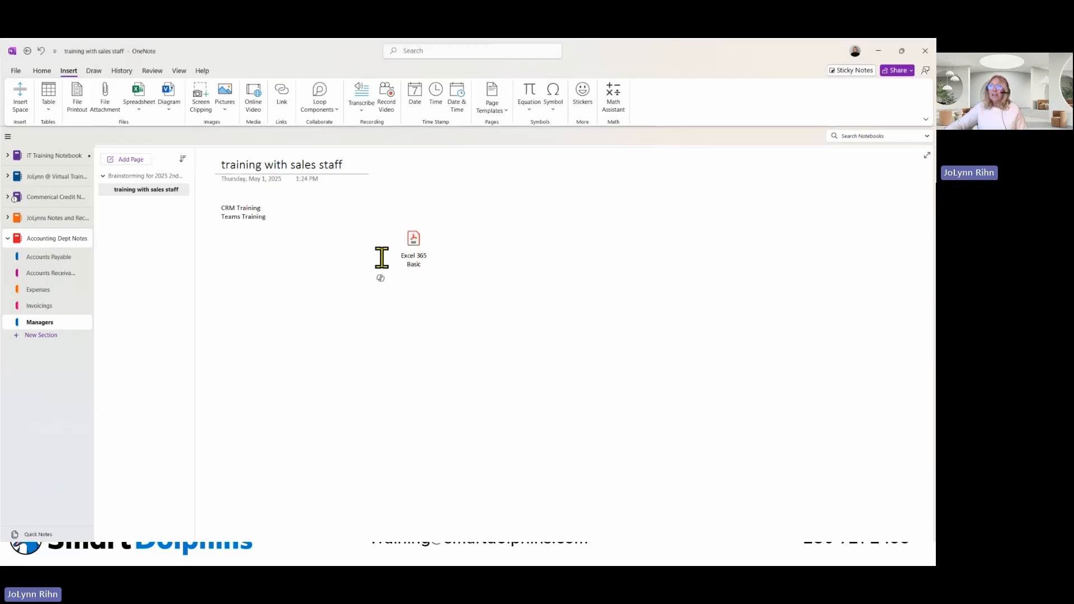
{"action": "left_click_drag", "start_coordinate": [414, 240], "coordinate": [358, 205]}
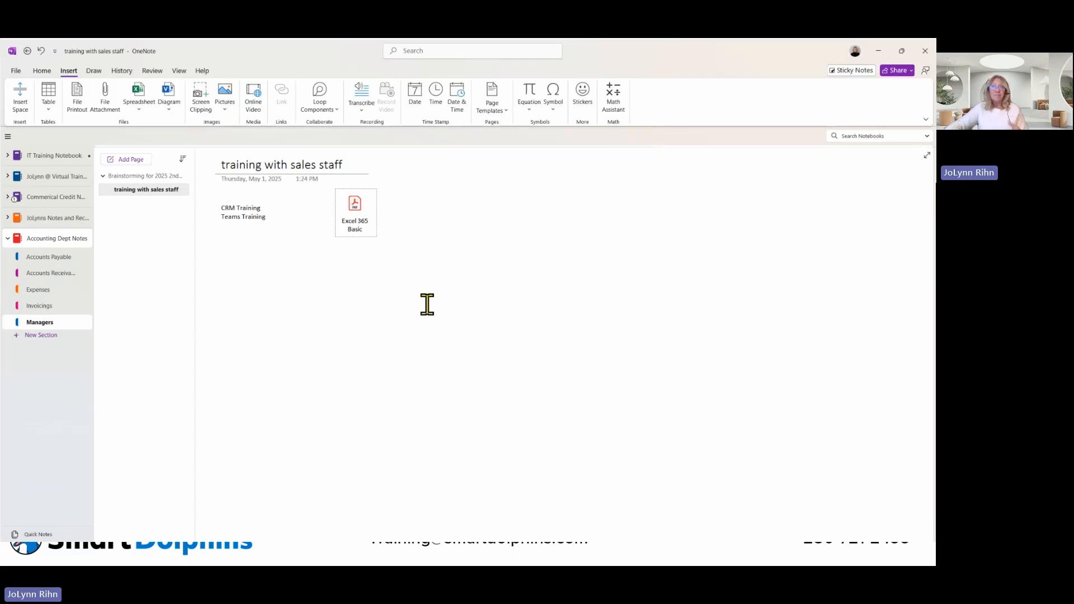
Insert a link to the "Clean Data in Excel" document to the right of the attached PDF.
{"action": "left_click", "coordinate": [424, 226]}
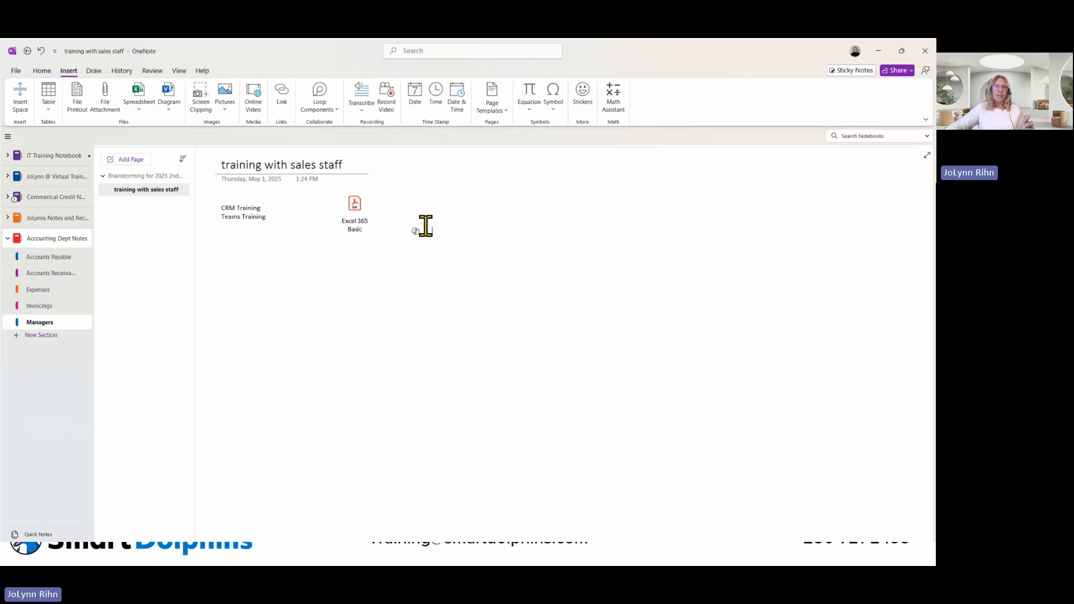
{"action": "left_click", "coordinate": [282, 109]}
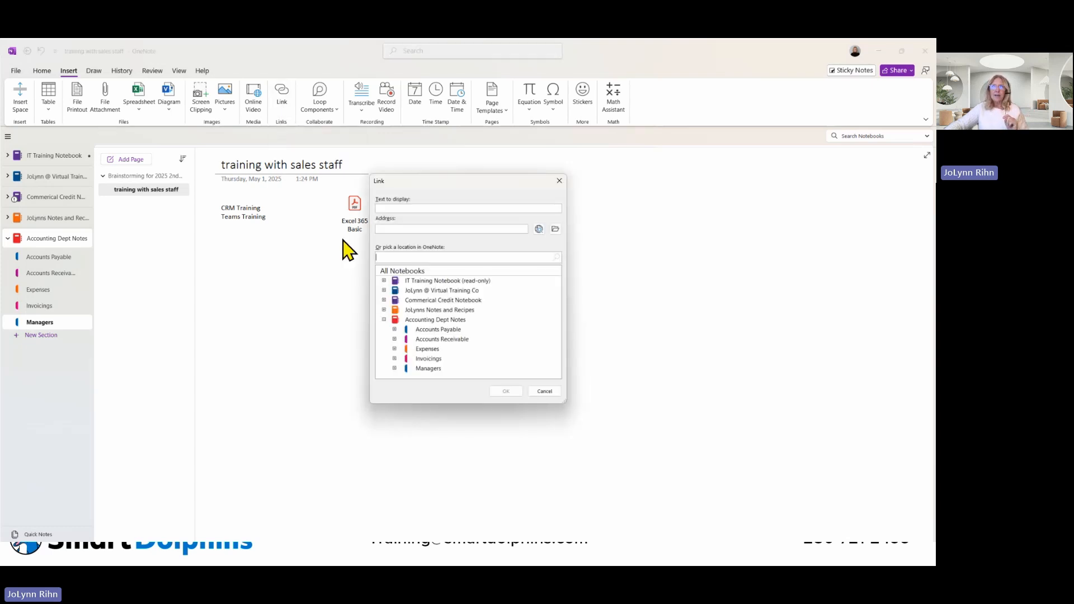
{"action": "left_click", "coordinate": [417, 208]}
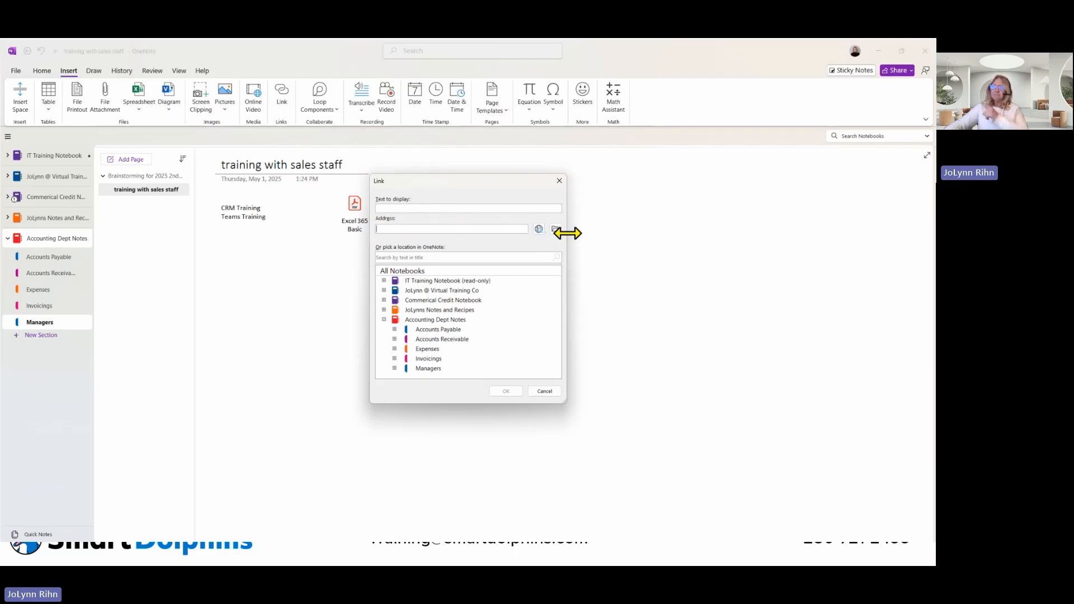
{"action": "left_click", "coordinate": [458, 229]}
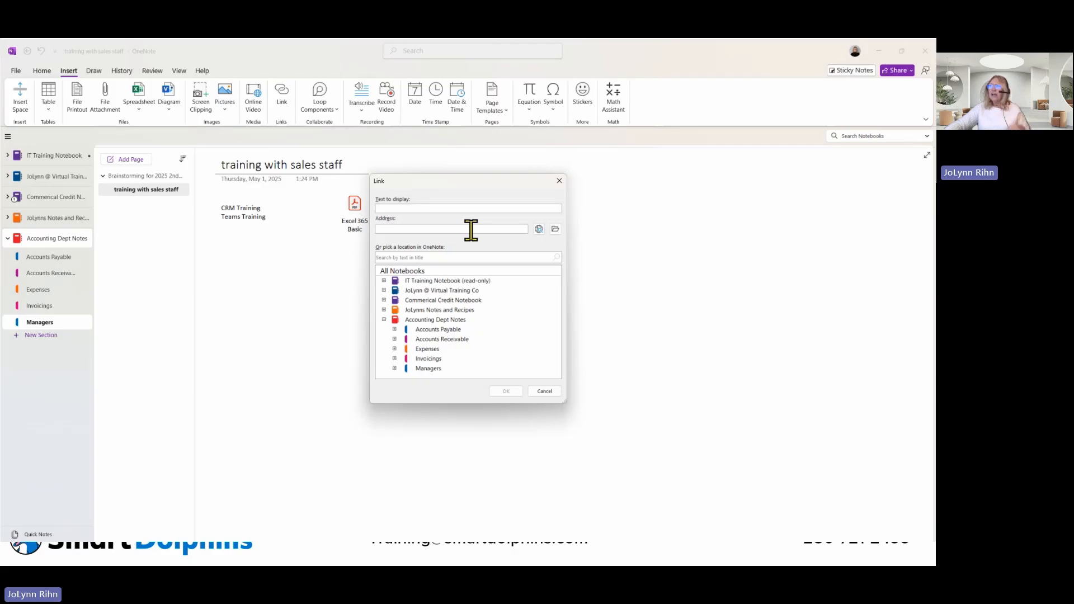
{"action": "left_click", "coordinate": [554, 231]}
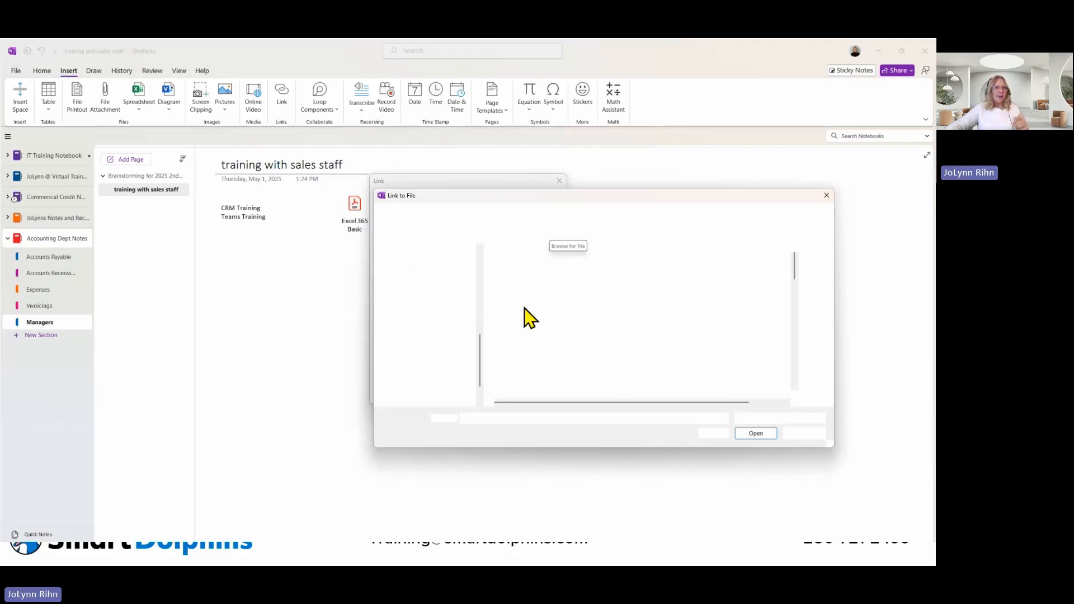
{"action": "left_click", "coordinate": [522, 311]}
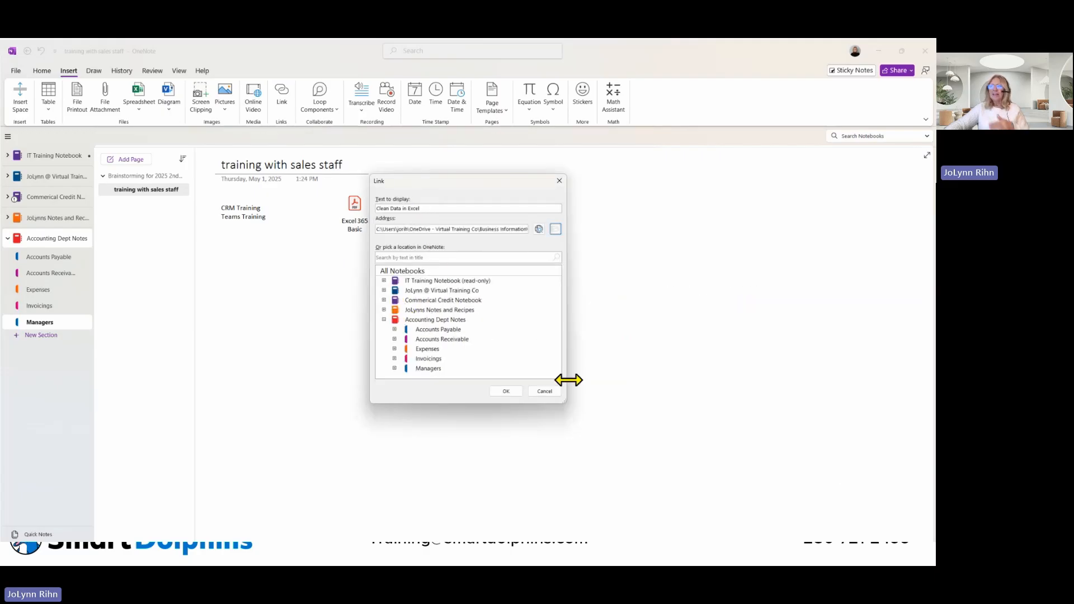
{"action": "left_click", "coordinate": [507, 391]}
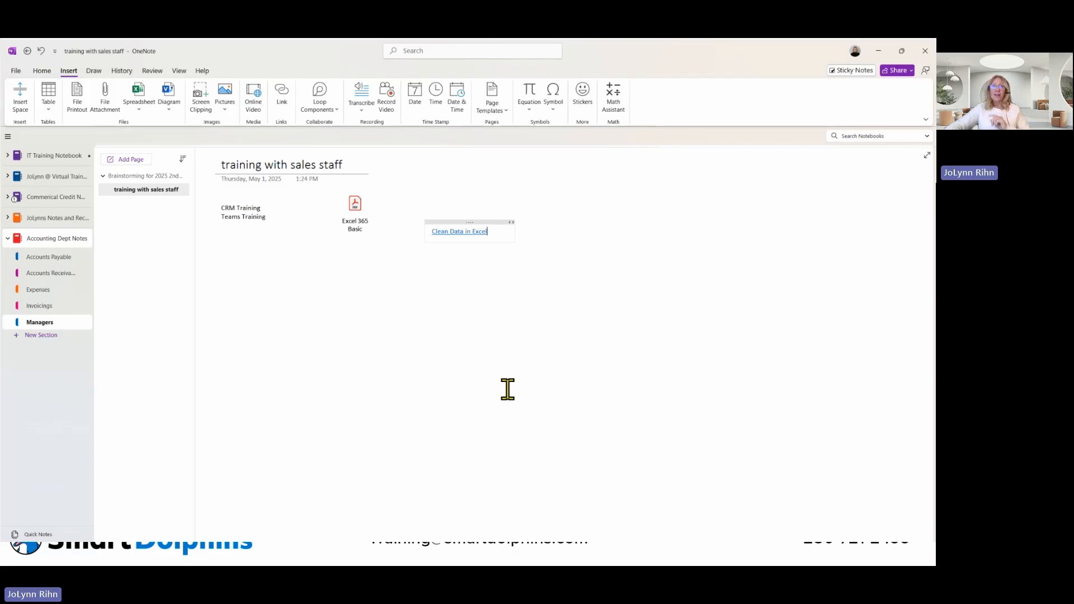
Try to insert the existing "Excel Copilot" workbook as a spreadsheet below the training note.
{"action": "left_click", "coordinate": [346, 269]}
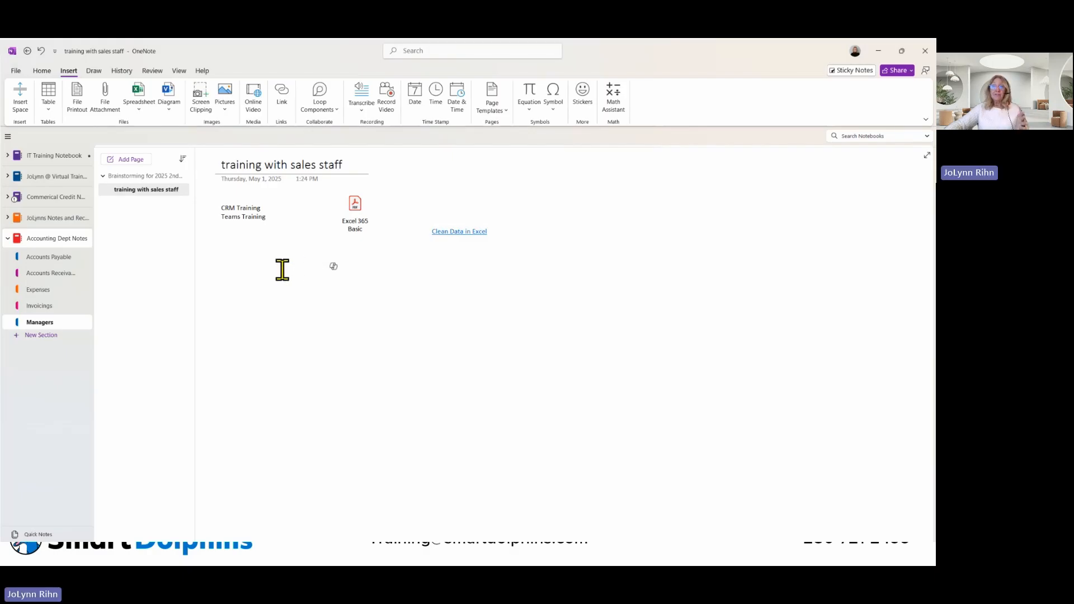
{"action": "left_click", "coordinate": [282, 269]}
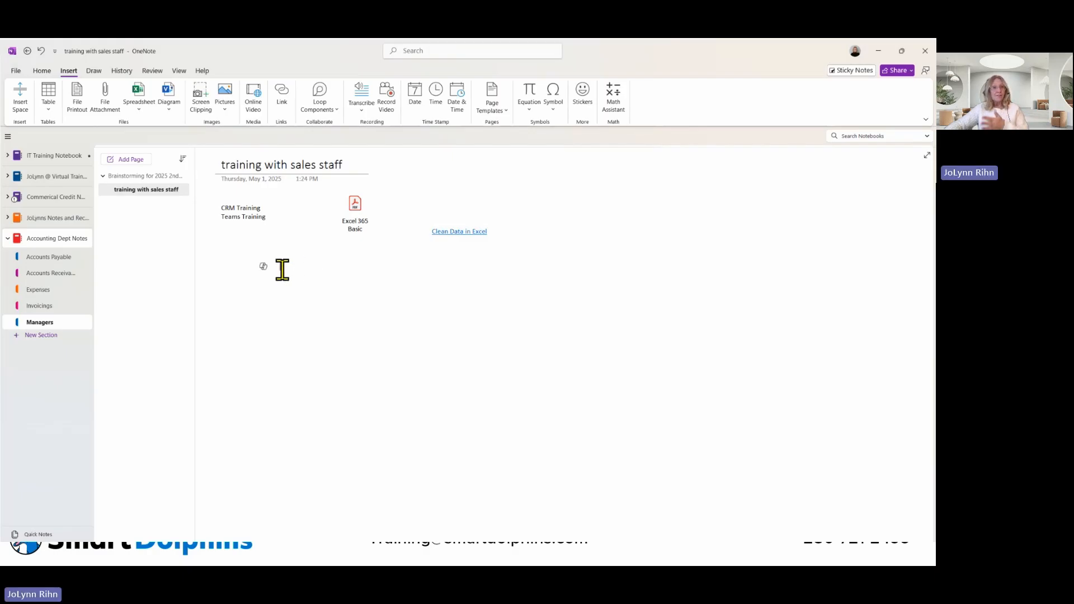
{"action": "left_click", "coordinate": [143, 107]}
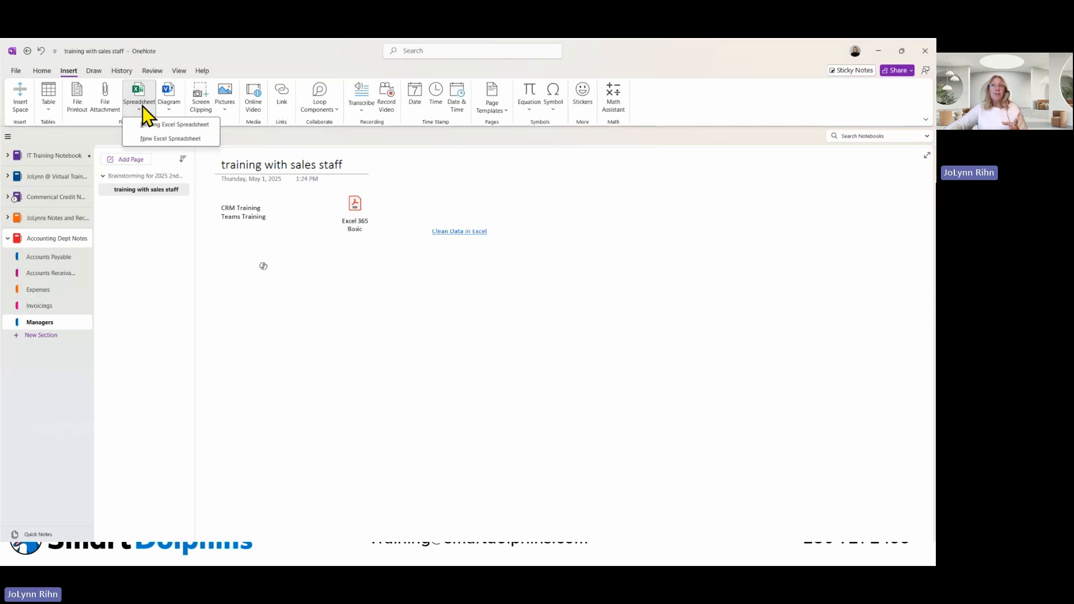
{"action": "left_click", "coordinate": [195, 127]}
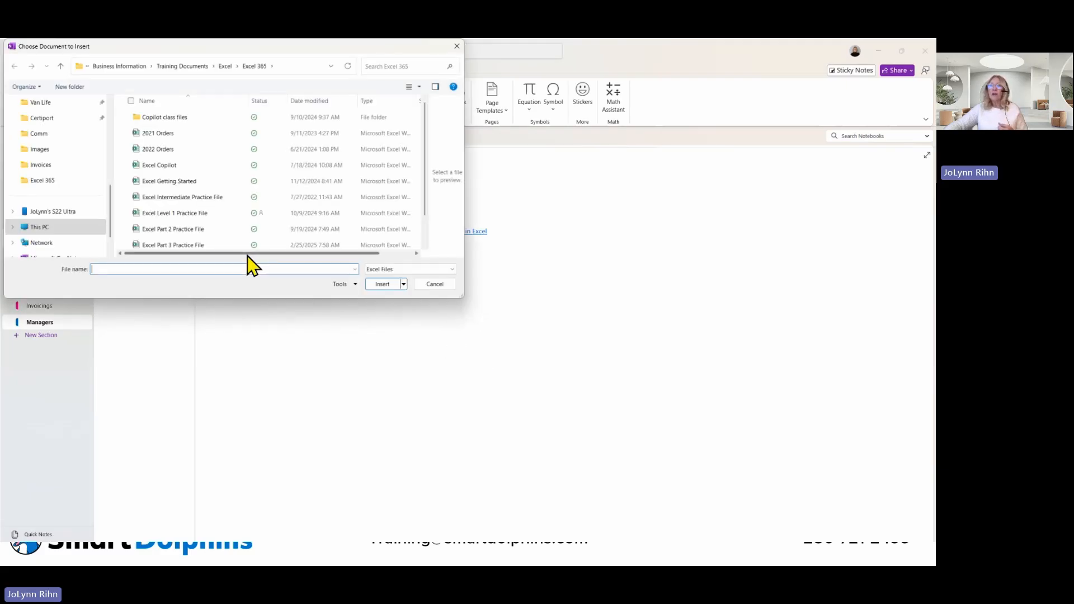
{"action": "left_click", "coordinate": [168, 166]}
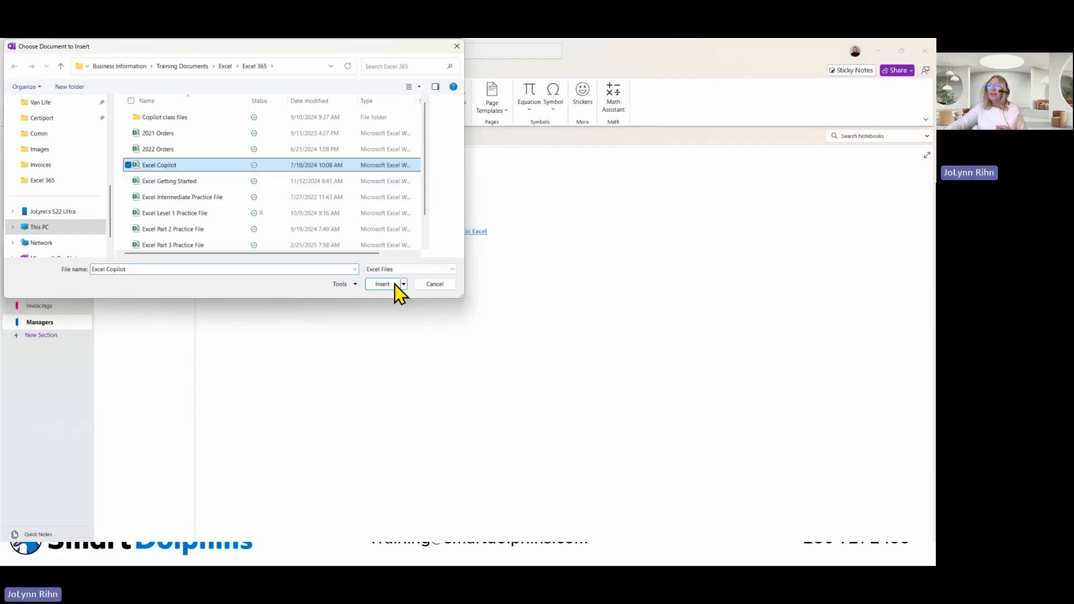
{"action": "left_click", "coordinate": [393, 286]}
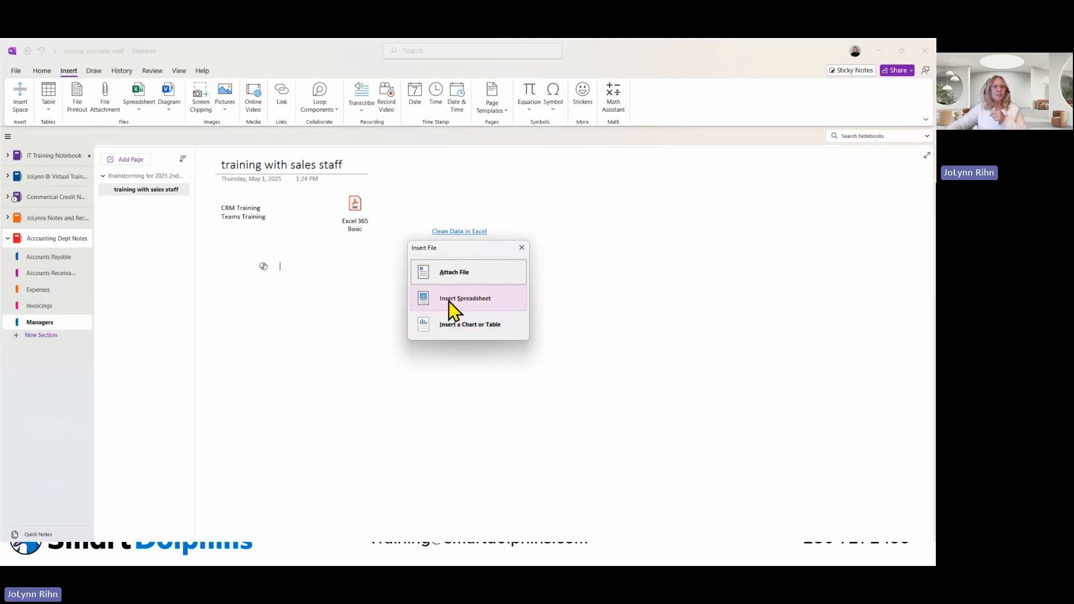
{"action": "left_click", "coordinate": [448, 301]}
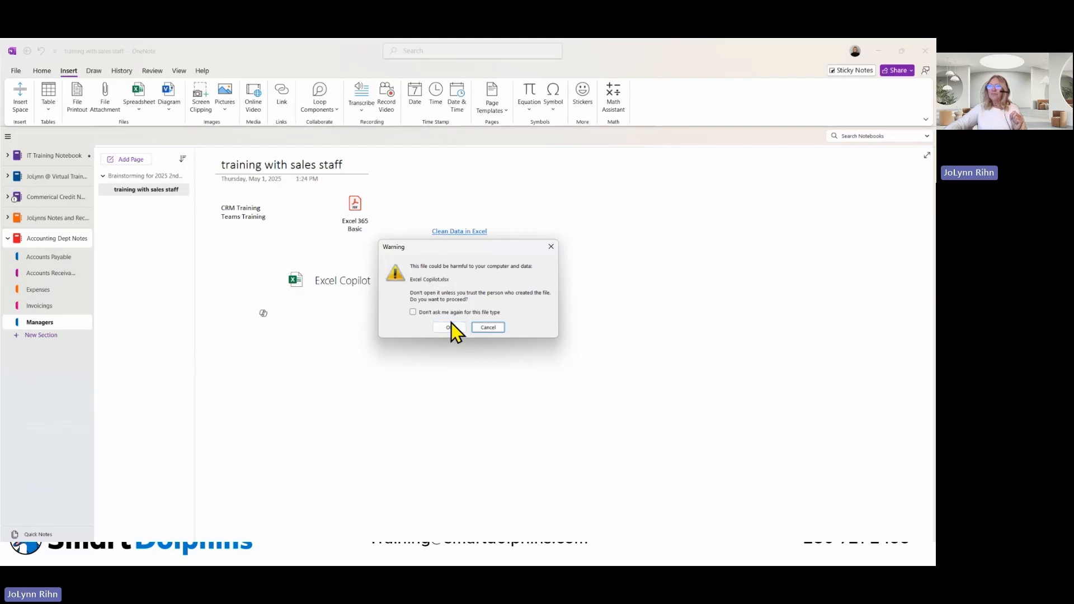
{"action": "left_click", "coordinate": [451, 327]}
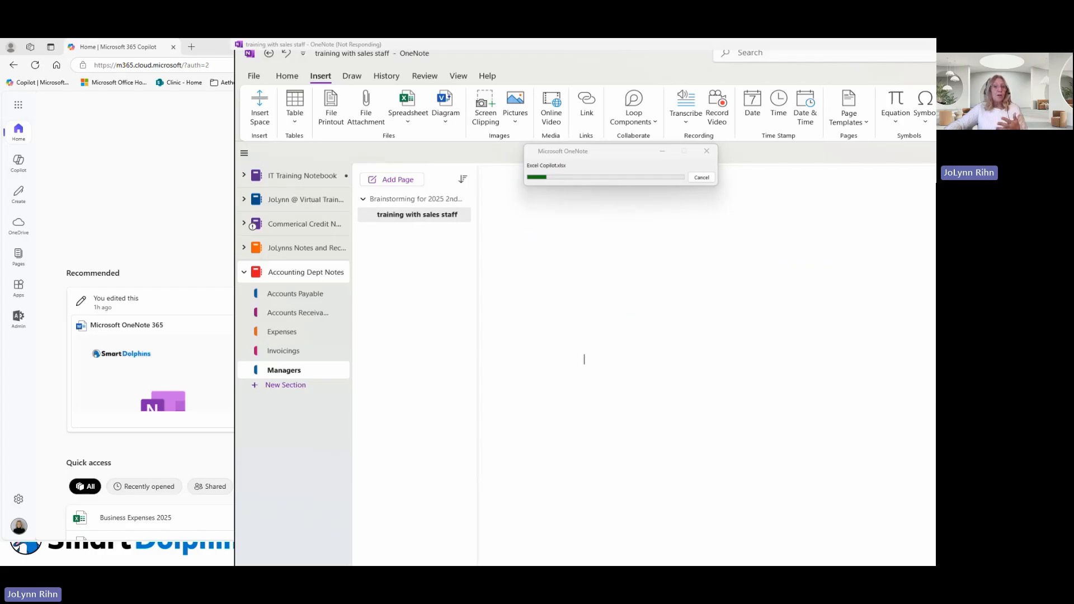
{"action": "key", "text": "alt+Tab"}
{"action": "key", "text": "super+d"}
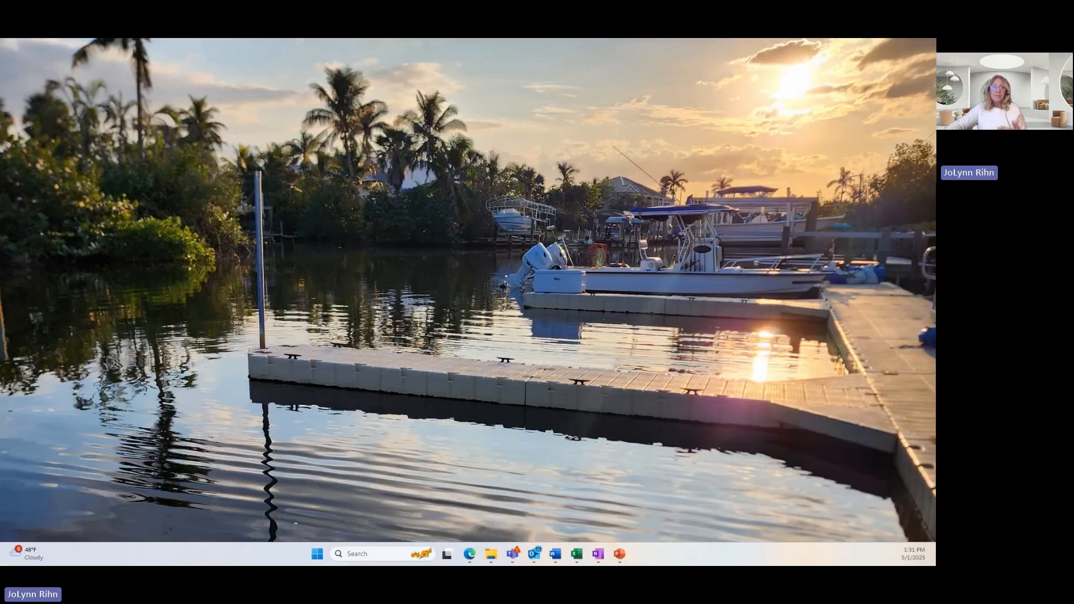
{"action": "key", "text": "super+d"}
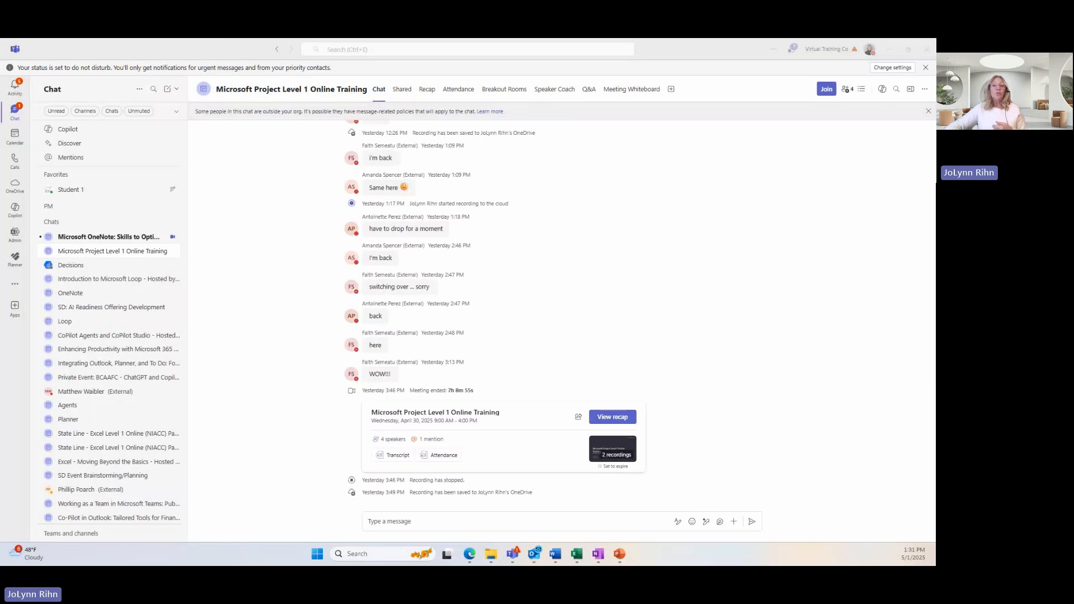
{"action": "key", "text": "alt+Tab"}
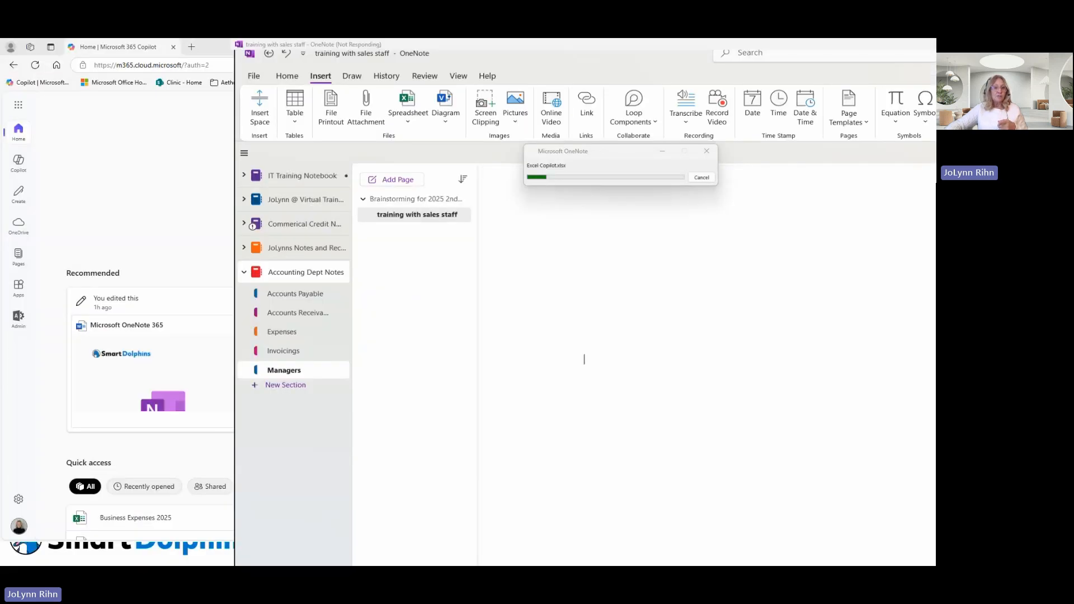
Switch to Microsoft 365 in the browser and open the web version of OneNote.
{"action": "key", "text": "alt+Tab"}
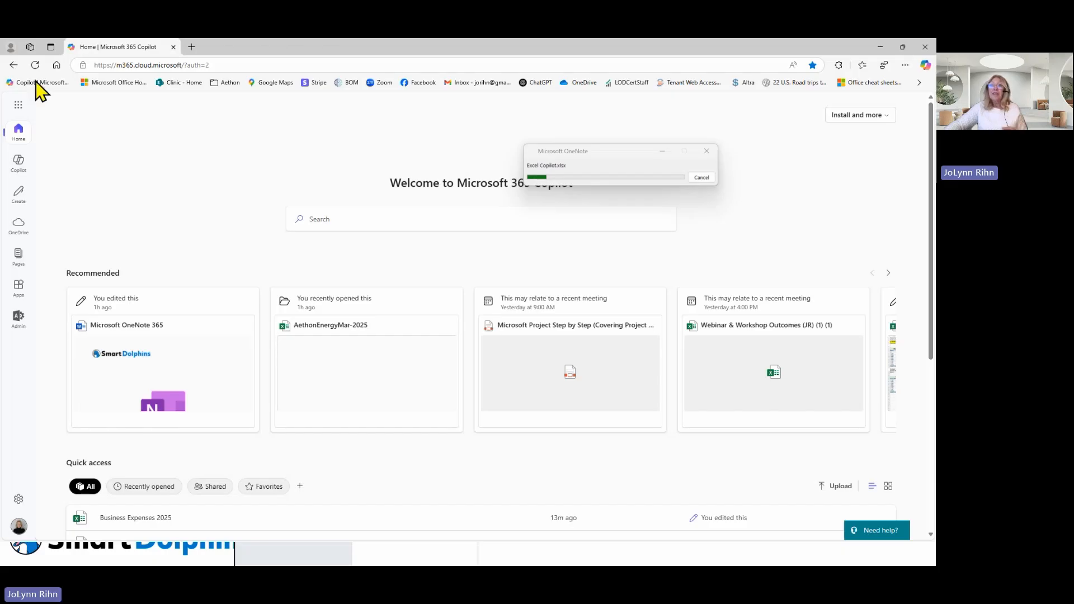
{"action": "left_click", "coordinate": [20, 110]}
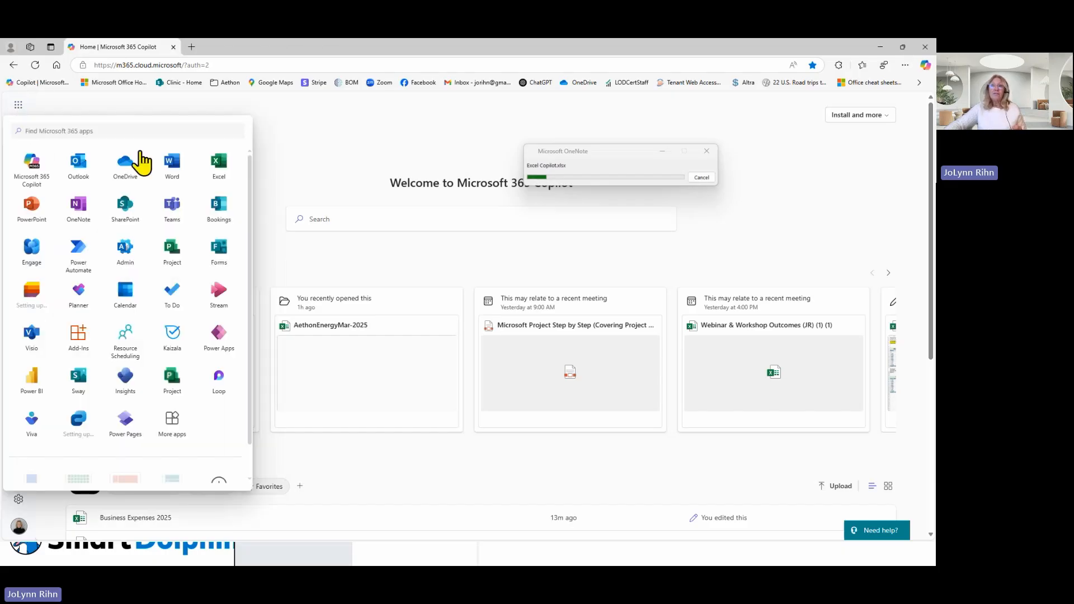
{"action": "left_click", "coordinate": [82, 224]}
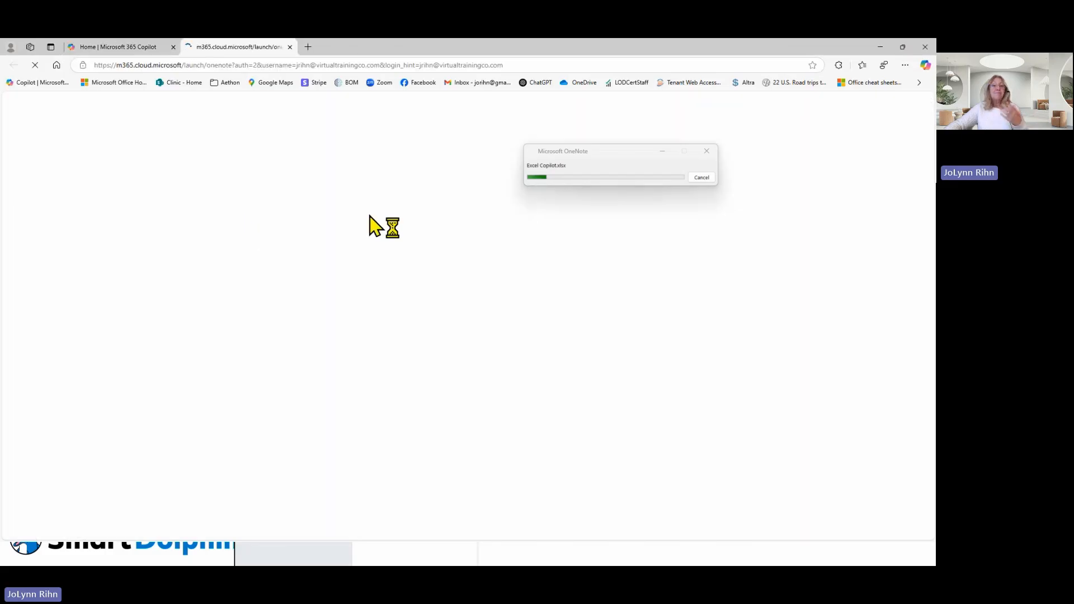
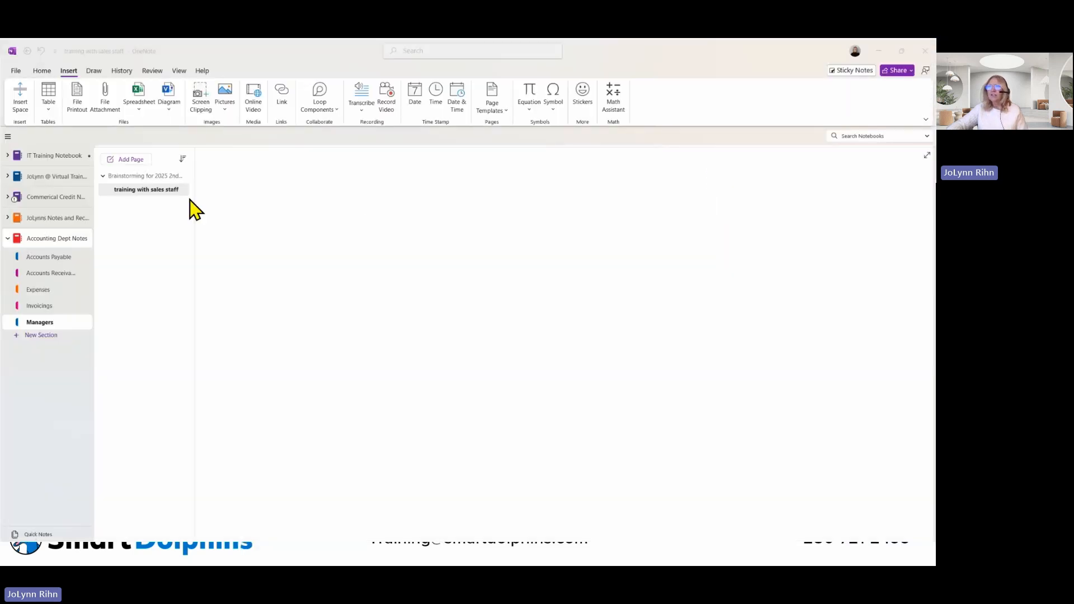
Return to the desktop OneNote window with the "training with sales staff" page and maximize it.
{"action": "left_click", "coordinate": [144, 191]}
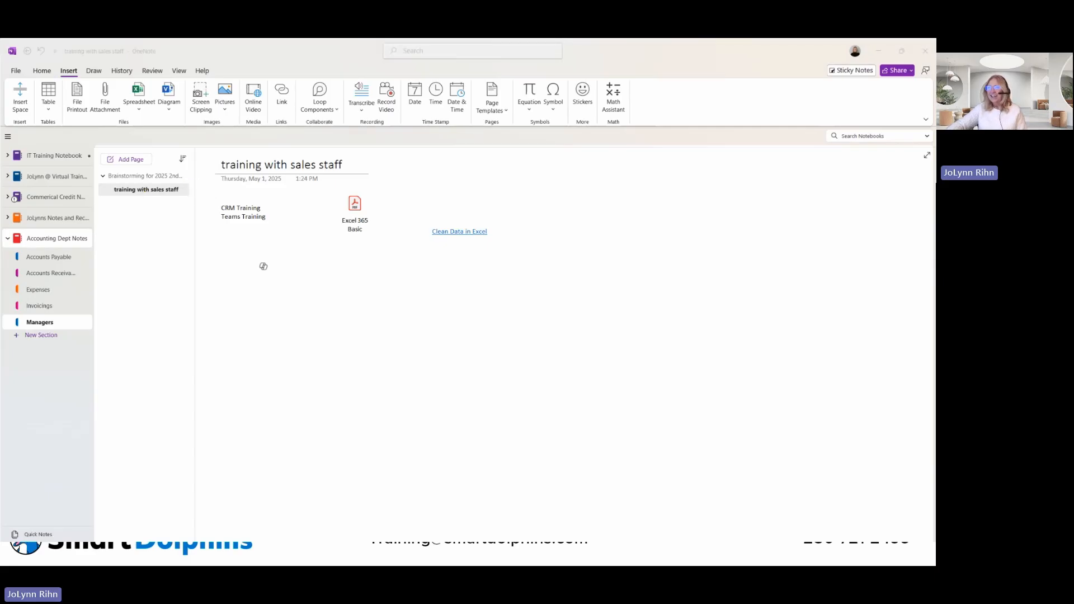
{"action": "left_click", "coordinate": [40, 306]}
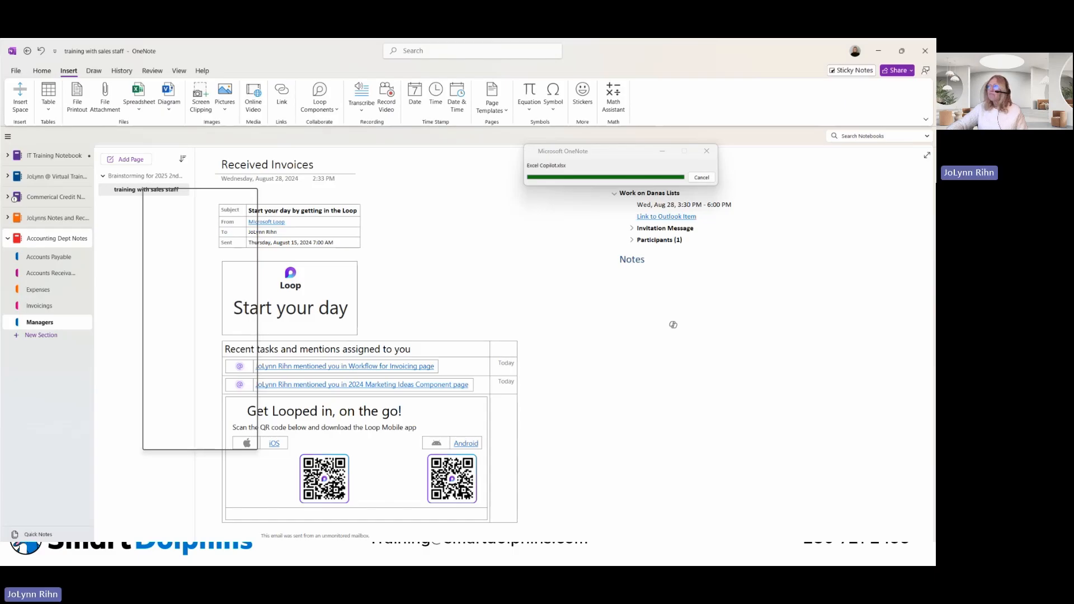
{"action": "key", "text": "alt+Tab"}
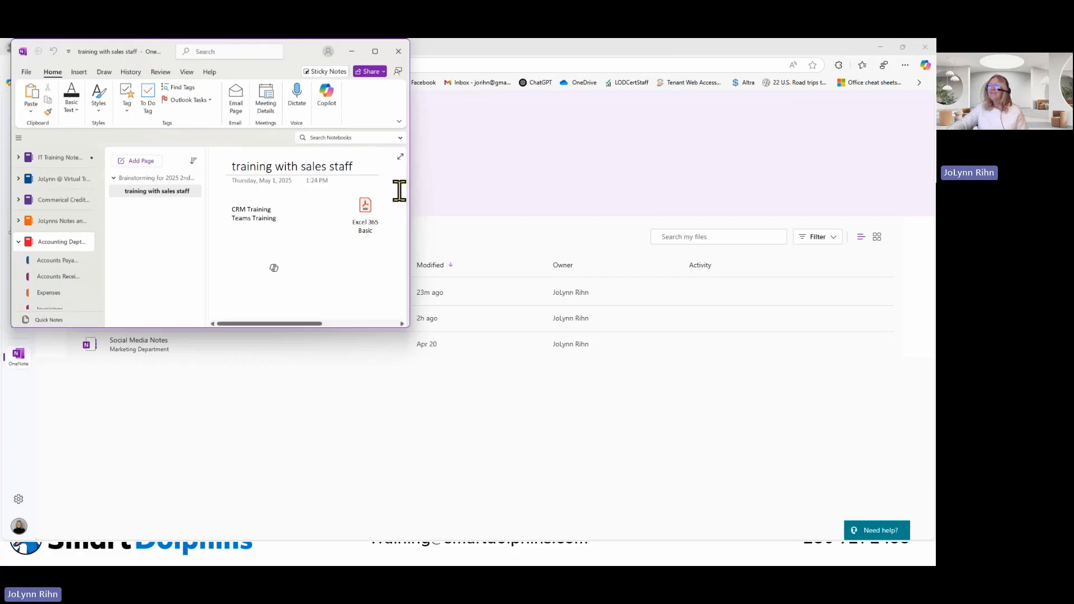
{"action": "left_click", "coordinate": [375, 51]}
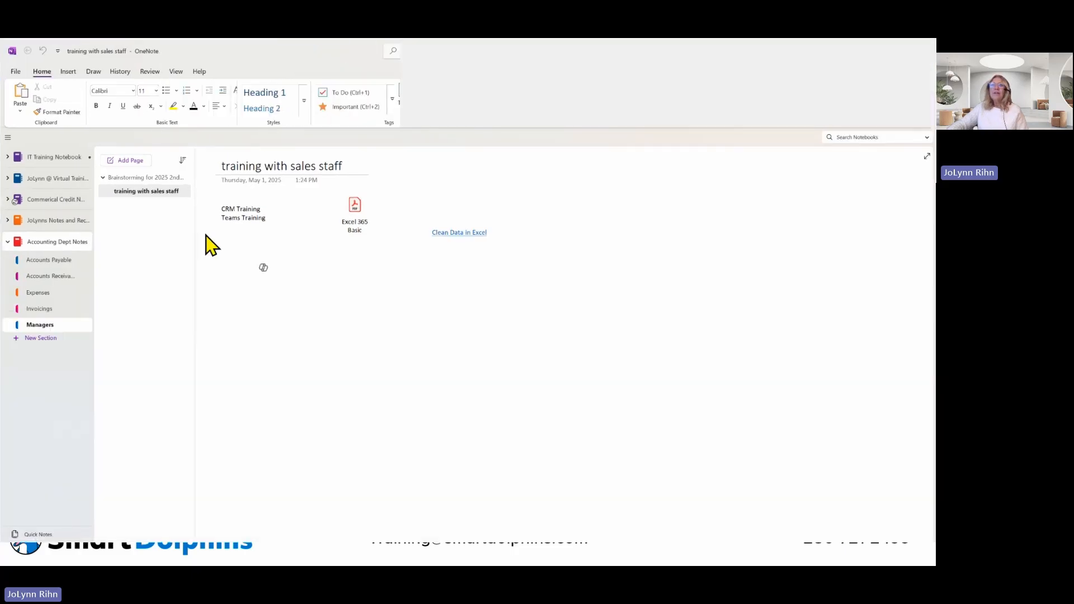
Change the Managers section's color to green.
{"action": "right_click", "coordinate": [162, 200]}
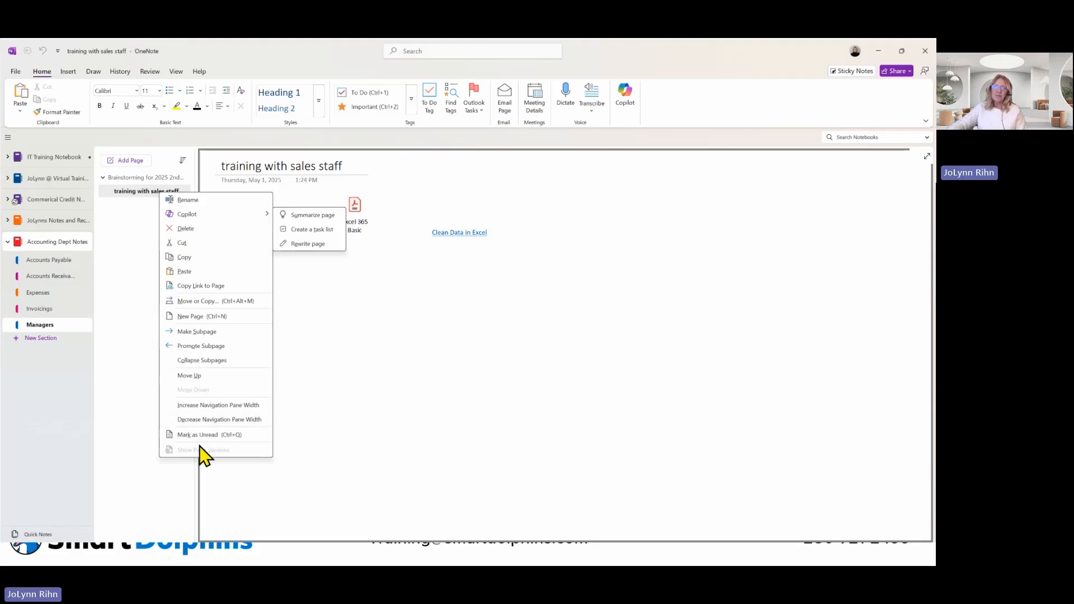
{"action": "left_click", "coordinate": [134, 413]}
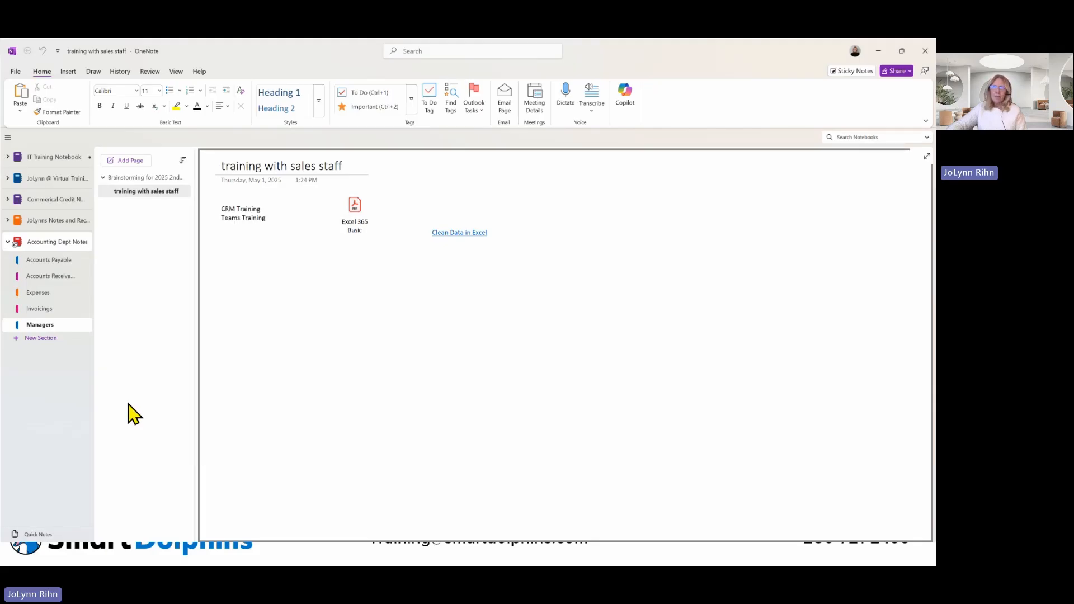
{"action": "right_click", "coordinate": [28, 330]}
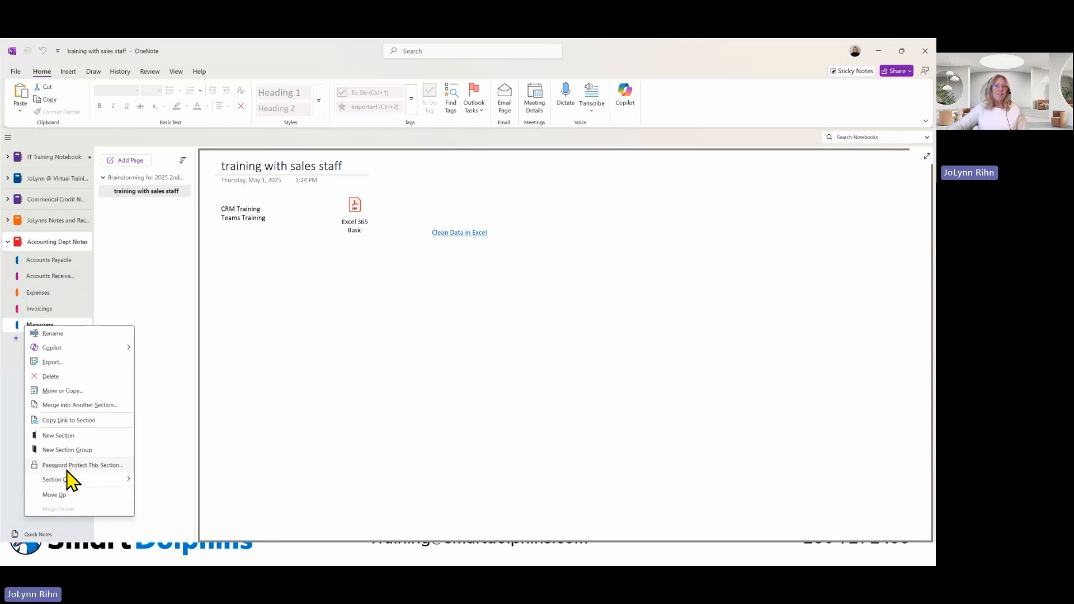
{"action": "mouse_move", "coordinate": [62, 481]}
{"action": "left_click", "coordinate": [161, 475]}
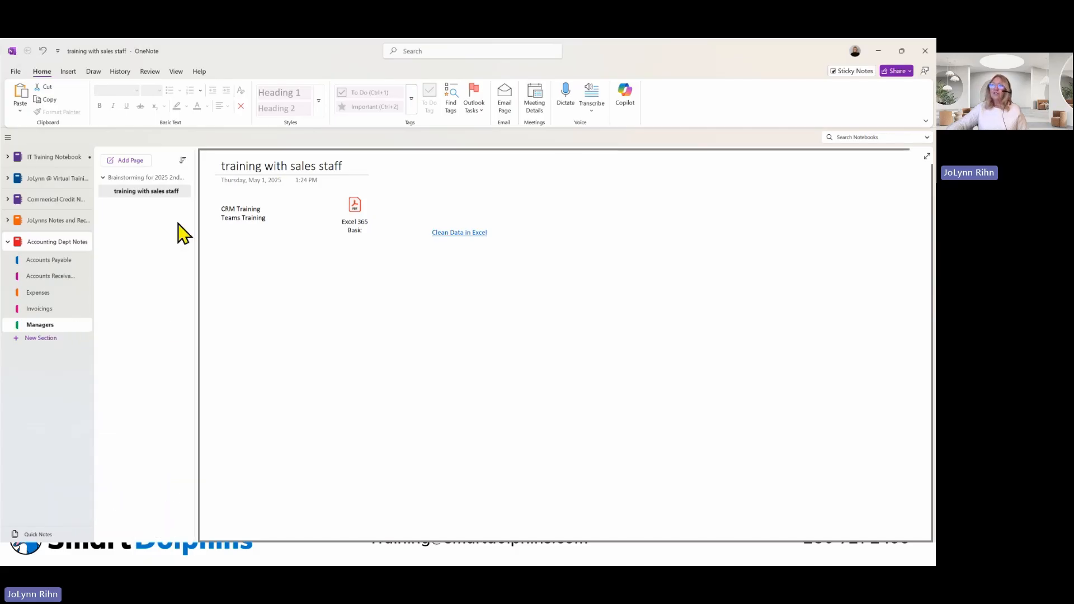
Examine the notebook's sharing options and its Manage Access settings.
{"action": "left_click", "coordinate": [897, 71]}
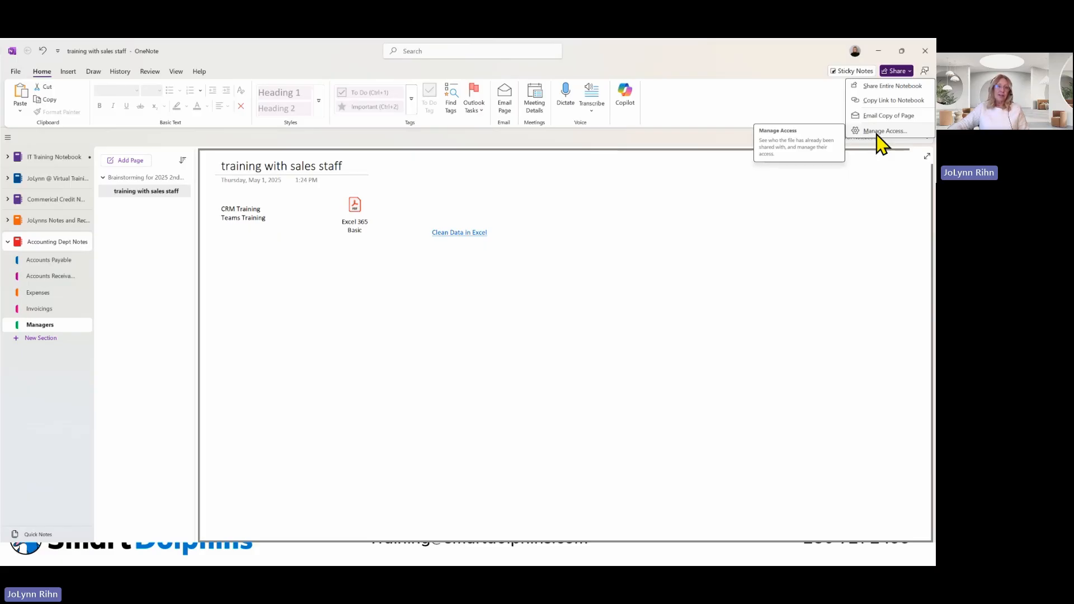
{"action": "left_click", "coordinate": [369, 280]}
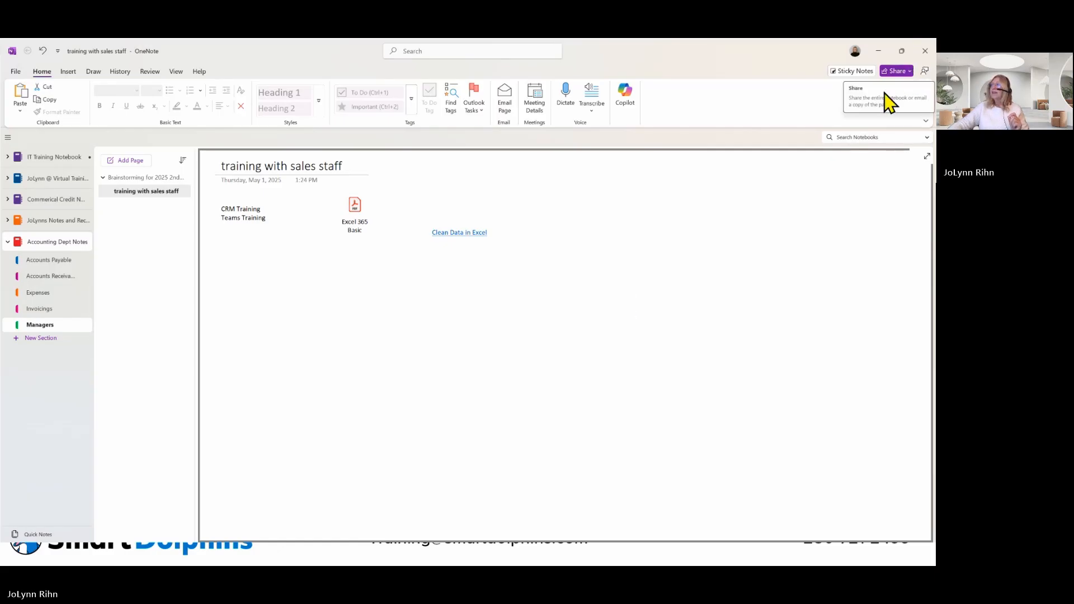
{"action": "left_click", "coordinate": [905, 71]}
{"action": "left_click", "coordinate": [873, 131]}
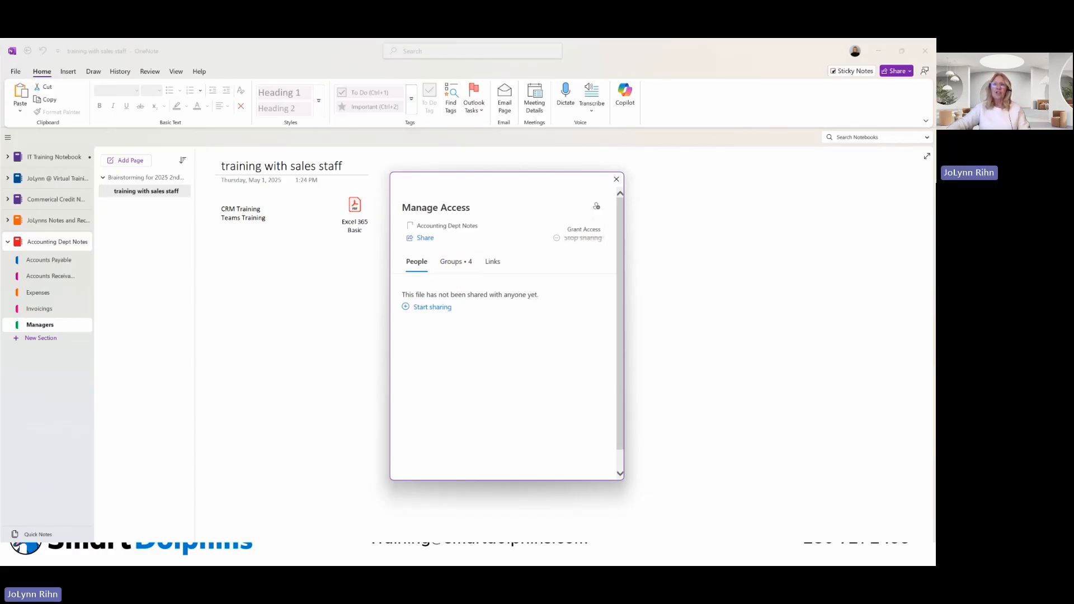
{"action": "left_click", "coordinate": [617, 179]}
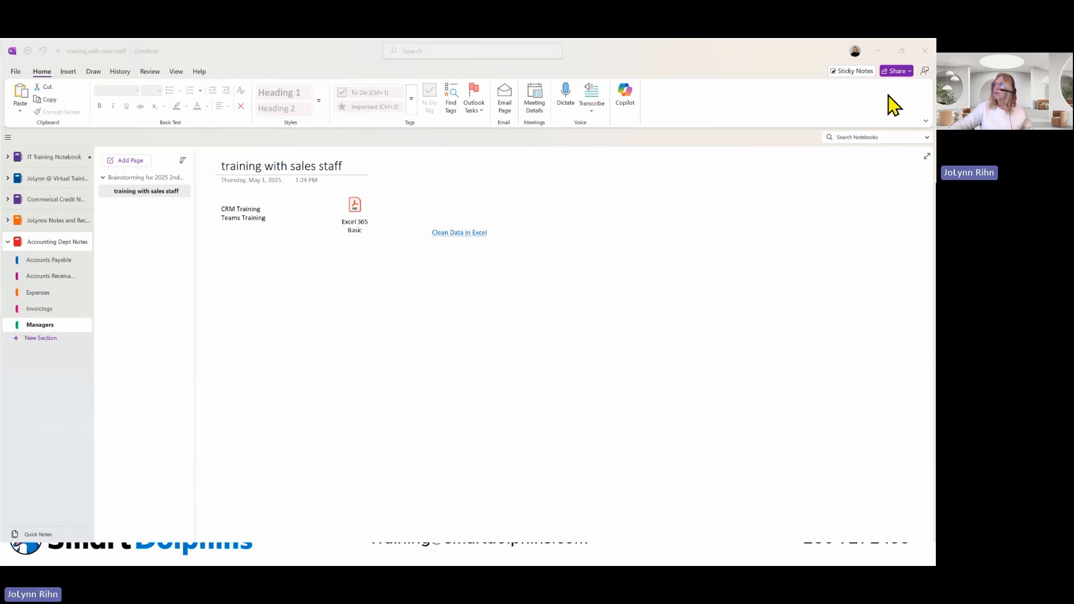
{"action": "left_click", "coordinate": [894, 72]}
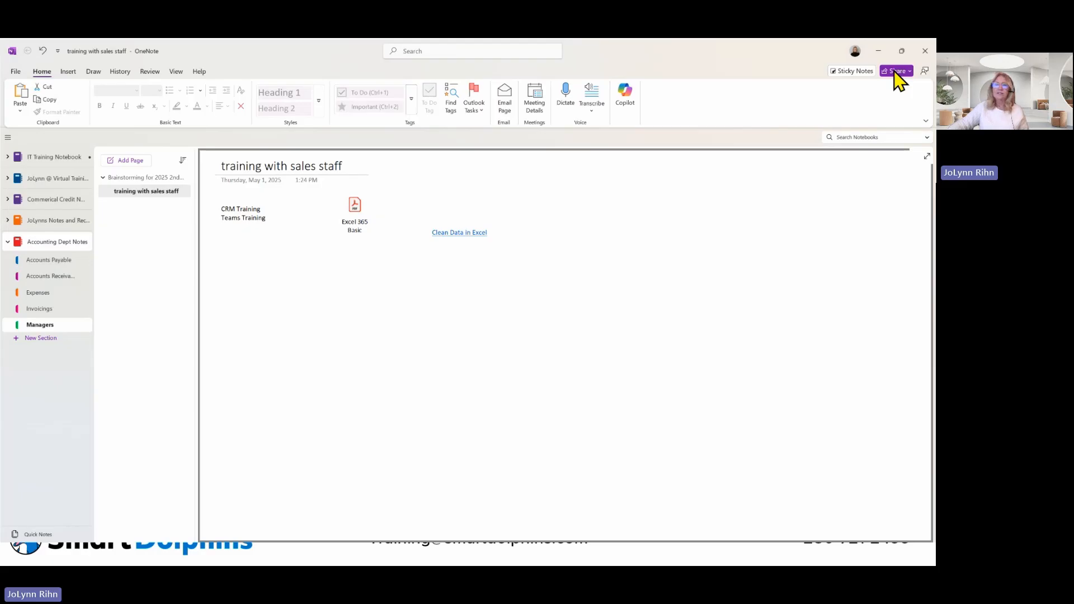
{"action": "left_click", "coordinate": [894, 71]}
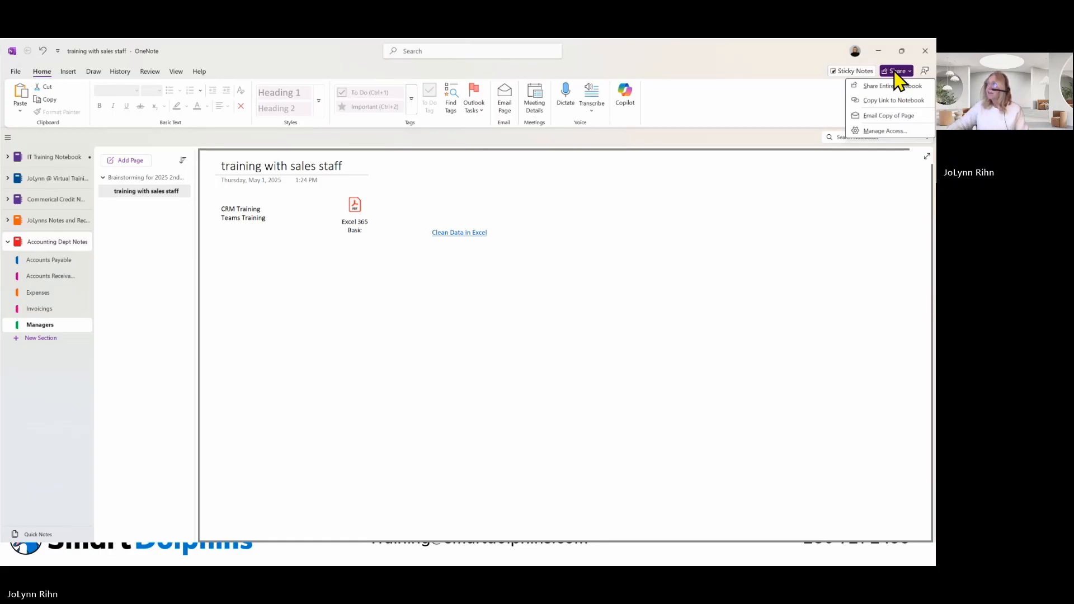
Password-protect the Managers section, entering and confirming the section password.
{"action": "right_click", "coordinate": [40, 330]}
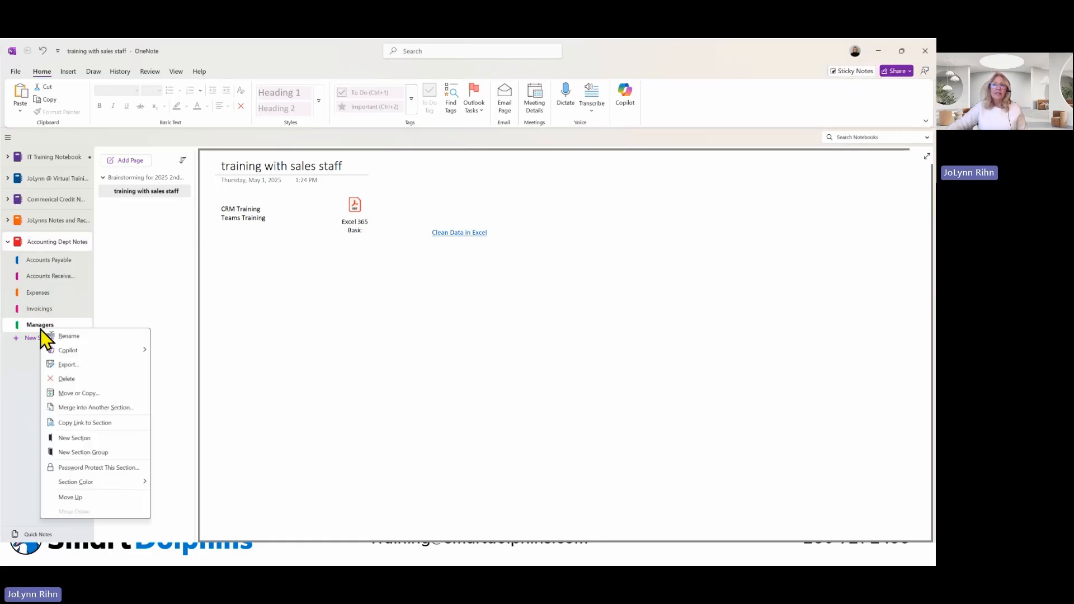
{"action": "left_click", "coordinate": [101, 468]}
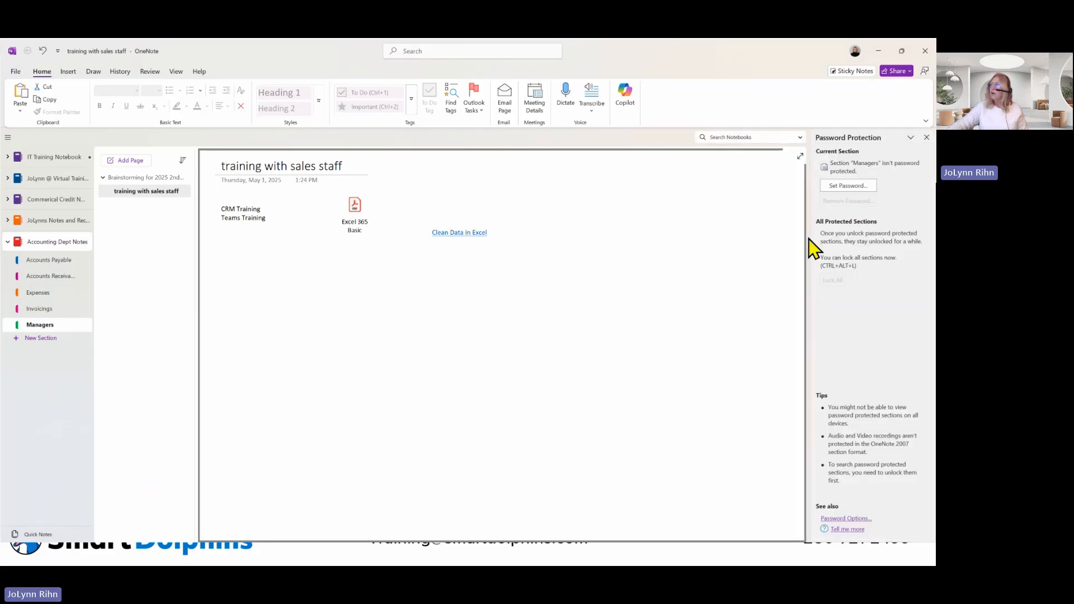
{"action": "left_click", "coordinate": [854, 186]}
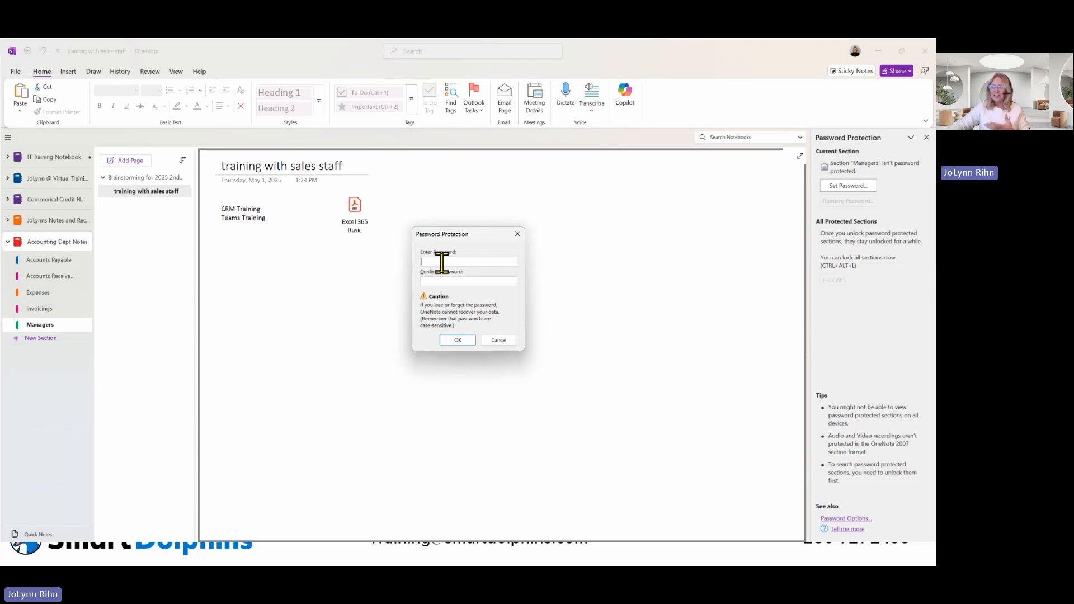
{"action": "type", "text": "•••"}
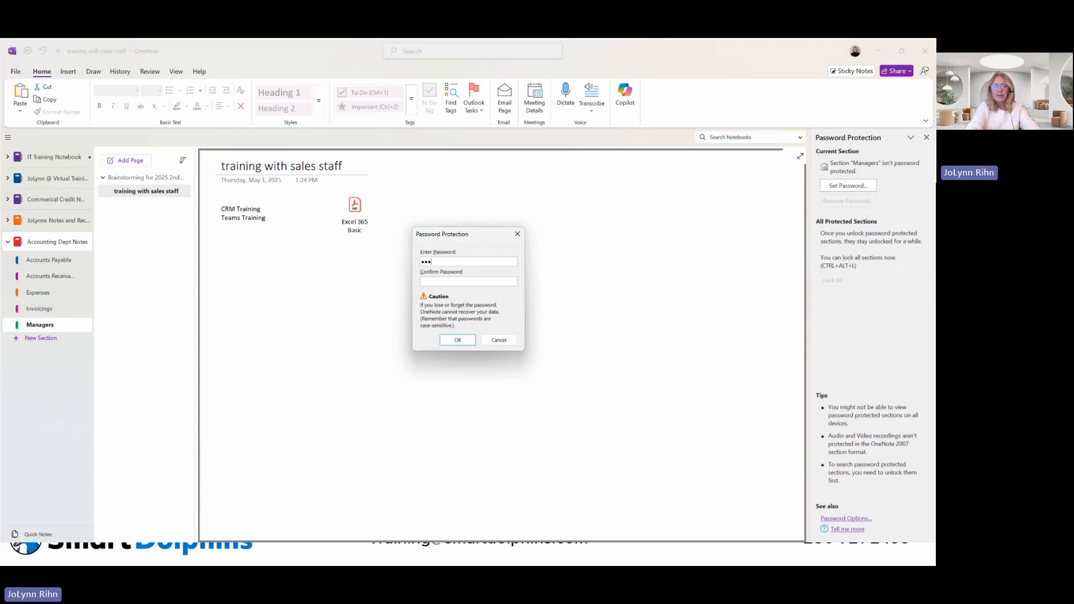
{"action": "key", "text": "Tab"}
{"action": "type", "text": "•••"}
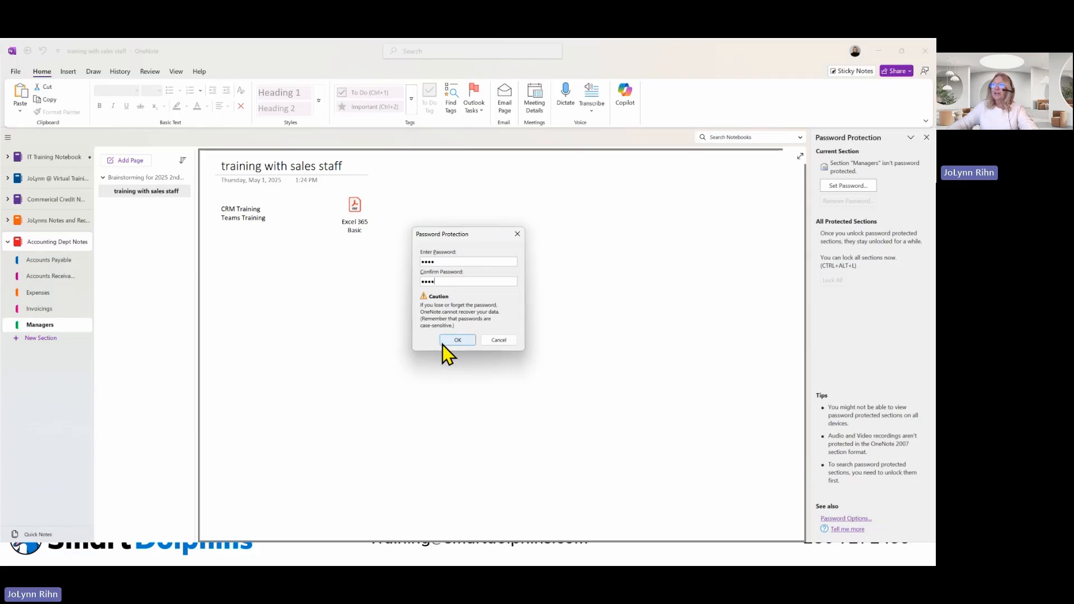
{"action": "left_click", "coordinate": [456, 340]}
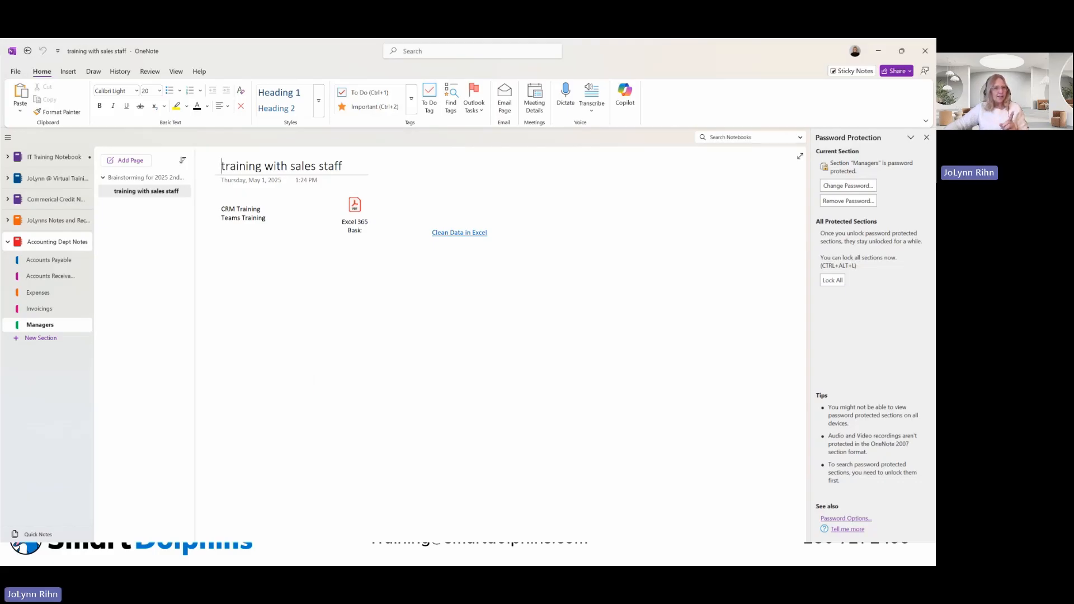
Switch to Microsoft Teams and view the Accounting Dept notebook attached to the Accounting Dept team's Accounts Payable channel.
{"action": "key", "text": "alt+Tab"}
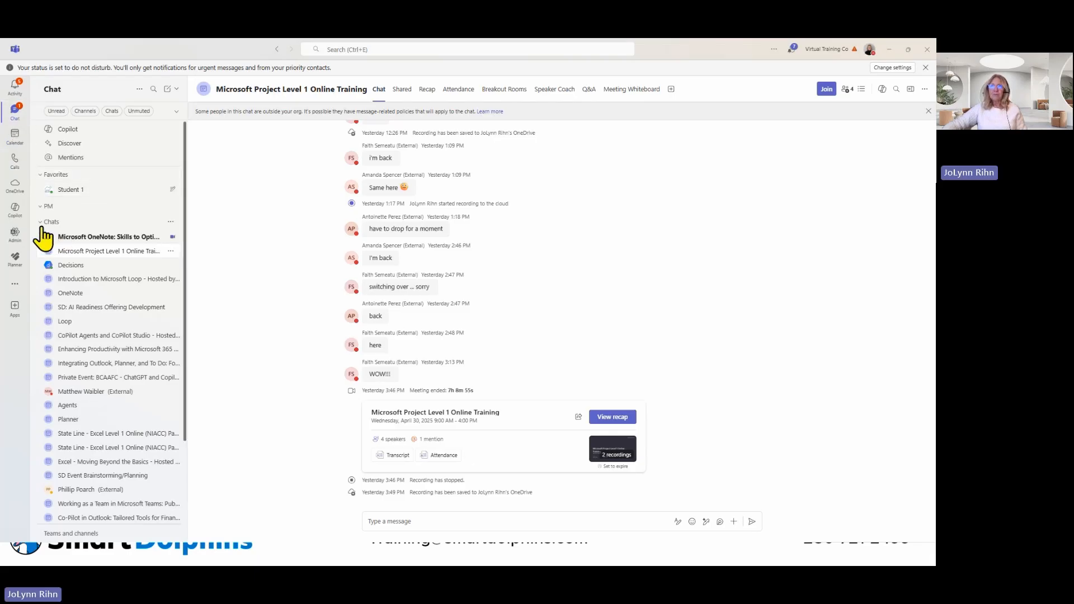
{"action": "left_click", "coordinate": [94, 222]}
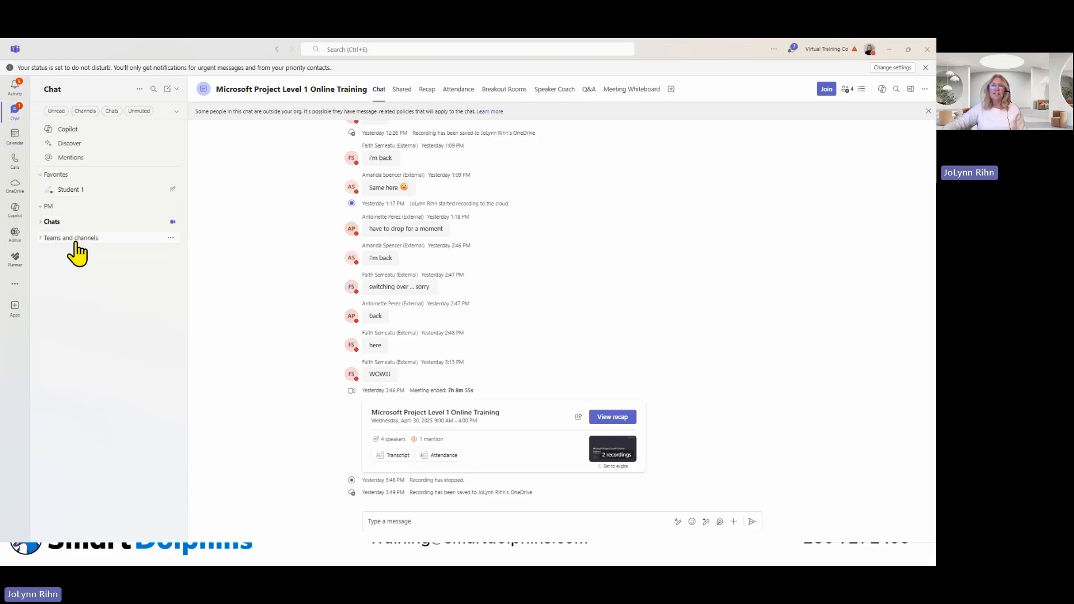
{"action": "left_click", "coordinate": [77, 239]}
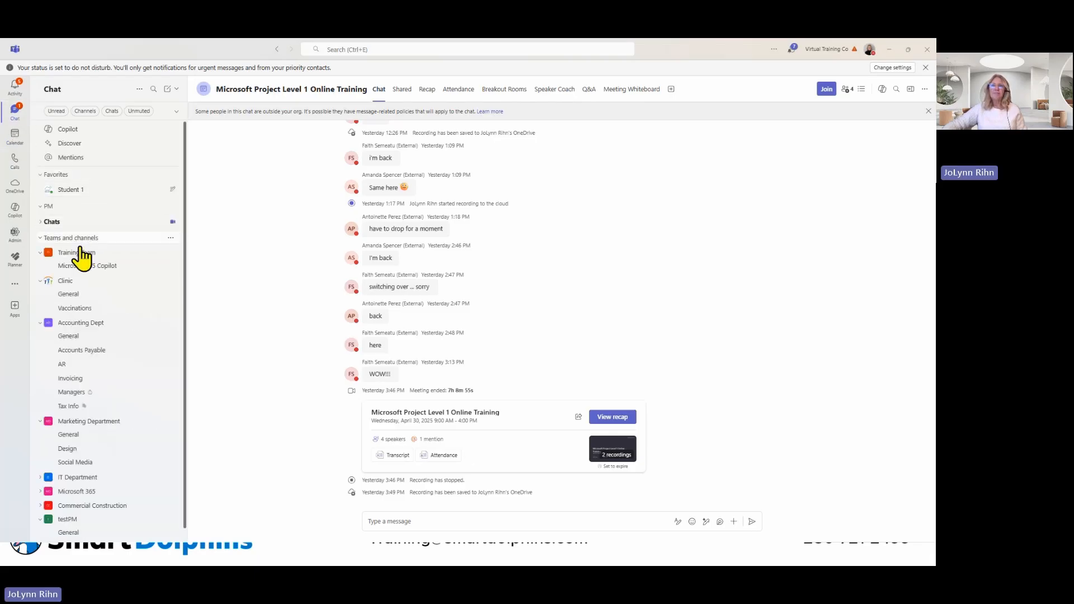
{"action": "left_click", "coordinate": [74, 336]}
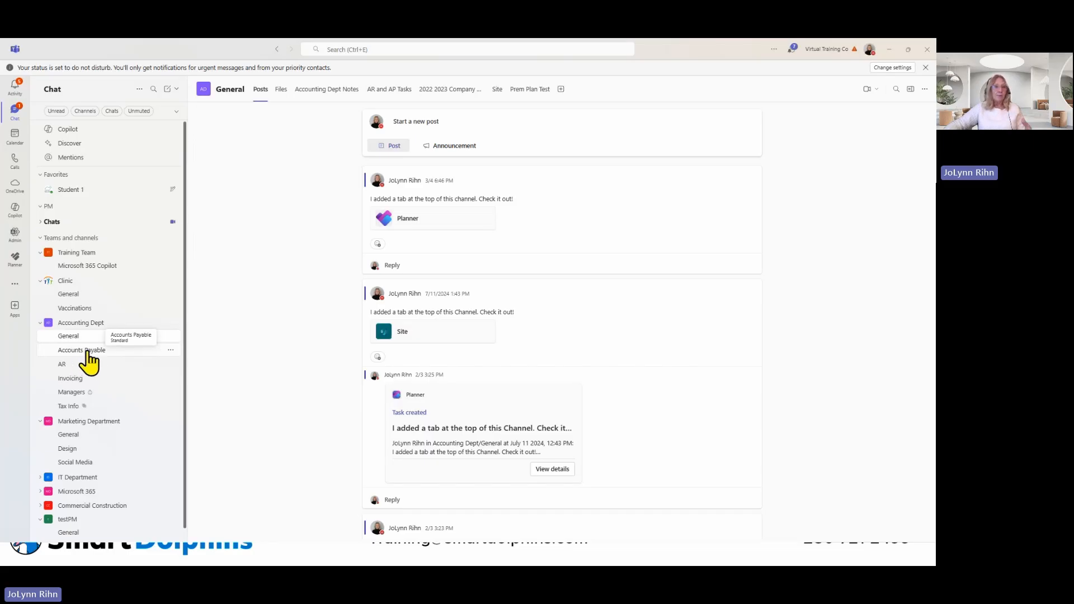
{"action": "left_click", "coordinate": [81, 353]}
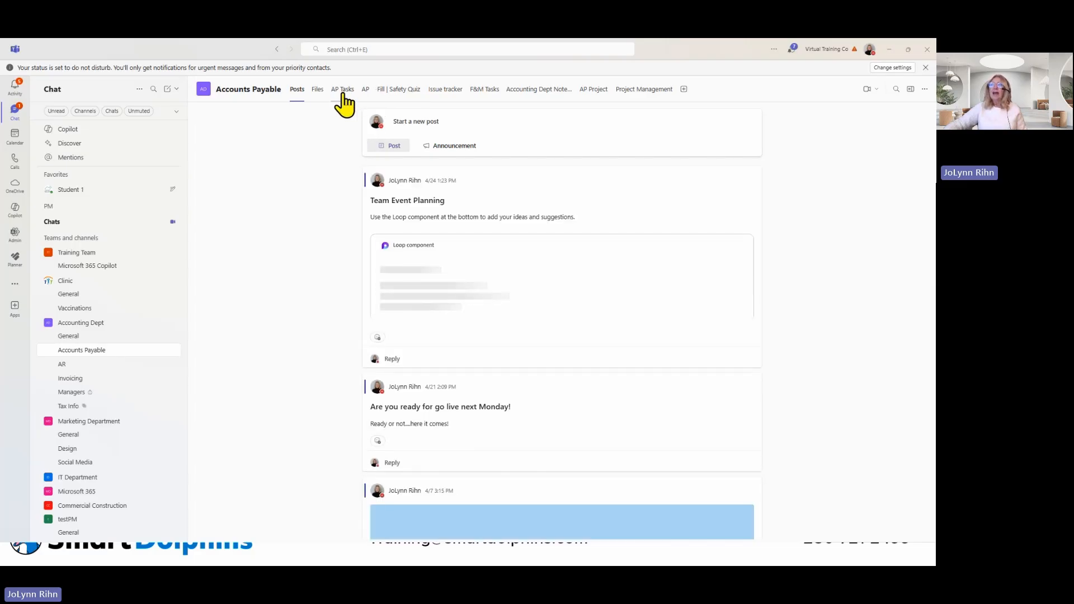
{"action": "left_click", "coordinate": [545, 93]}
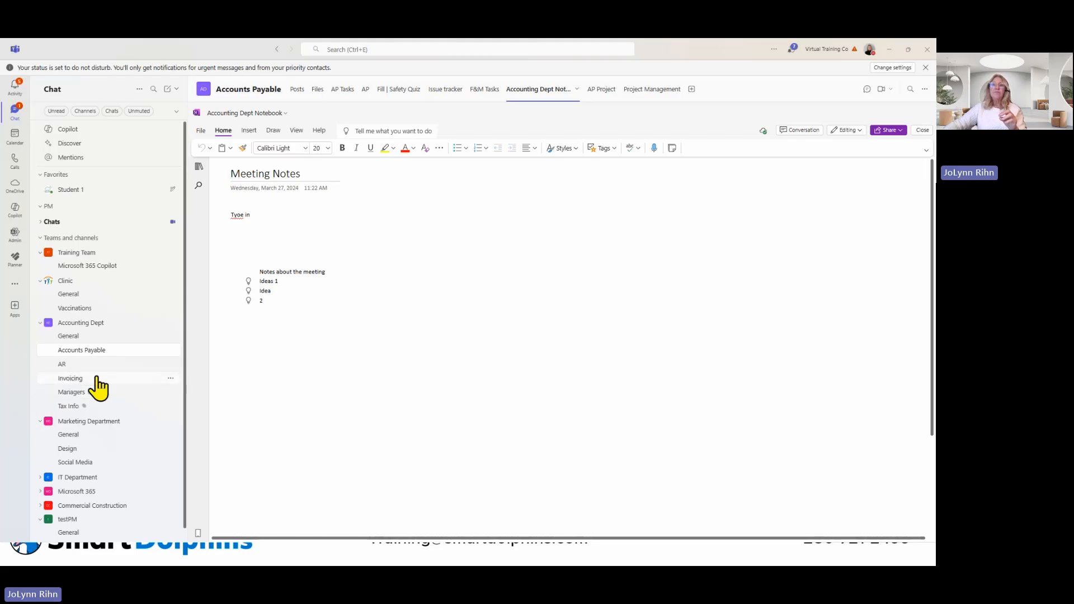
View the Invoicing channel's notes with the list of pages in that section displayed.
{"action": "left_click", "coordinate": [72, 379]}
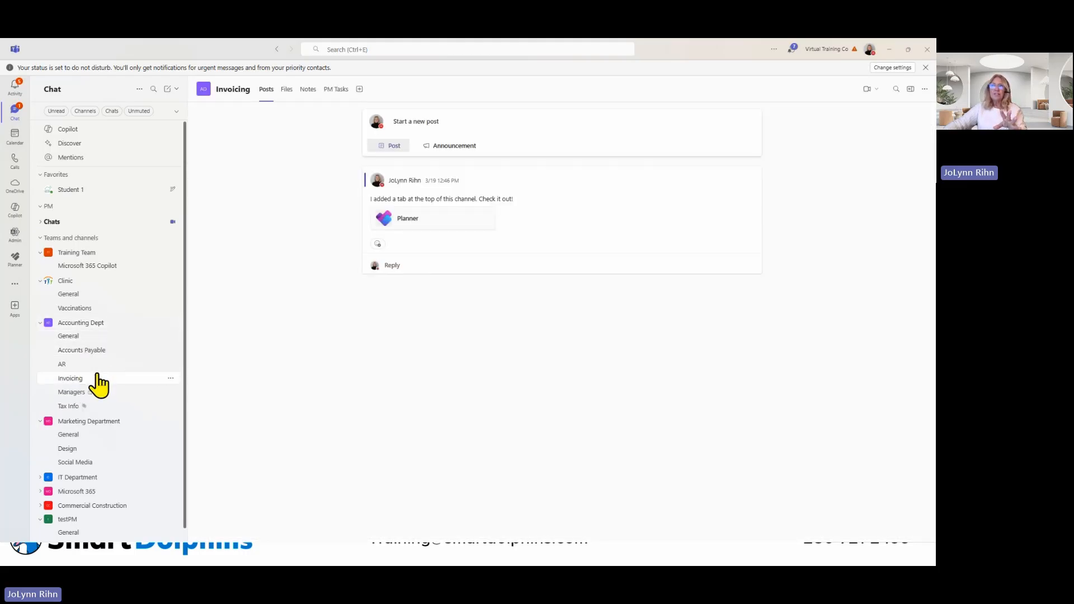
{"action": "left_click", "coordinate": [309, 92]}
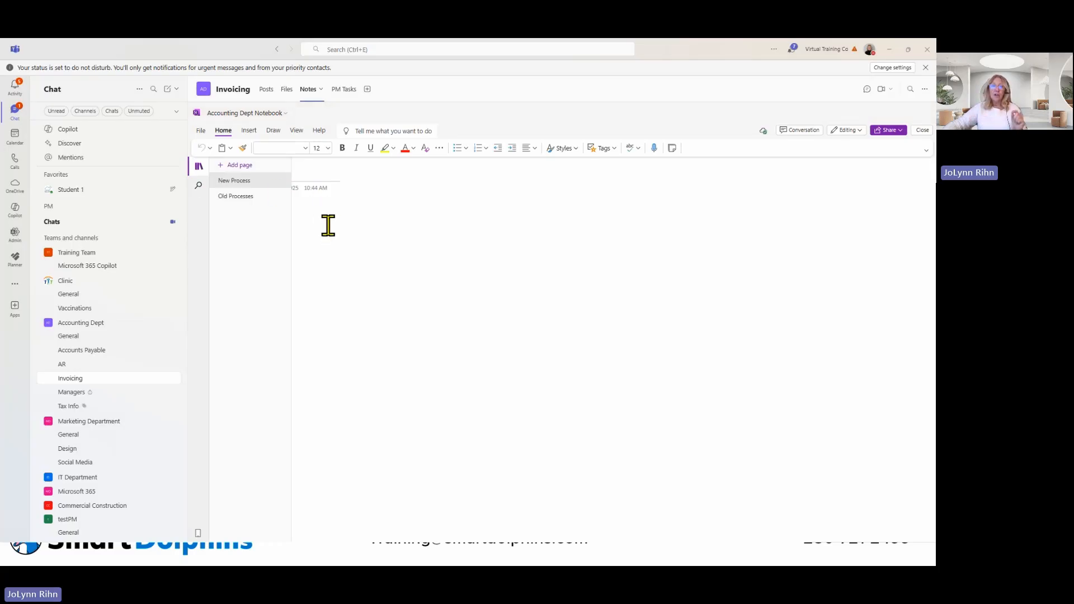
{"action": "left_click", "coordinate": [199, 169]}
{"action": "left_click", "coordinate": [199, 167]}
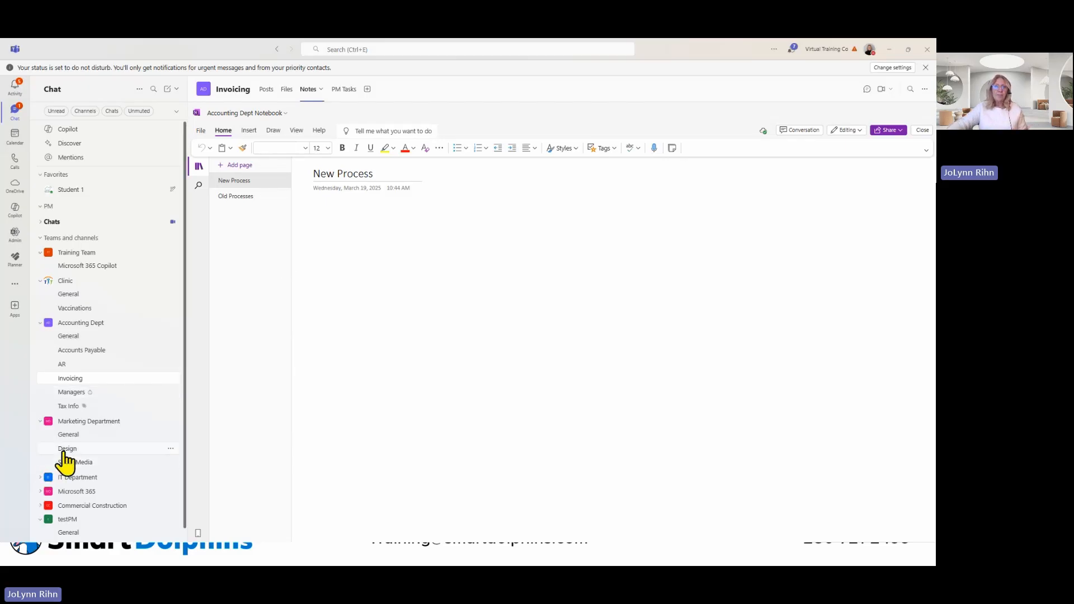
Look through the Marketing Department's Design and Social Media channels and view the Social Media notes with their page list.
{"action": "left_click", "coordinate": [105, 451]}
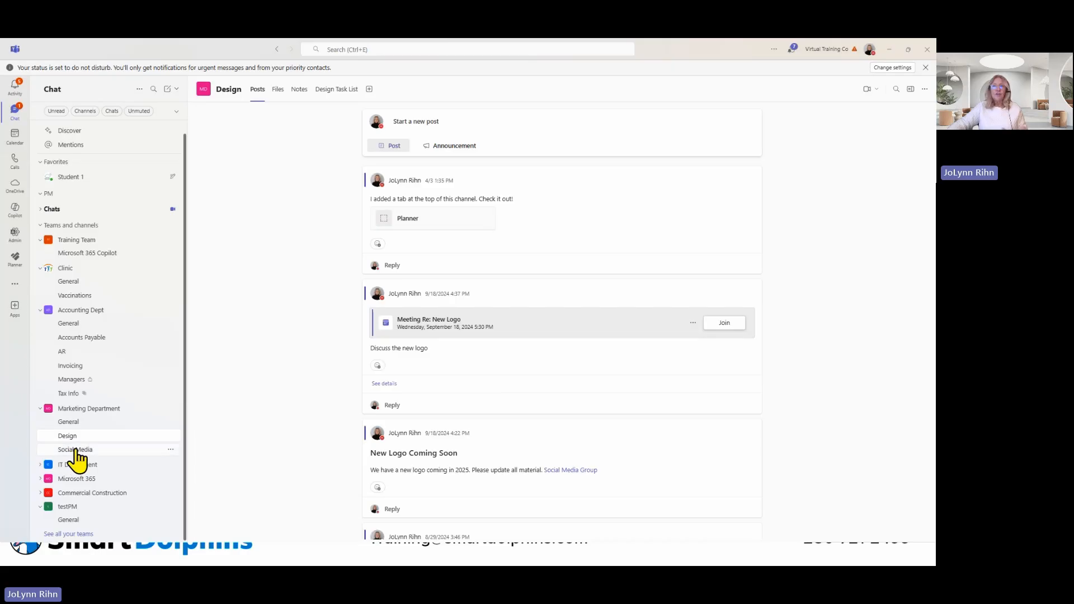
{"action": "left_click", "coordinate": [77, 451]}
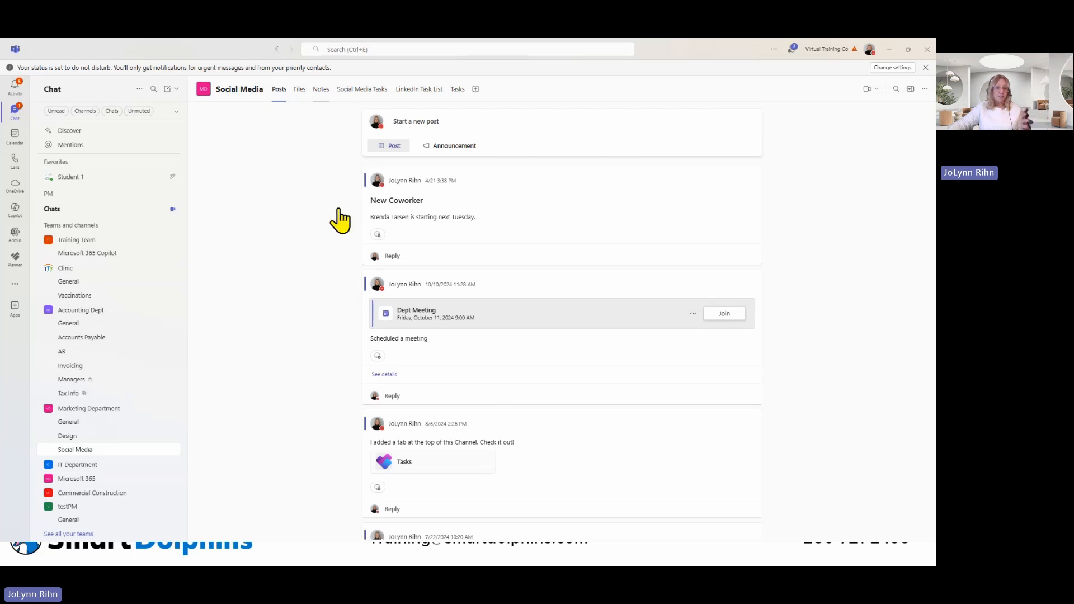
{"action": "left_click", "coordinate": [321, 89]}
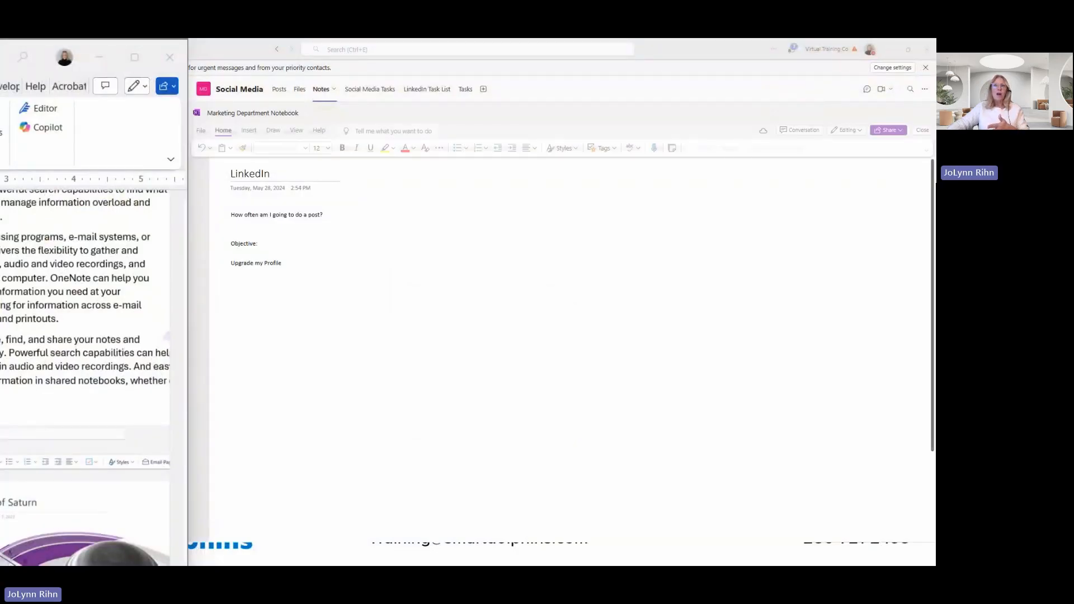
{"action": "left_click_drag", "start_coordinate": [1, 49], "coordinate": [0, 85]}
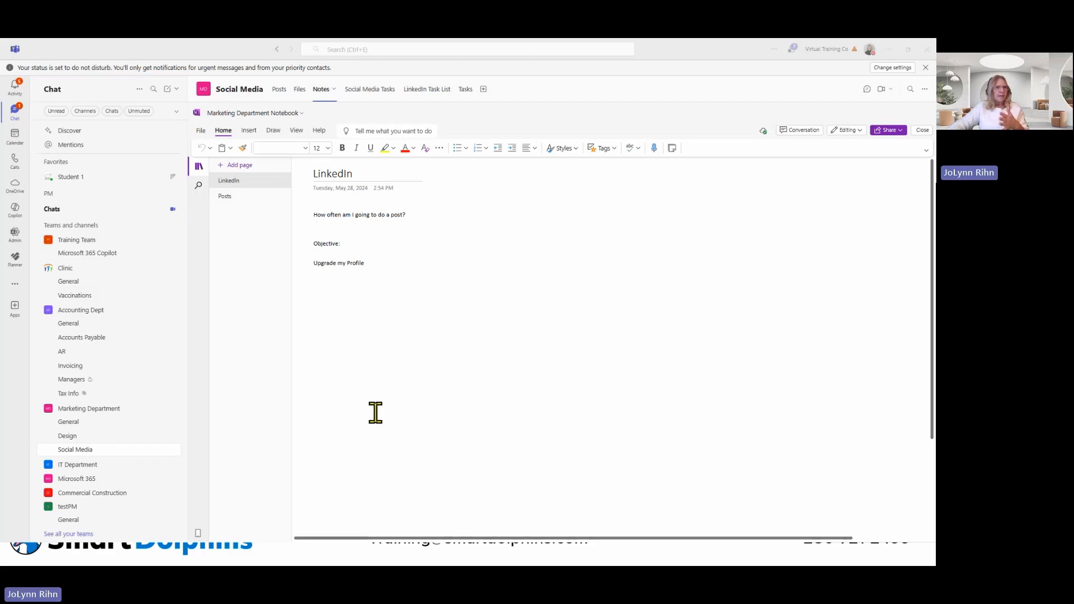
Add a OneNote tab to the Accounting Dept team's private Managers channel with a new notebook named "Acctounting Mgrs notes".
{"action": "left_click", "coordinate": [87, 383]}
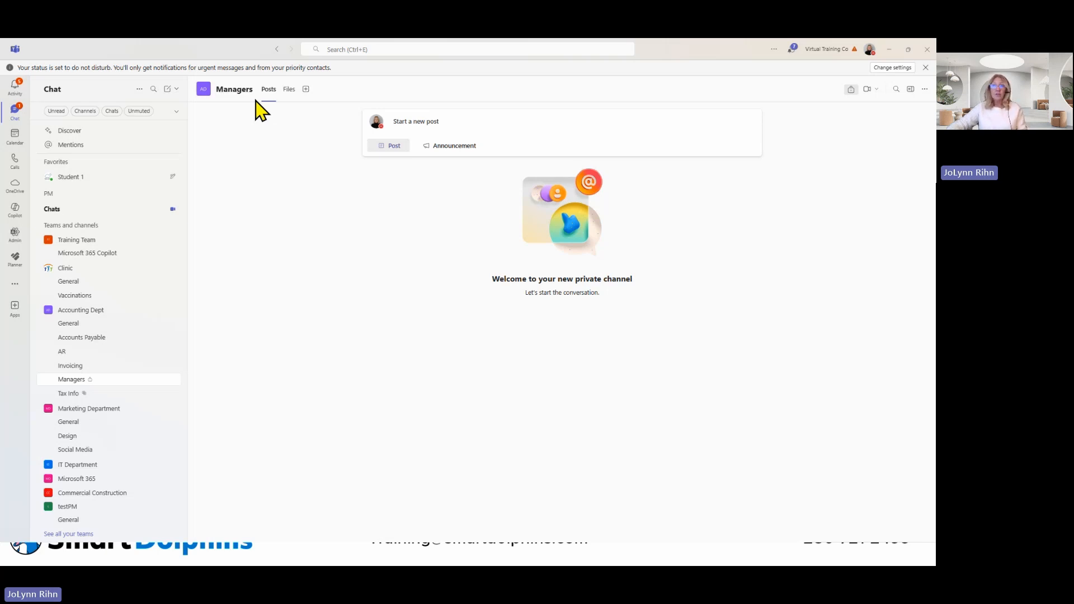
{"action": "left_click", "coordinate": [305, 89]}
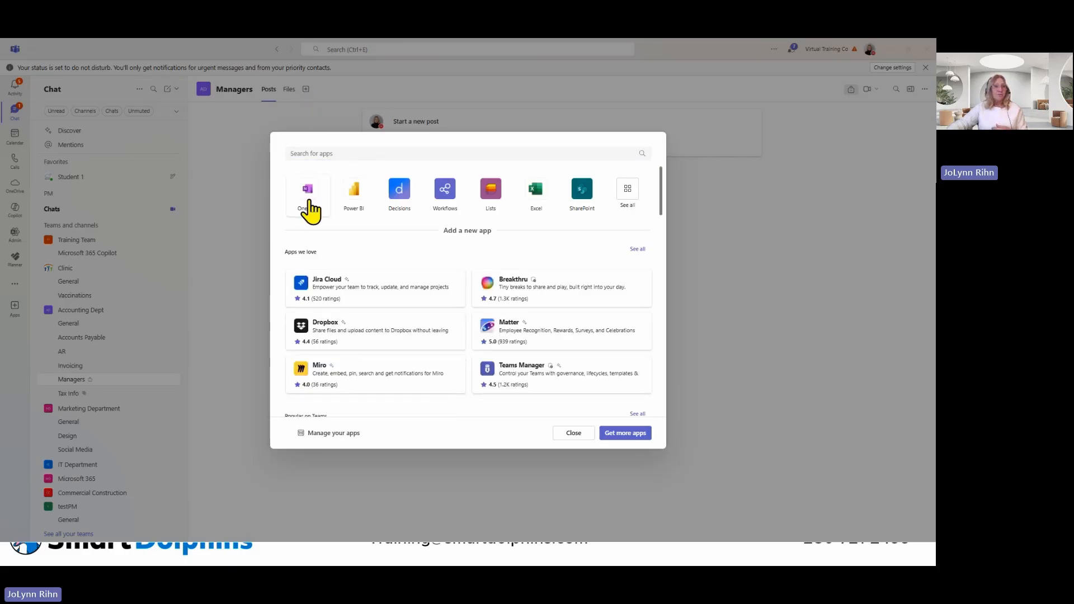
{"action": "left_click", "coordinate": [578, 433]}
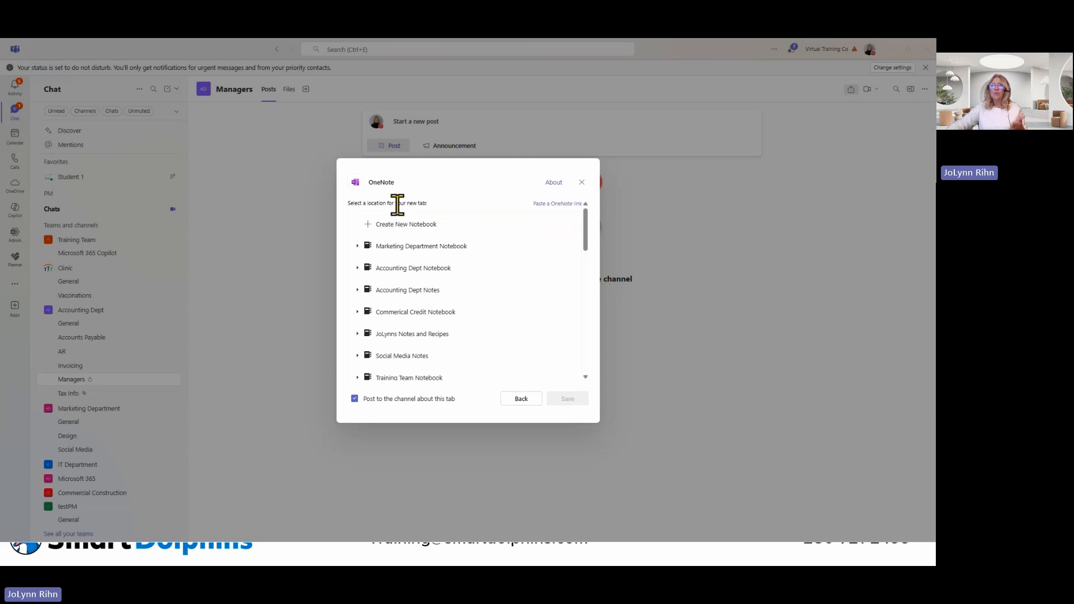
{"action": "left_click", "coordinate": [398, 225]}
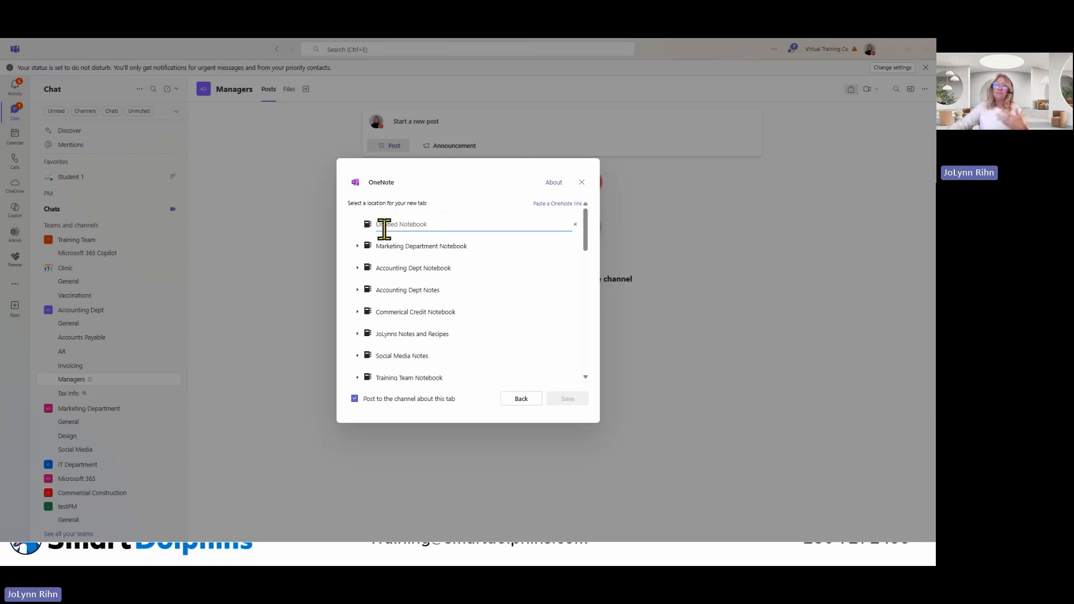
{"action": "type", "text": "Ac"}
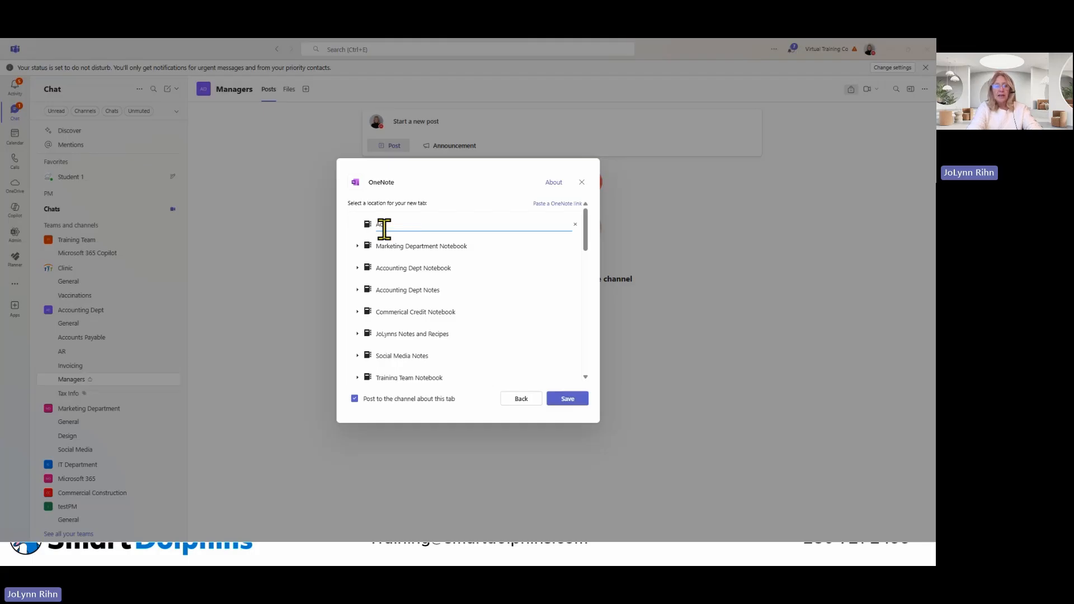
{"action": "type", "text": "counting Mgrs"}
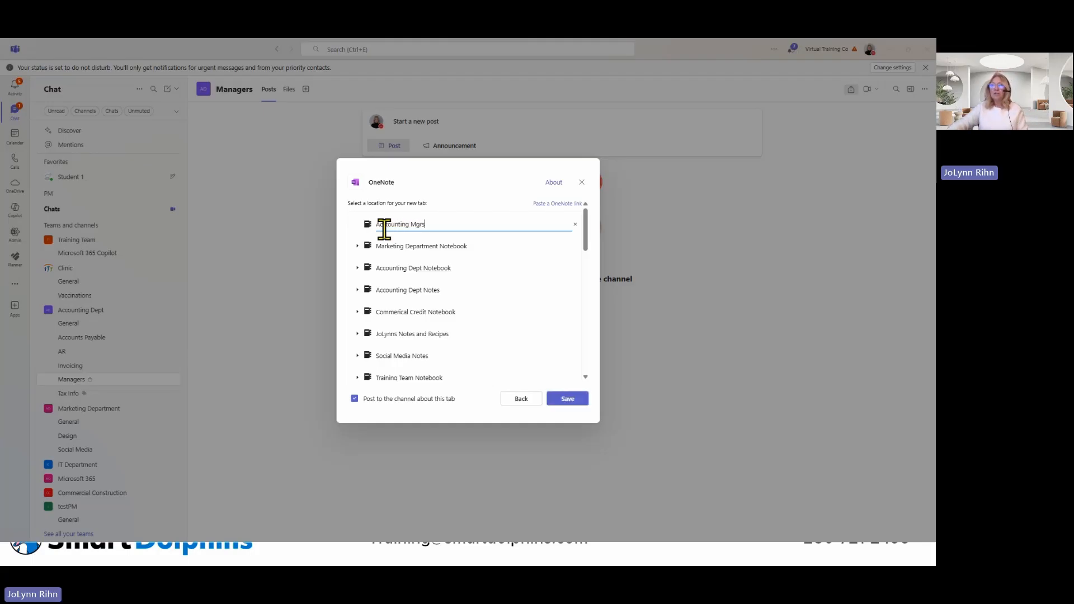
{"action": "type", "text": " notes"}
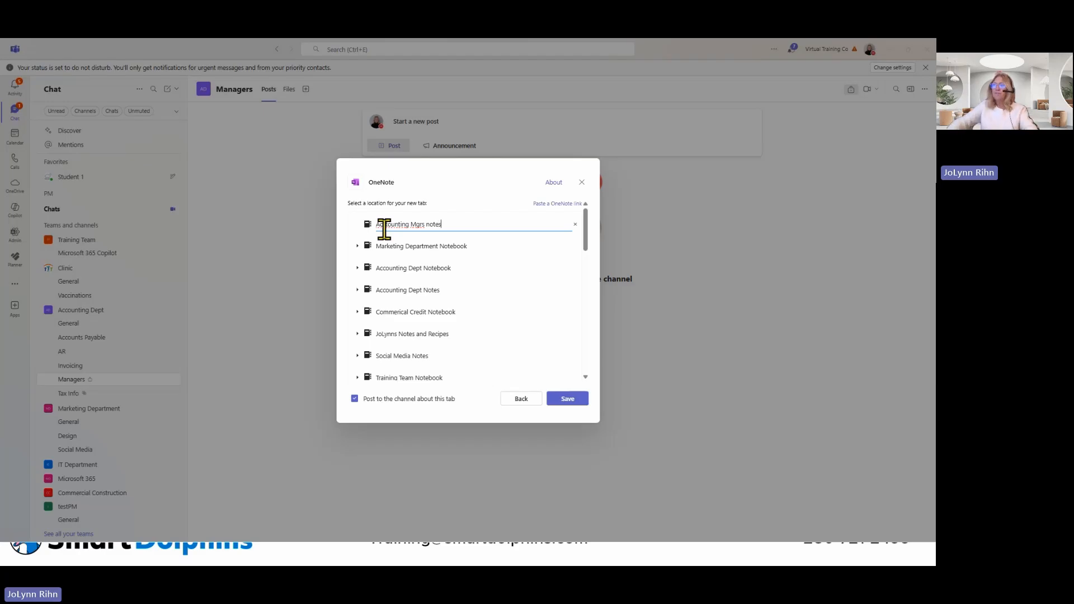
{"action": "left_click", "coordinate": [567, 398]}
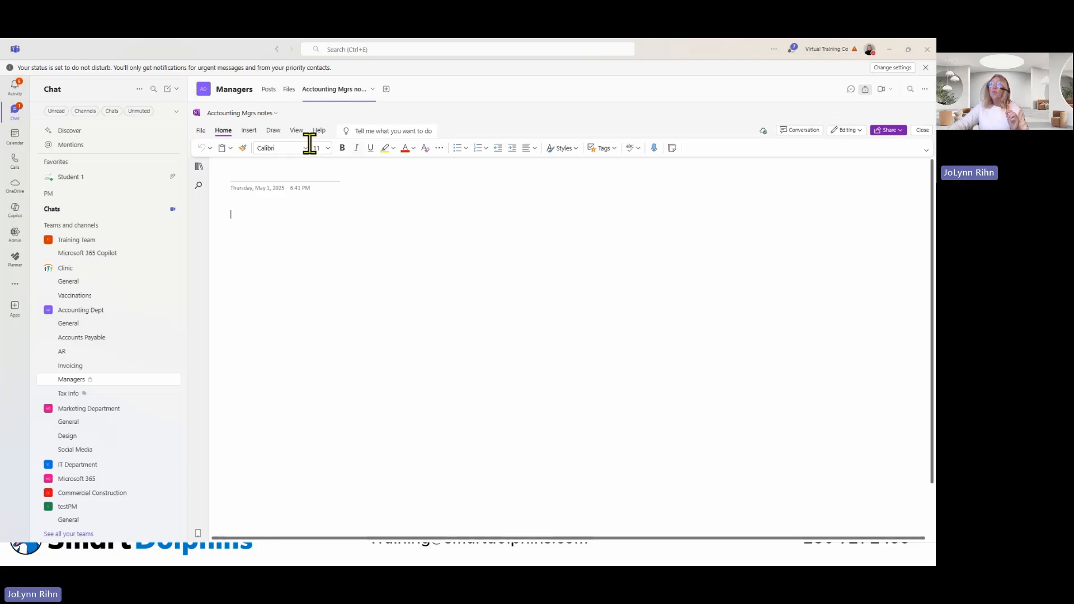
Review the available note tags and the file insertion options for the new managers notebook page.
{"action": "left_click", "coordinate": [614, 150]}
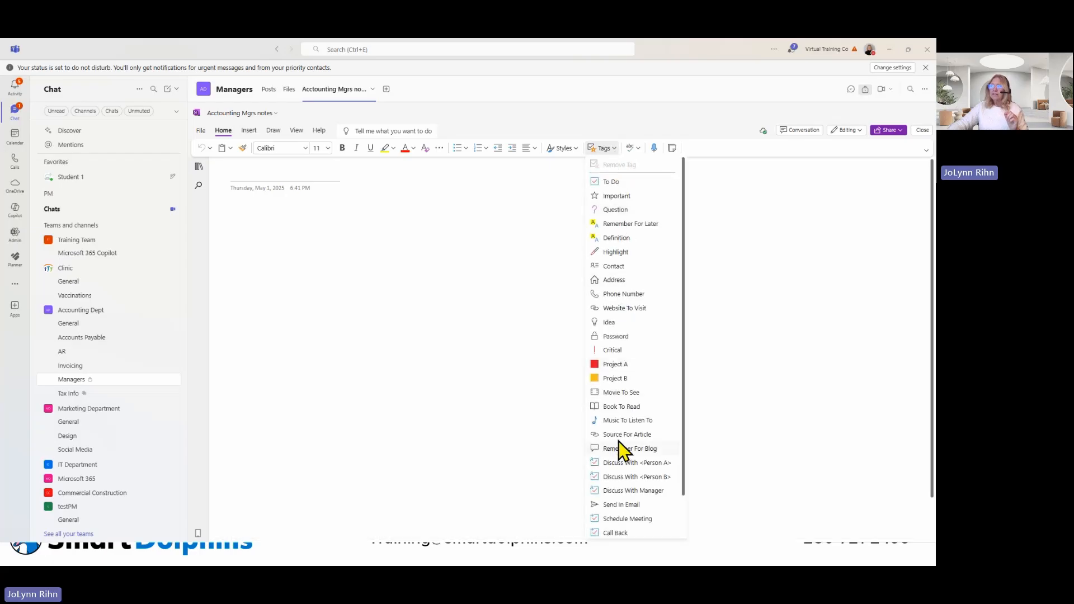
{"action": "left_click", "coordinate": [463, 225]}
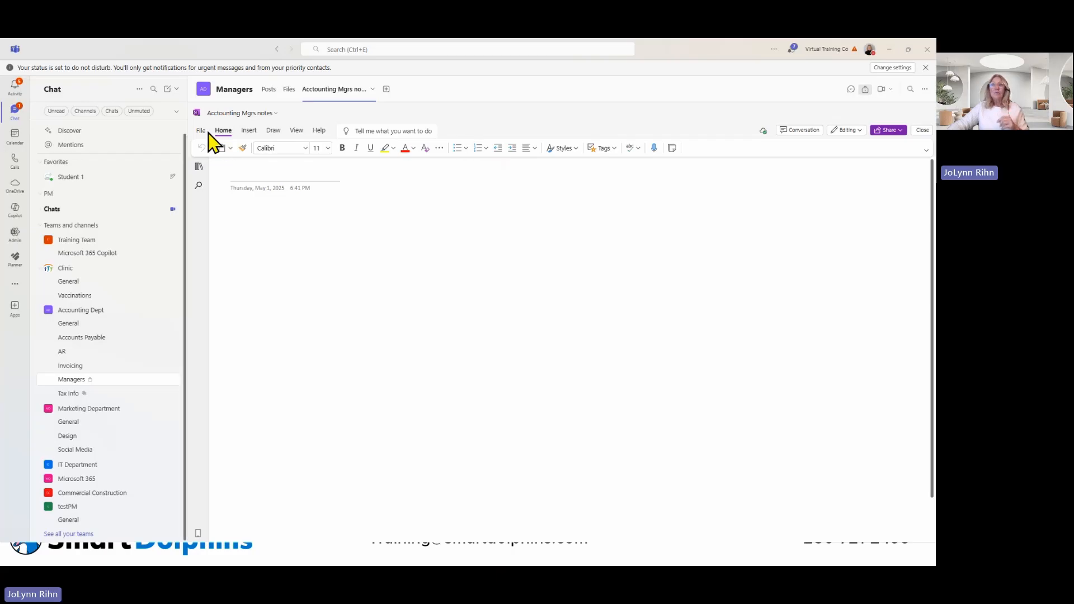
{"action": "left_click", "coordinate": [244, 133]}
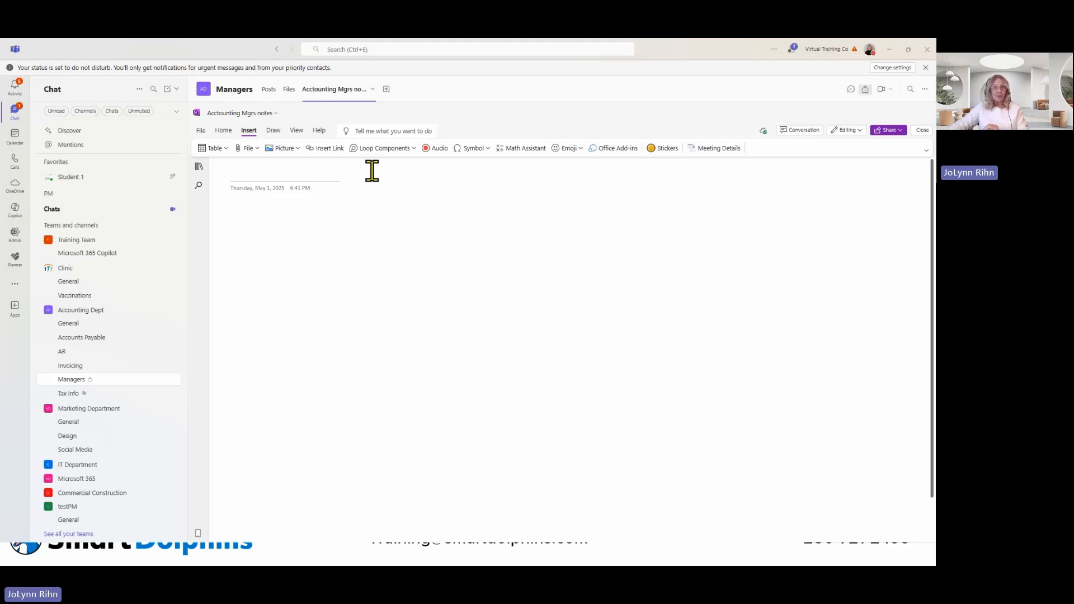
{"action": "left_click", "coordinate": [246, 151]}
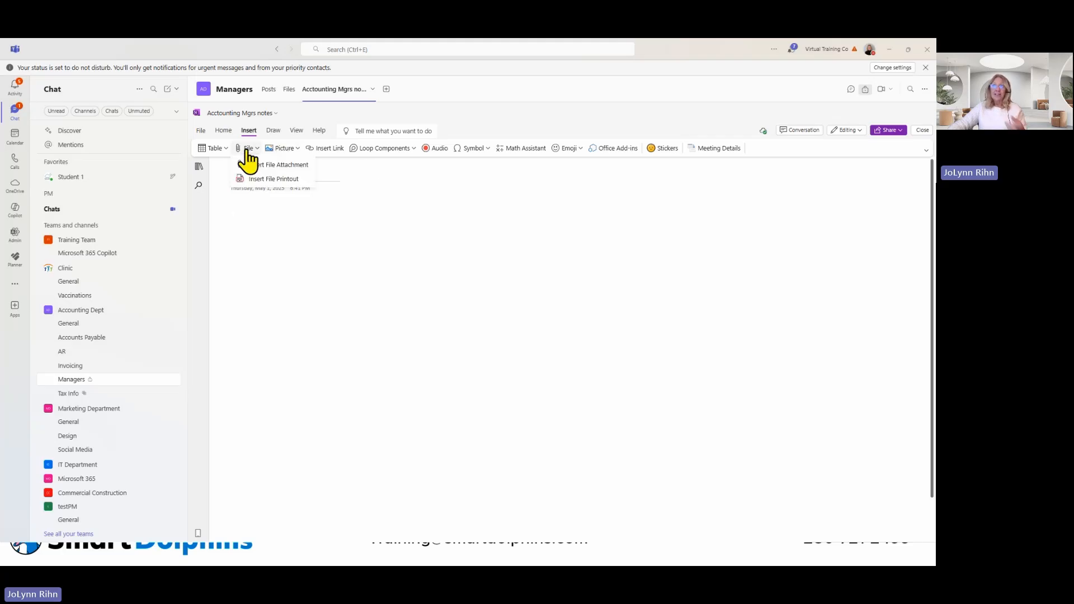
{"action": "left_click", "coordinate": [392, 207]}
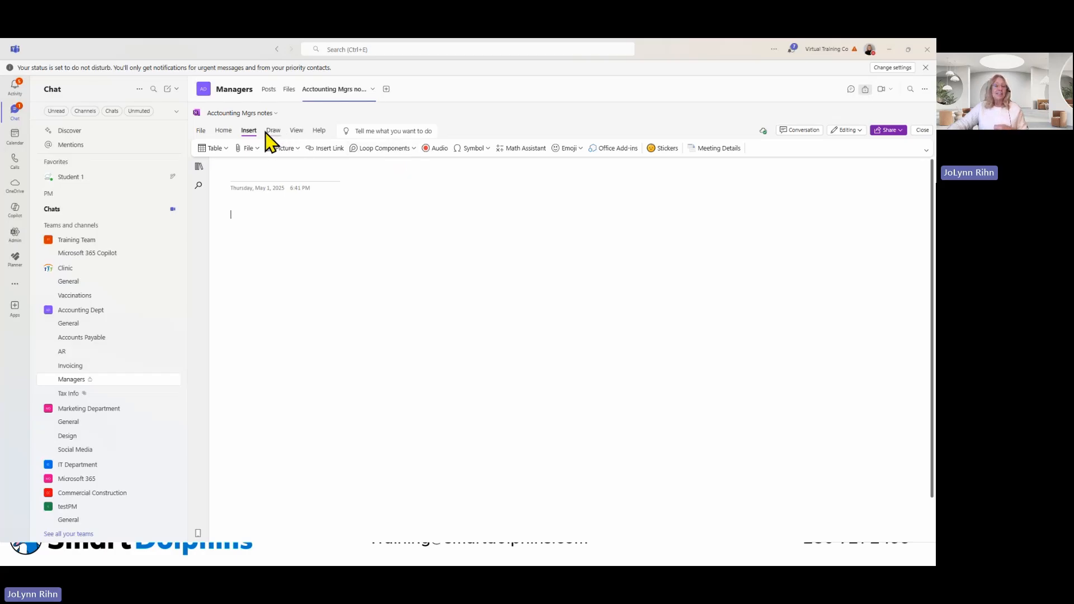
Apply the widest-spaced rule lines to the blank page of the managers notebook.
{"action": "left_click", "coordinate": [294, 132]}
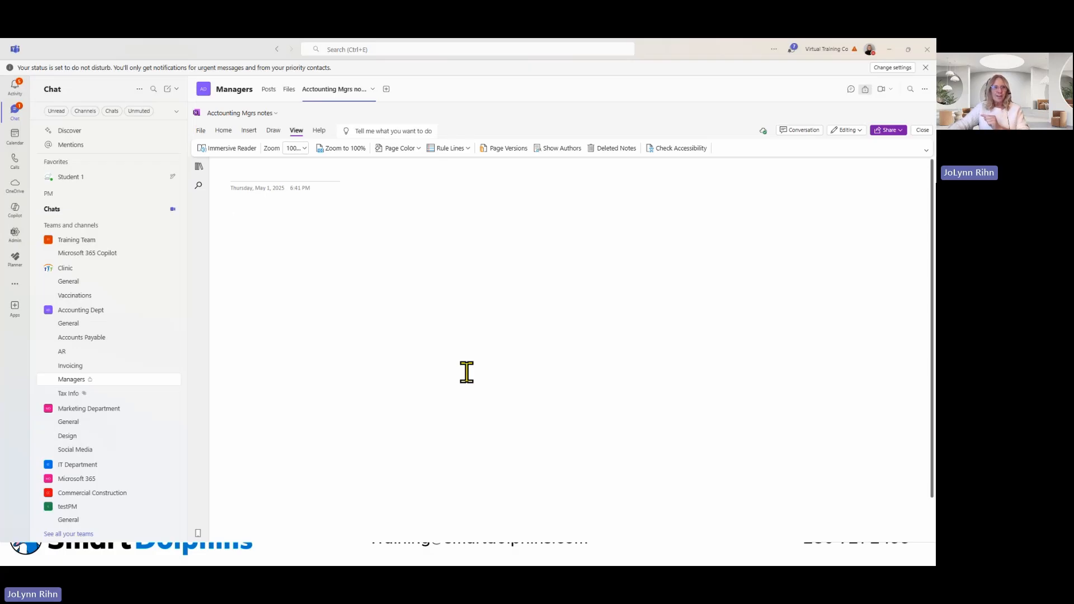
{"action": "left_click", "coordinate": [462, 157]}
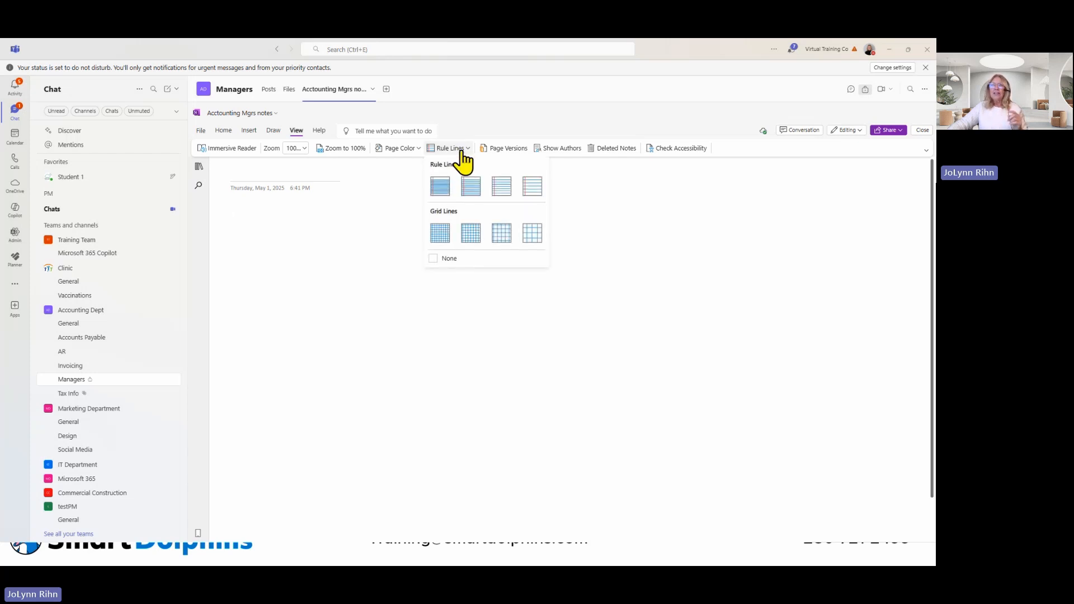
{"action": "left_click", "coordinate": [533, 186]}
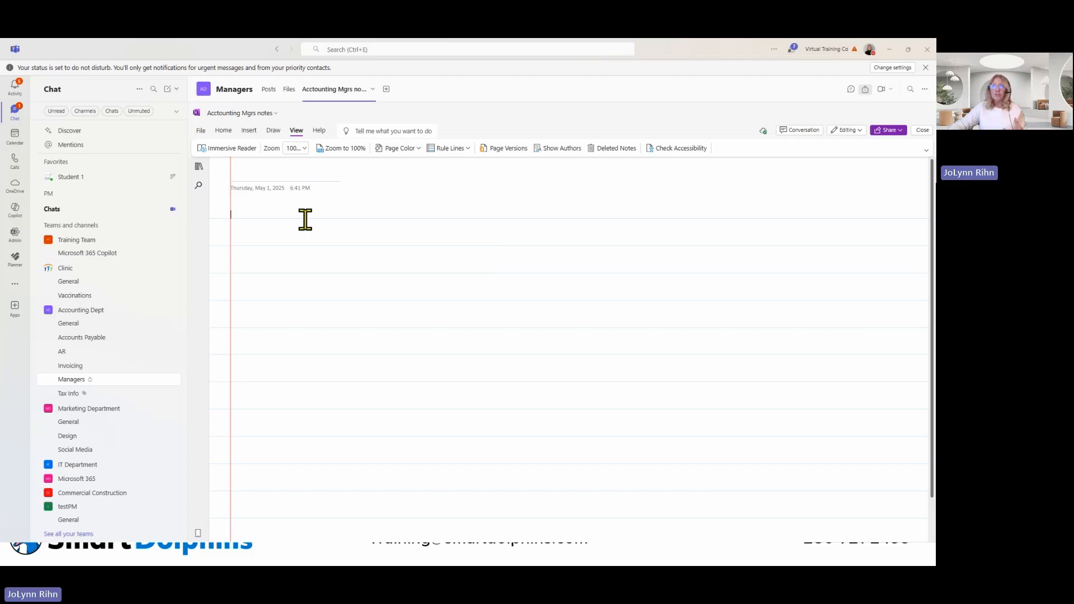
Handwrite a short name in black ink near the top of the ruled page and return to text selection mode.
{"action": "left_click", "coordinate": [273, 132]}
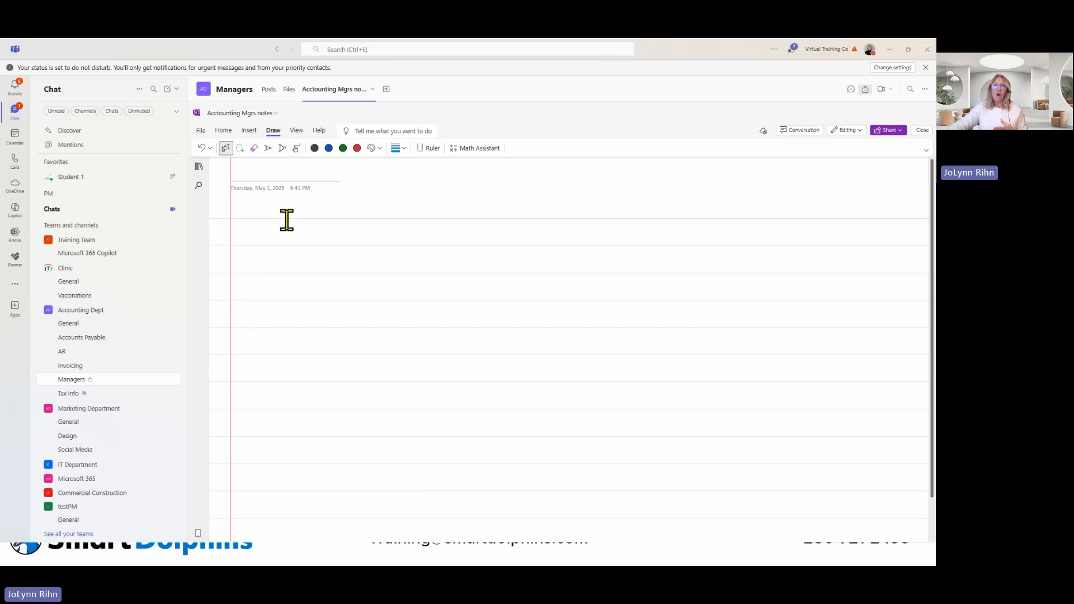
{"action": "left_click", "coordinate": [314, 148]}
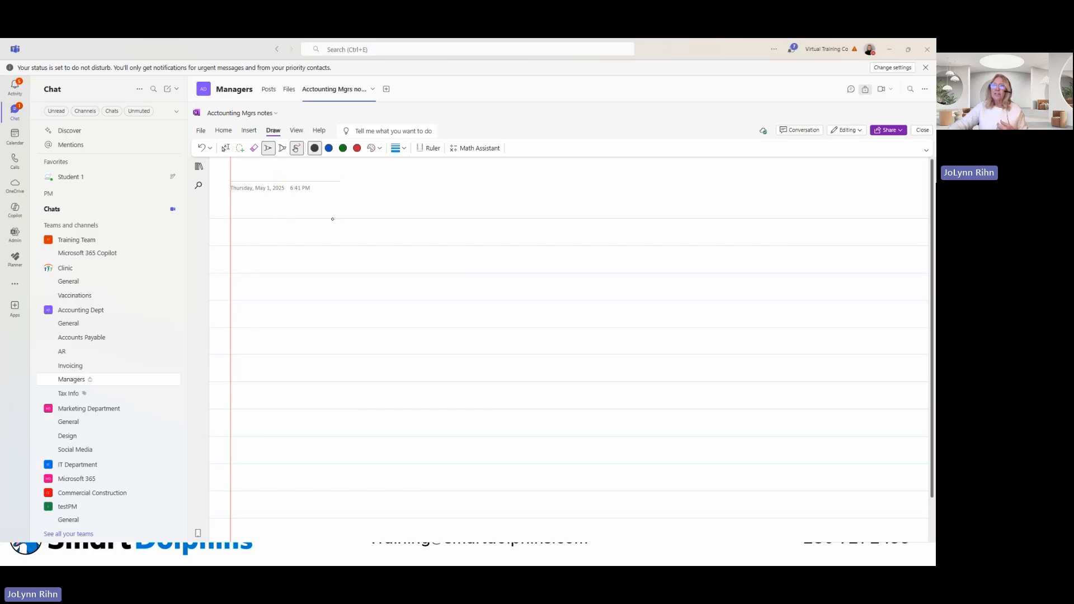
{"action": "mouse_move", "coordinate": [328, 214]}
{"action": "left_mouse_down"}
{"action": "mouse_move", "coordinate": [334, 197]}
{"action": "mouse_move", "coordinate": [339, 244]}
{"action": "mouse_move", "coordinate": [346, 216]}
{"action": "mouse_move", "coordinate": [365, 211]}
{"action": "mouse_move", "coordinate": [348, 208]}
{"action": "left_mouse_up"}
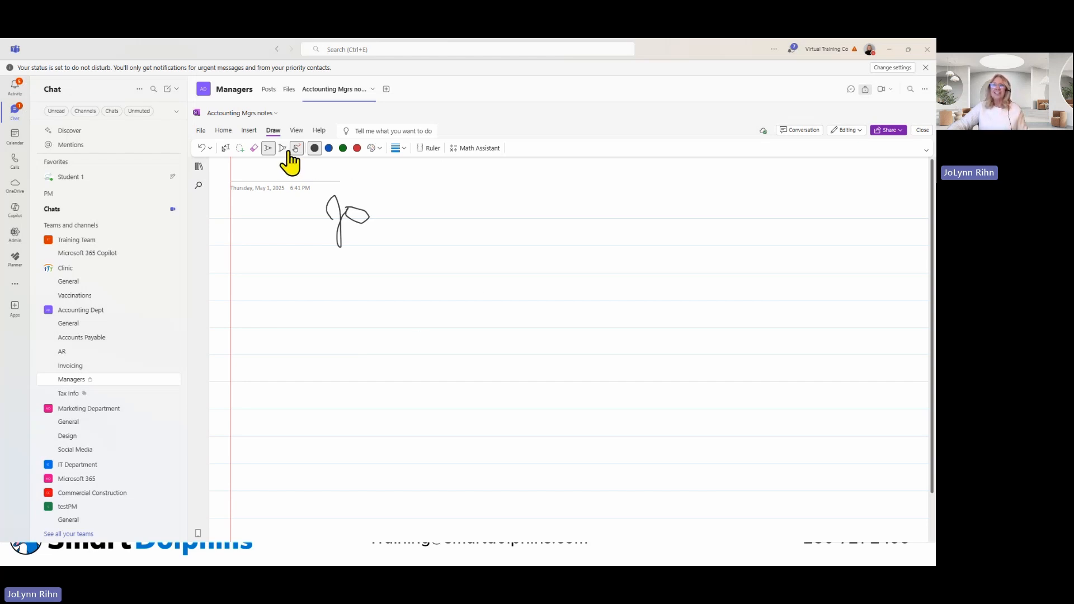
{"action": "left_click", "coordinate": [225, 149]}
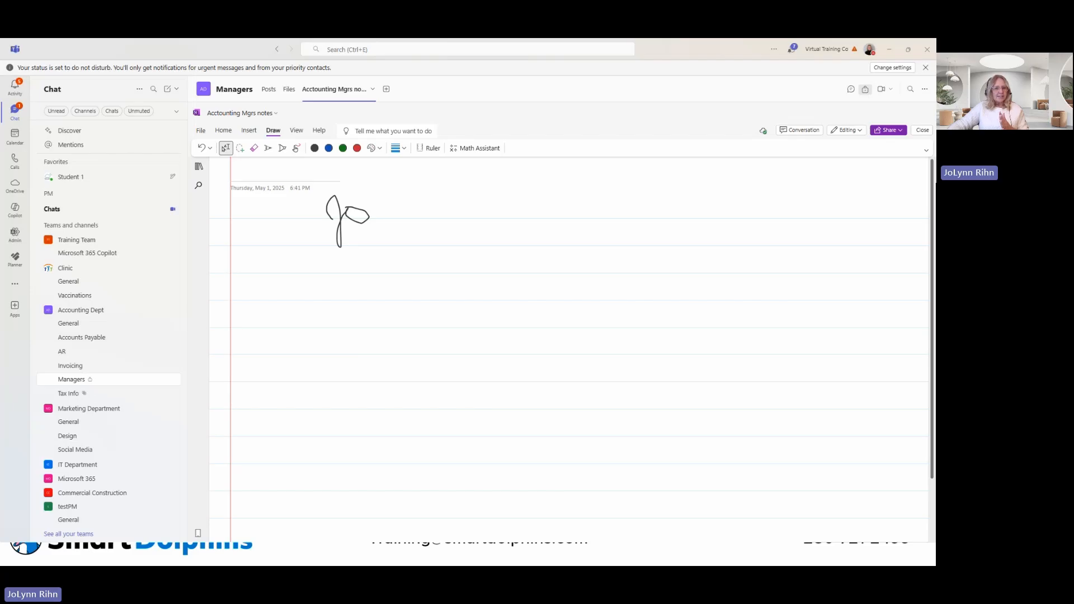
Switch to the OneNote desktop app and give the "training with sales staff" page a light blue page color.
{"action": "key", "text": "alt+Tab"}
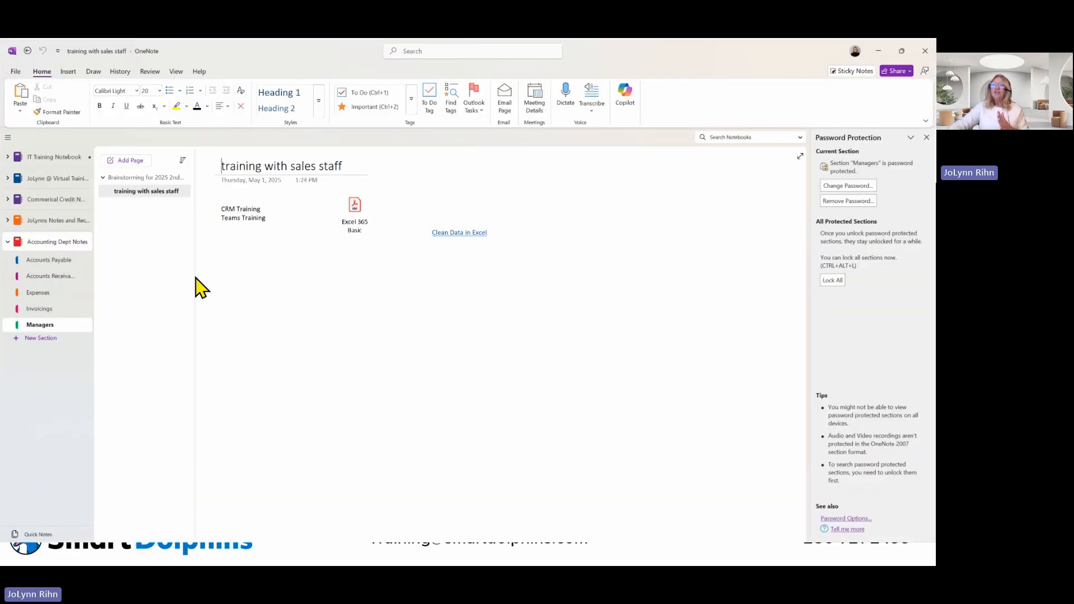
{"action": "left_click", "coordinate": [262, 267]}
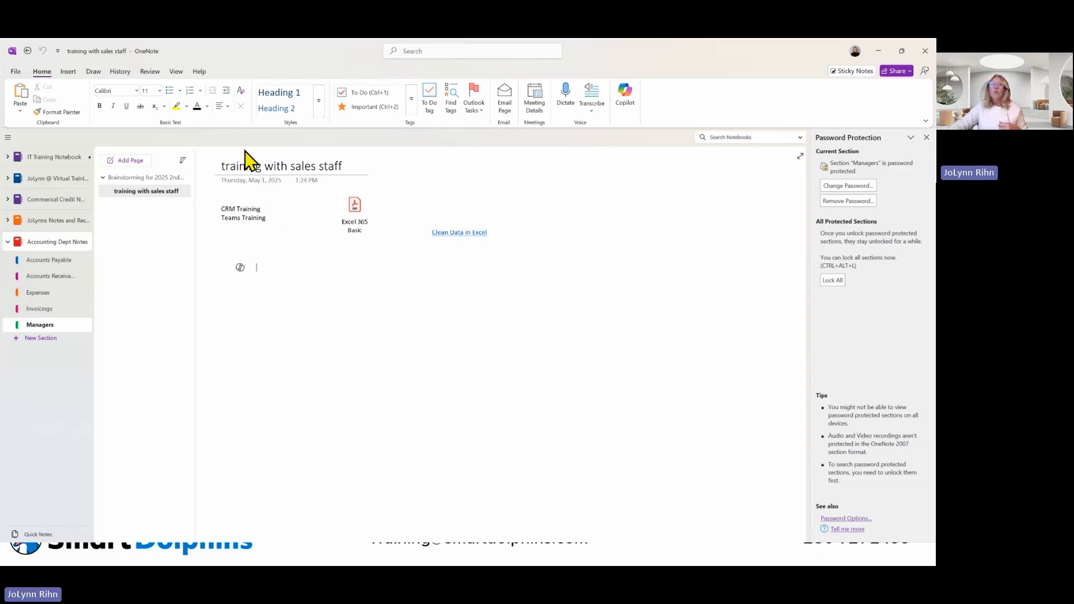
{"action": "left_click", "coordinate": [175, 71]}
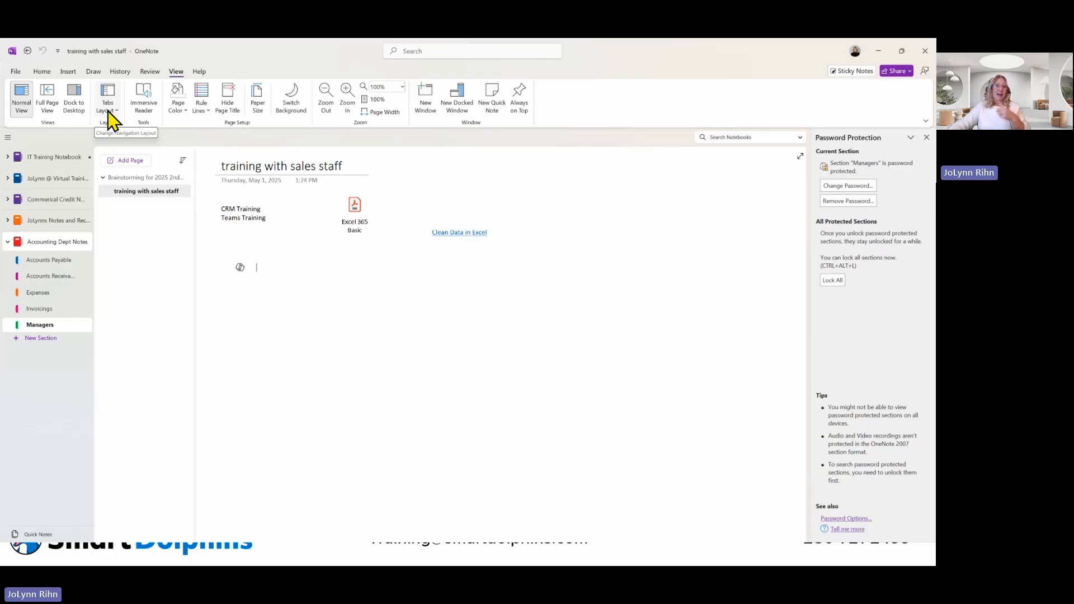
{"action": "left_click", "coordinate": [181, 114]}
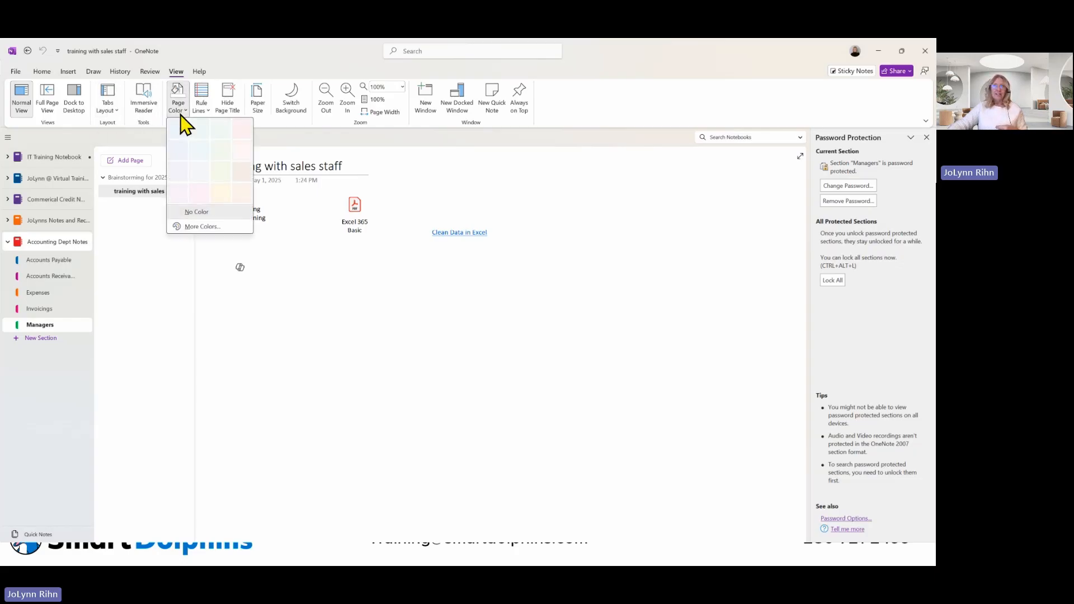
{"action": "left_click", "coordinate": [196, 132]}
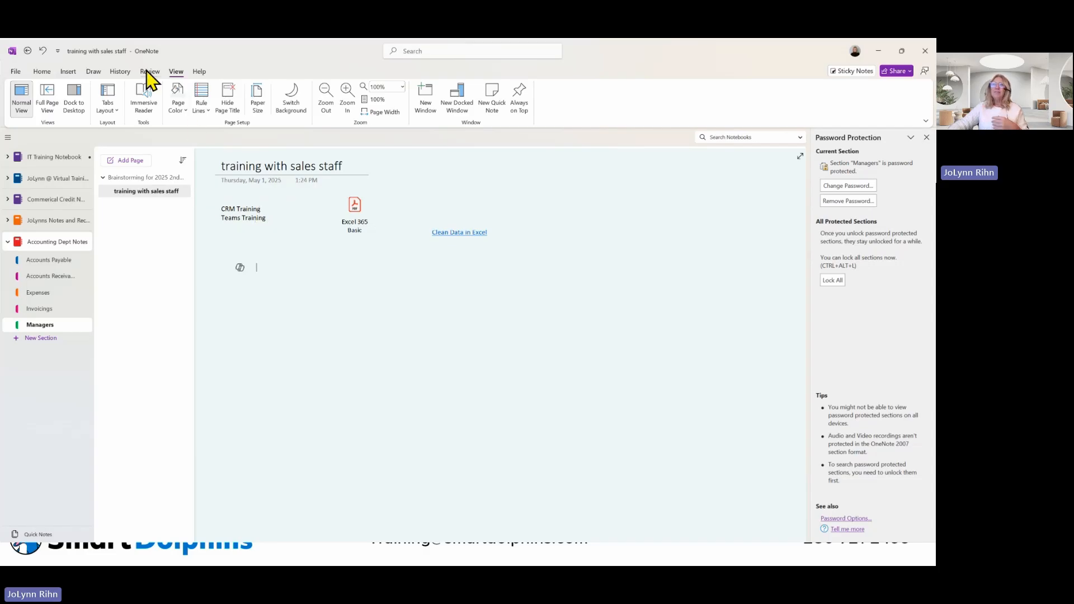
Browse the page templates and add a page to the Managers section from the academic Lecture Notes and Study Questions template.
{"action": "left_click", "coordinate": [68, 75]}
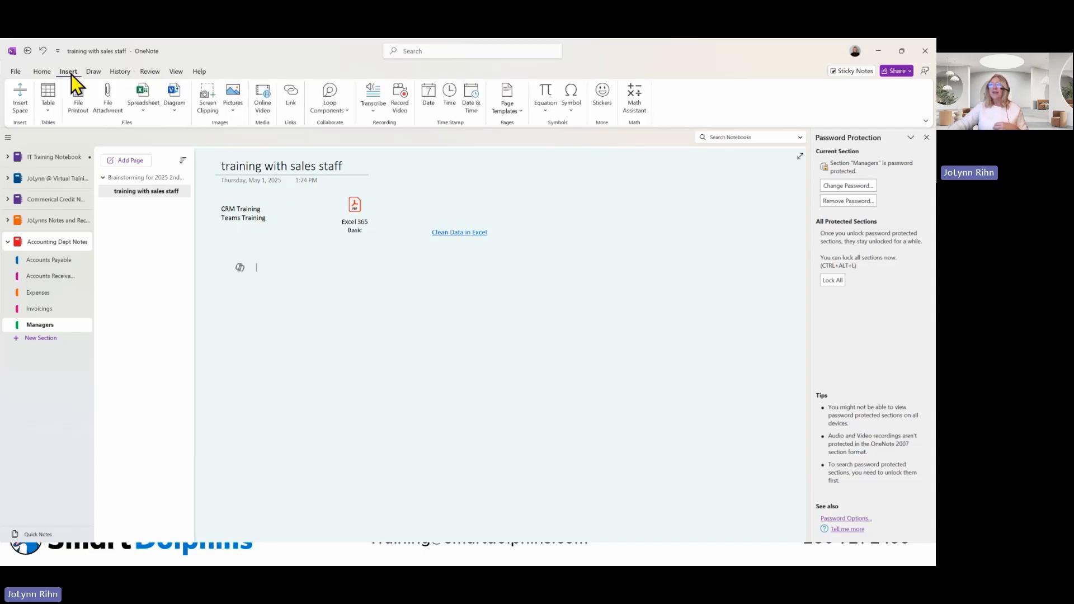
{"action": "left_click", "coordinate": [510, 102]}
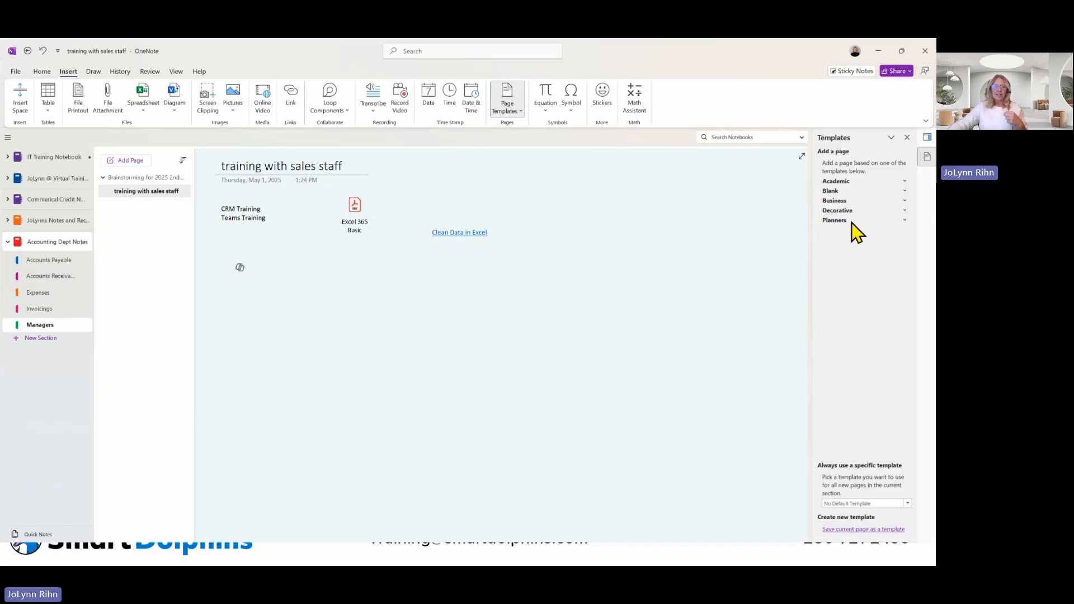
{"action": "left_click", "coordinate": [845, 183]}
{"action": "left_click", "coordinate": [833, 256]}
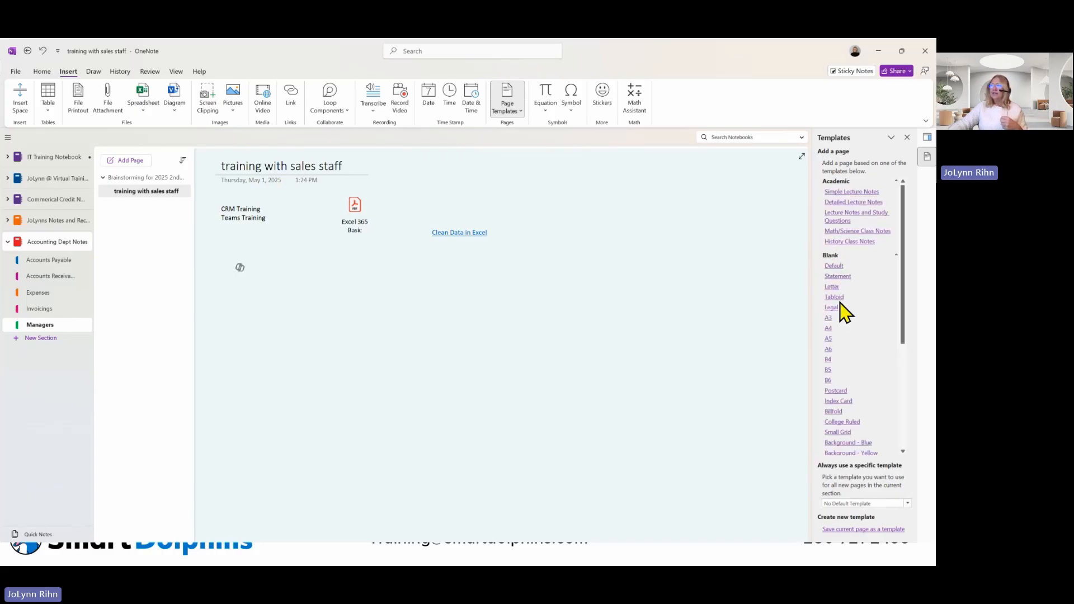
{"action": "scroll", "coordinate": [842, 434], "scroll_direction": "down", "scroll_amount": 2}
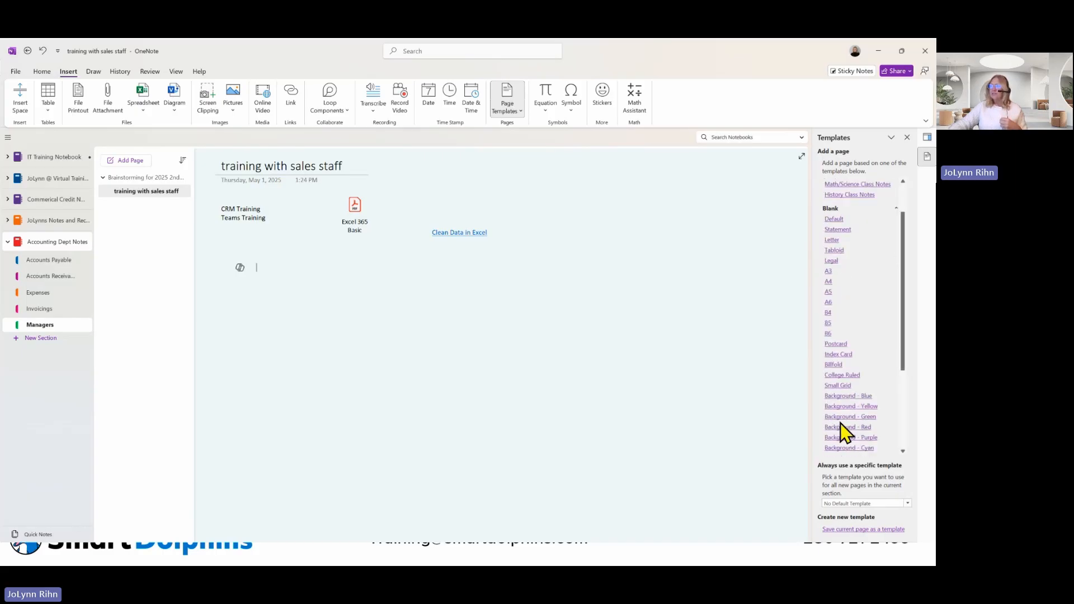
{"action": "left_click", "coordinate": [836, 209]}
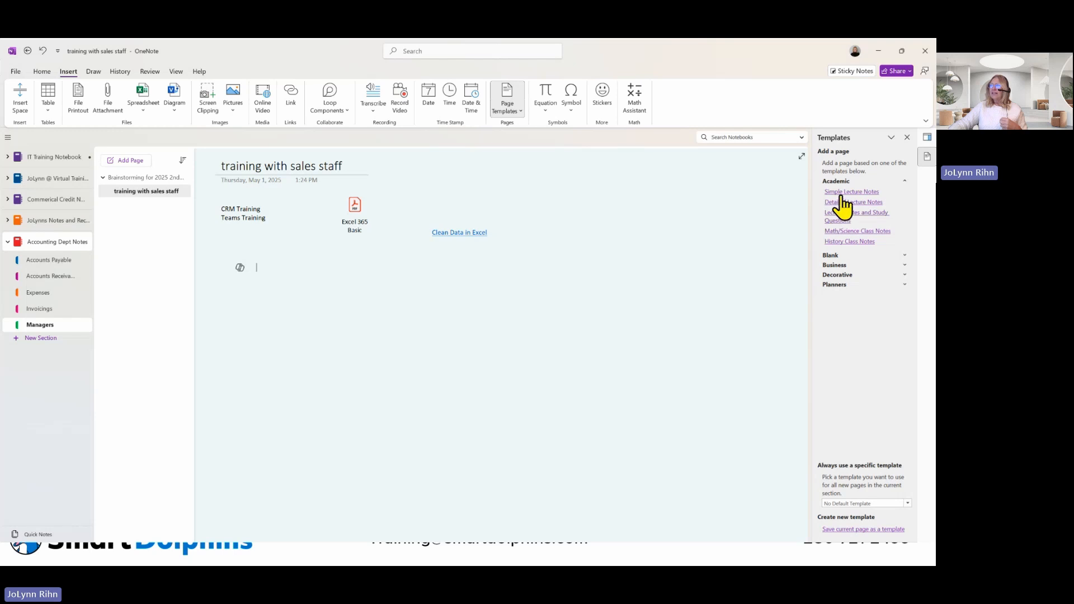
{"action": "left_click", "coordinate": [841, 221]}
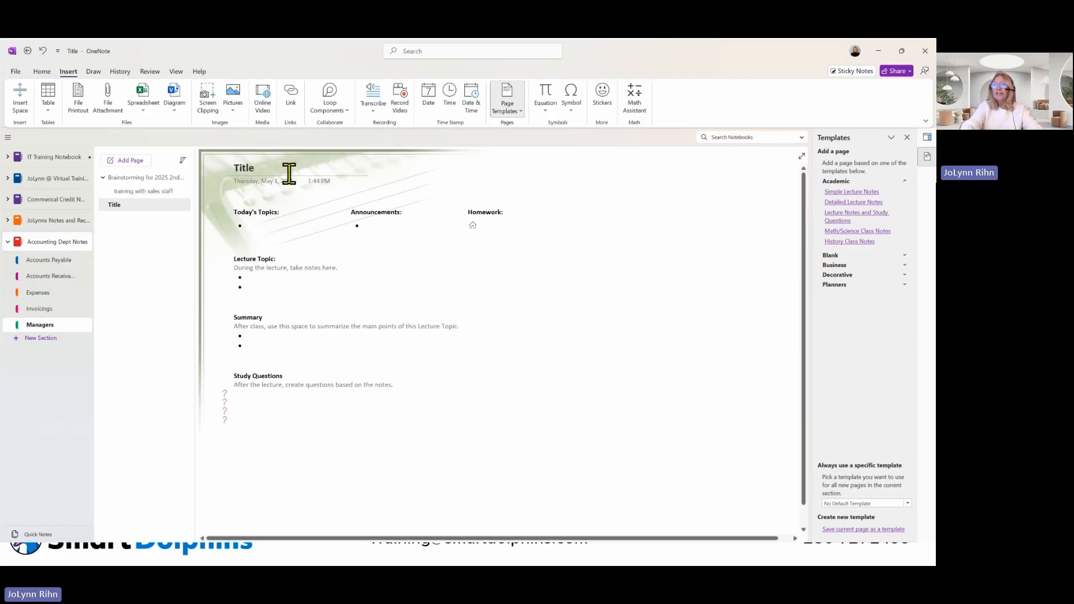
Replace the new lecture notes page's placeholder title with "Training for Teams".
{"action": "key", "text": "Delete"}
{"action": "key", "text": "Delete"}
{"action": "key", "text": "Delete"}
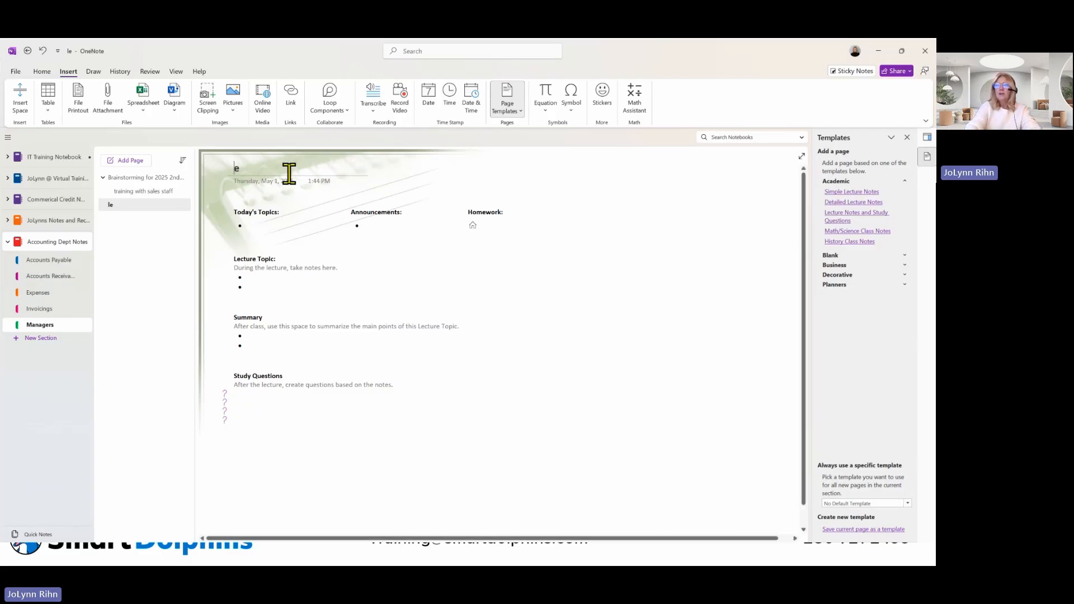
{"action": "key", "text": "Delete"}
{"action": "key", "text": "Delete"}
{"action": "type", "text": "Trainin"}
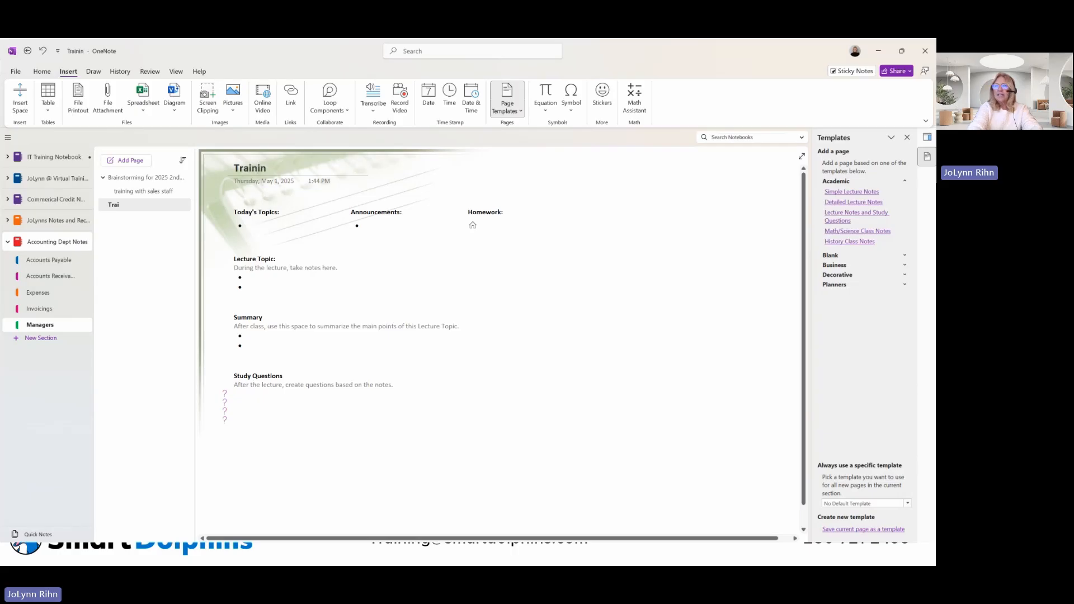
{"action": "type", "text": "g for TEam"}
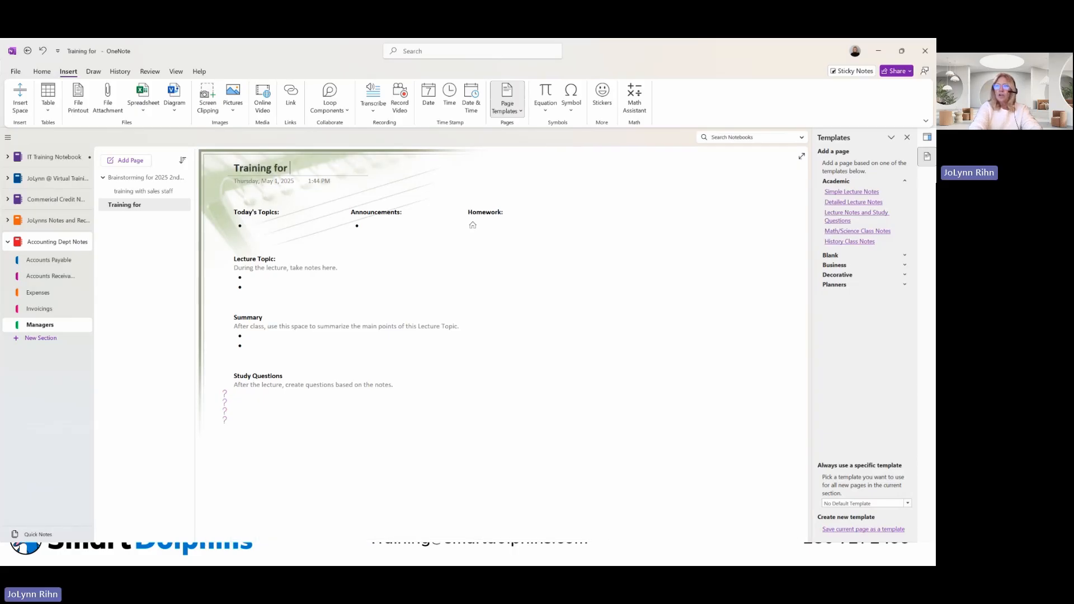
{"action": "key", "text": "BackSpace"}
{"action": "key", "text": "BackSpace"}
{"action": "key", "text": "BackSpace"}
{"action": "type", "text": "eams"}
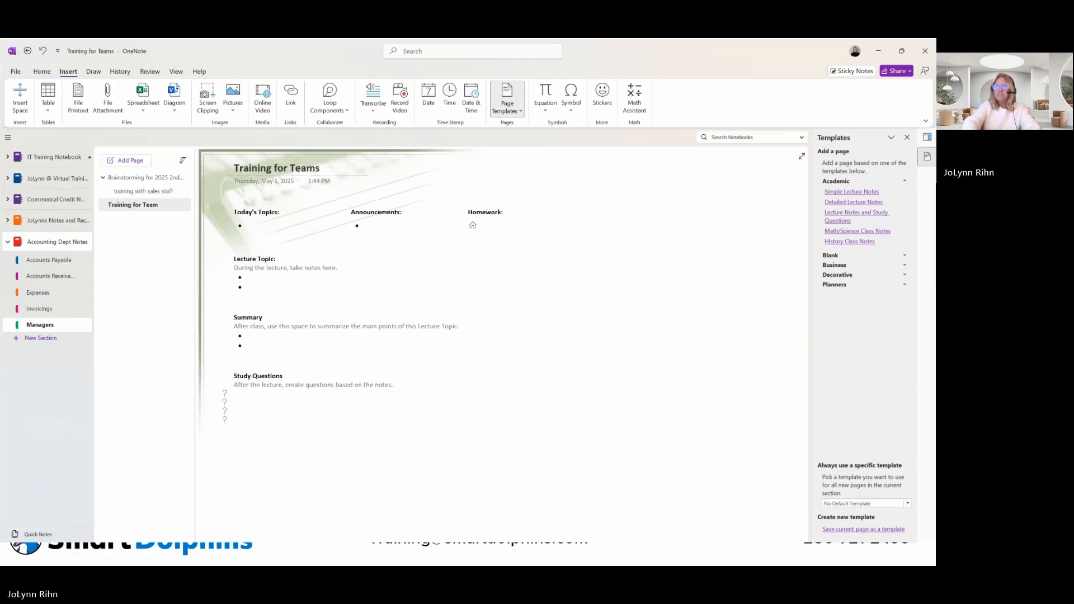
Complete the lecture notes page's title as "Training for Teams Details" and go through its Homework, Summary and Study Questions areas.
{"action": "type", "text": " Details"}
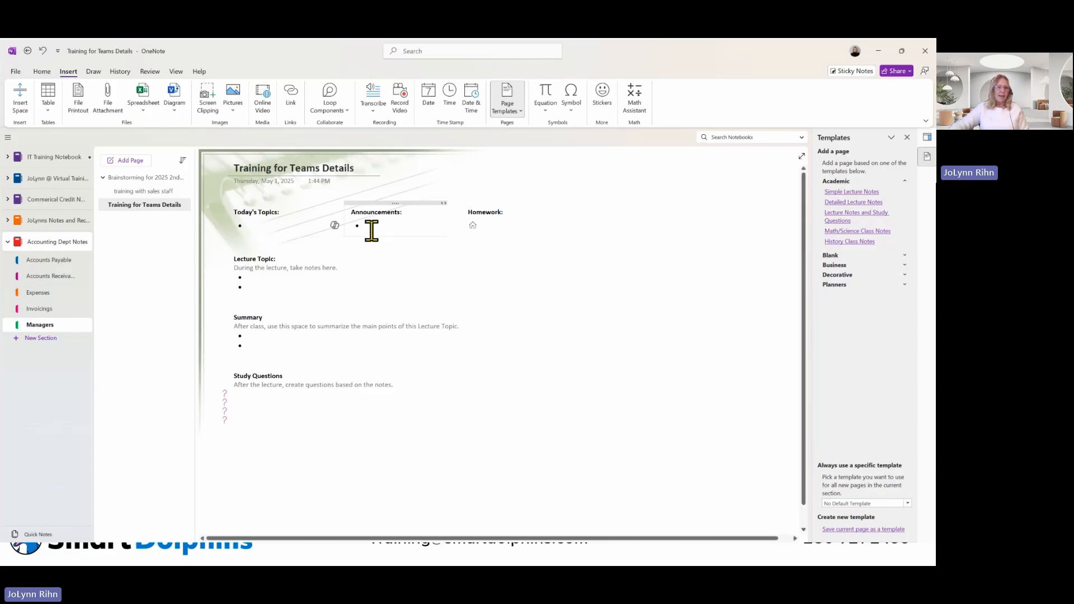
{"action": "left_click", "coordinate": [488, 226]}
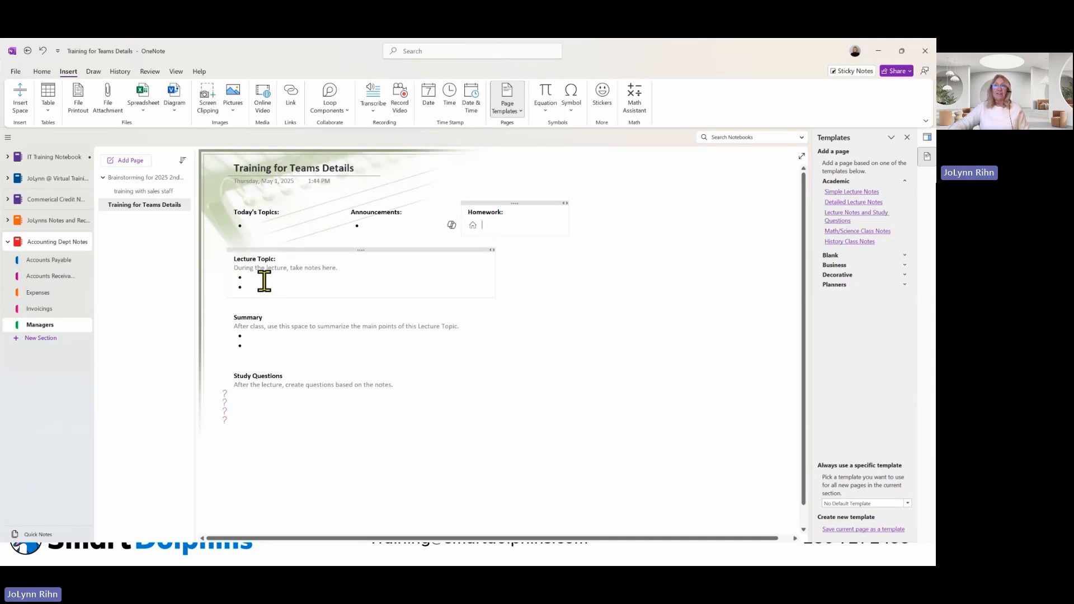
{"action": "left_click", "coordinate": [268, 338]}
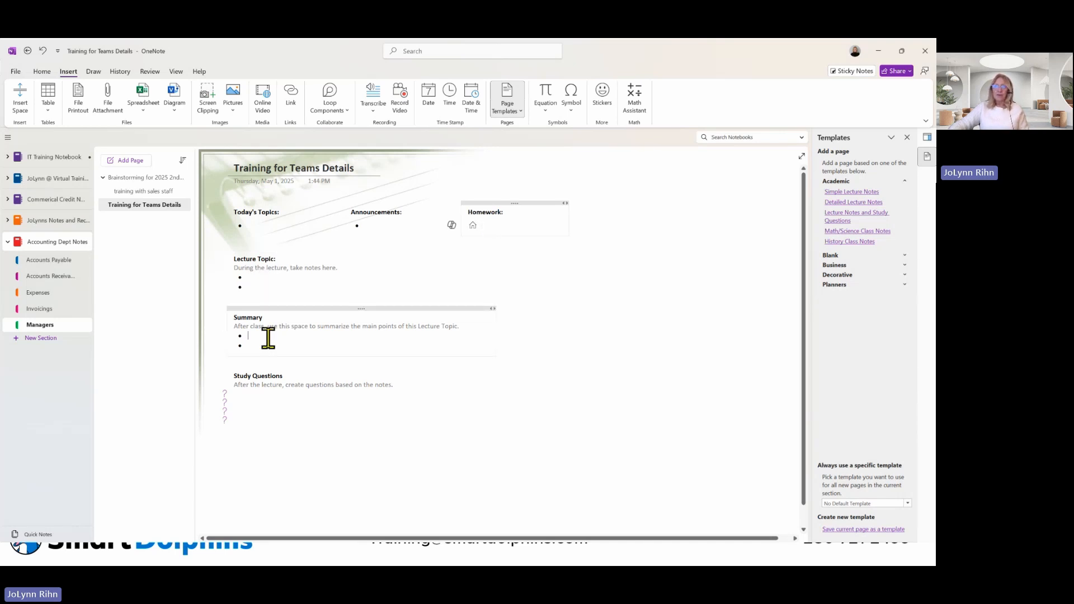
{"action": "left_click", "coordinate": [267, 395]}
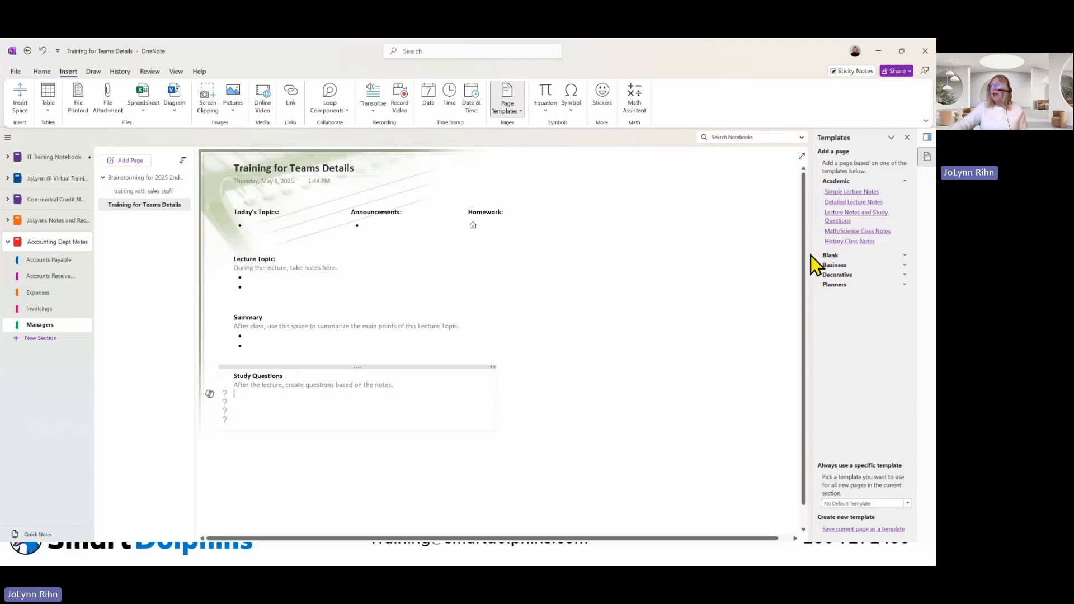
Add a page from the business Detailed Meeting Notes template, title it "Meeting Training" and review its layout.
{"action": "left_click", "coordinate": [839, 265]}
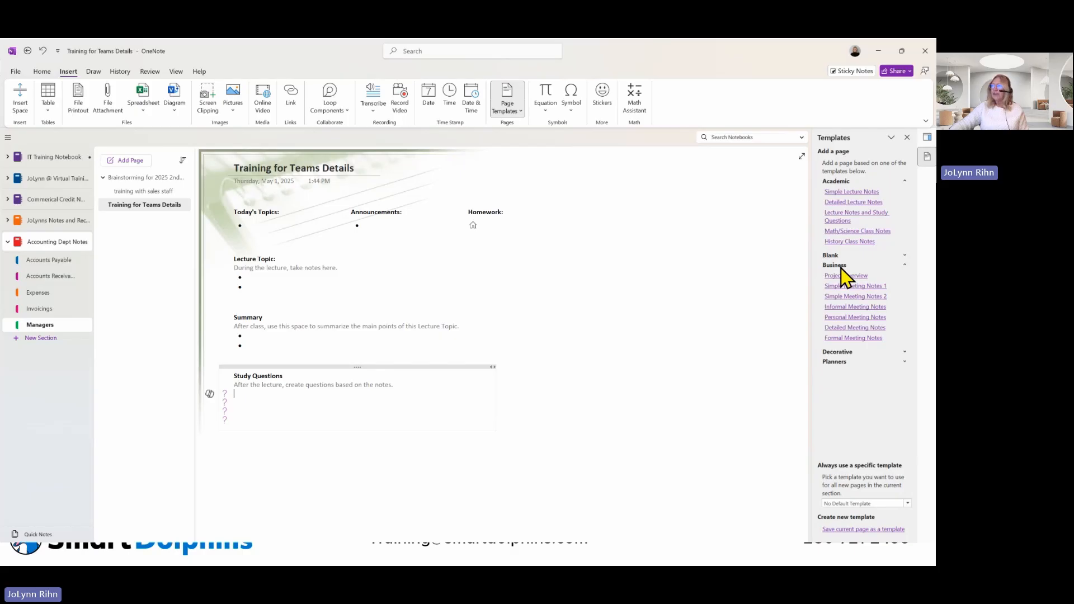
{"action": "left_click", "coordinate": [860, 329]}
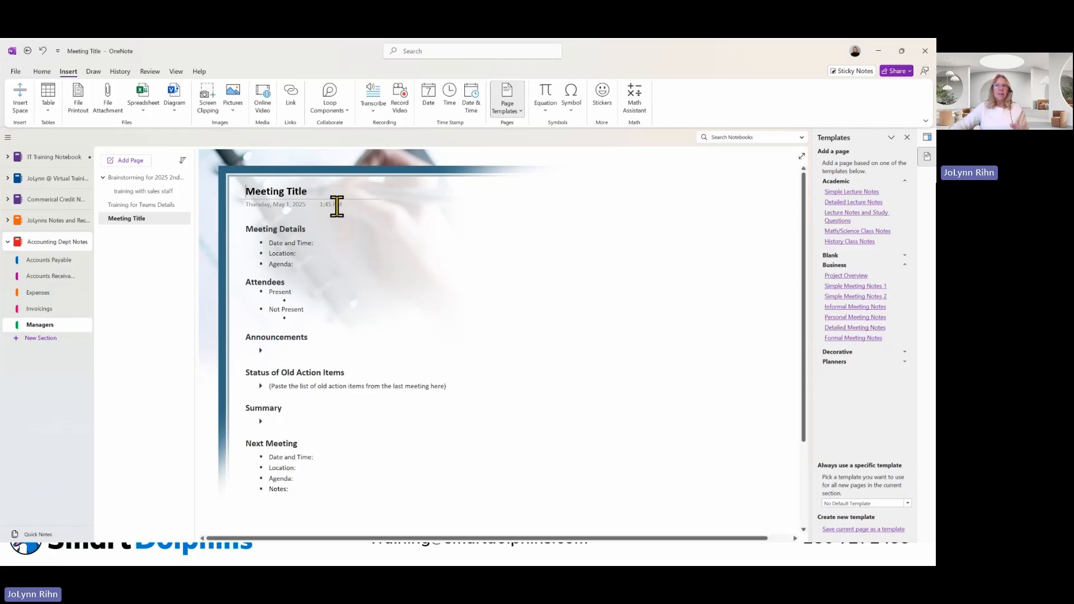
{"action": "left_click_drag", "start_coordinate": [313, 192], "coordinate": [246, 190]}
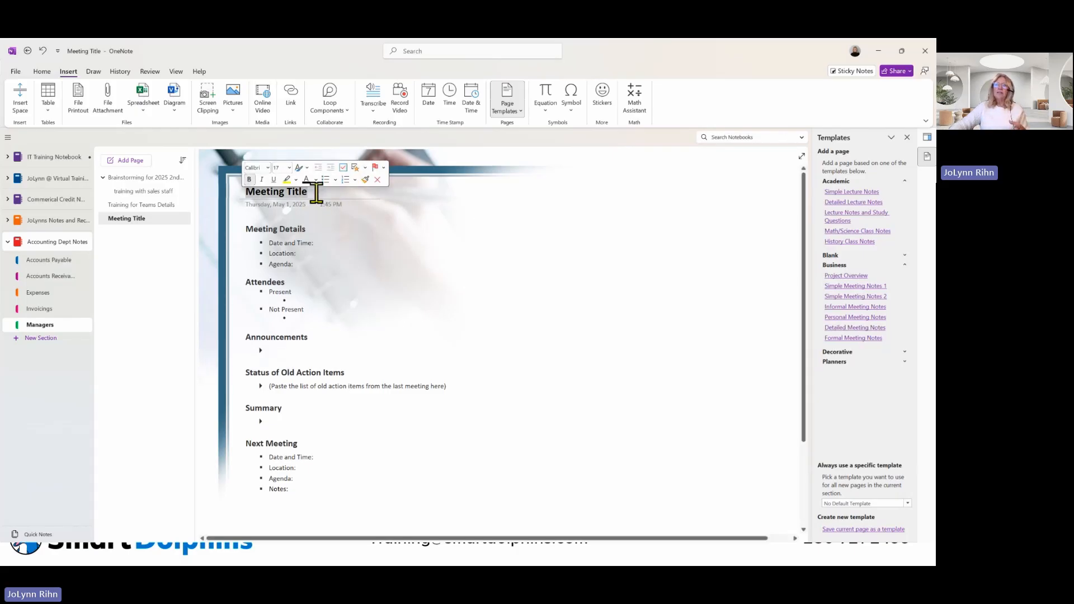
{"action": "left_click_drag", "start_coordinate": [317, 192], "coordinate": [289, 190]}
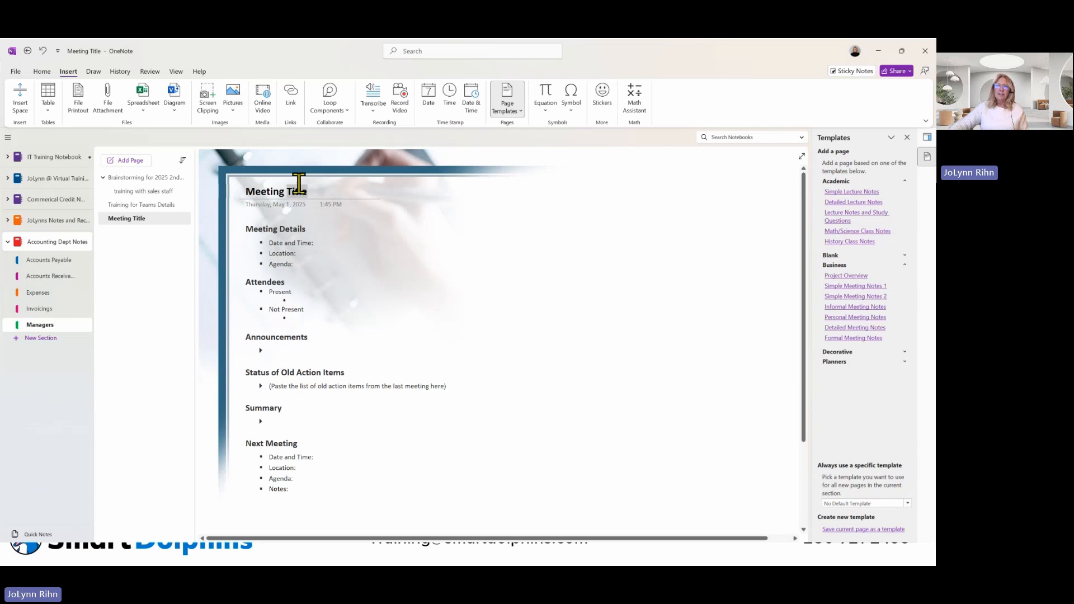
{"action": "type", "text": "tr"}
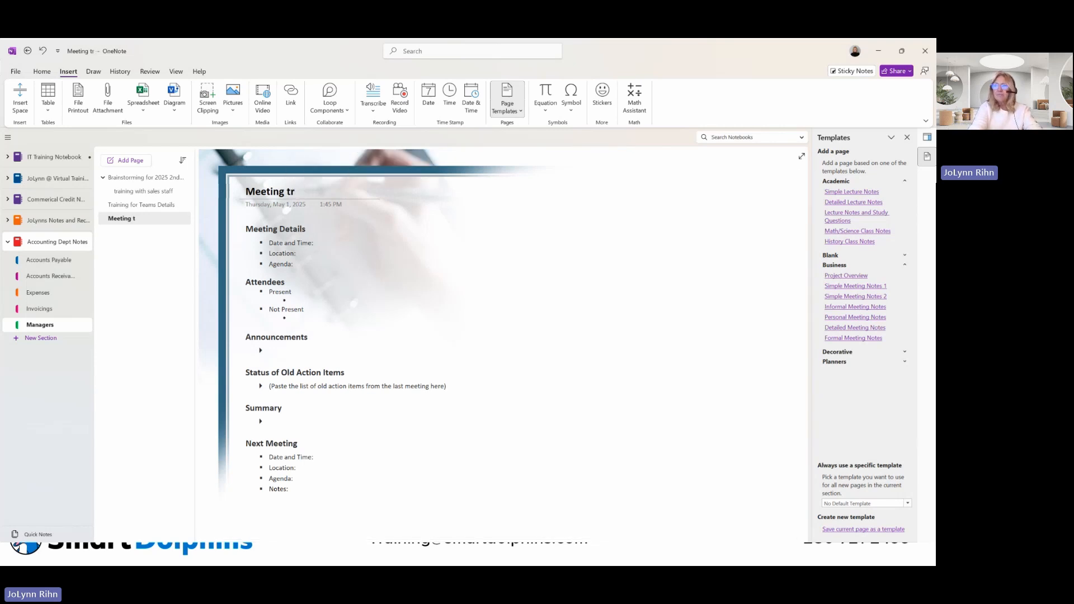
{"action": "key", "text": "BackSpace"}
{"action": "key", "text": "BackSpace"}
{"action": "type", "text": "Training"}
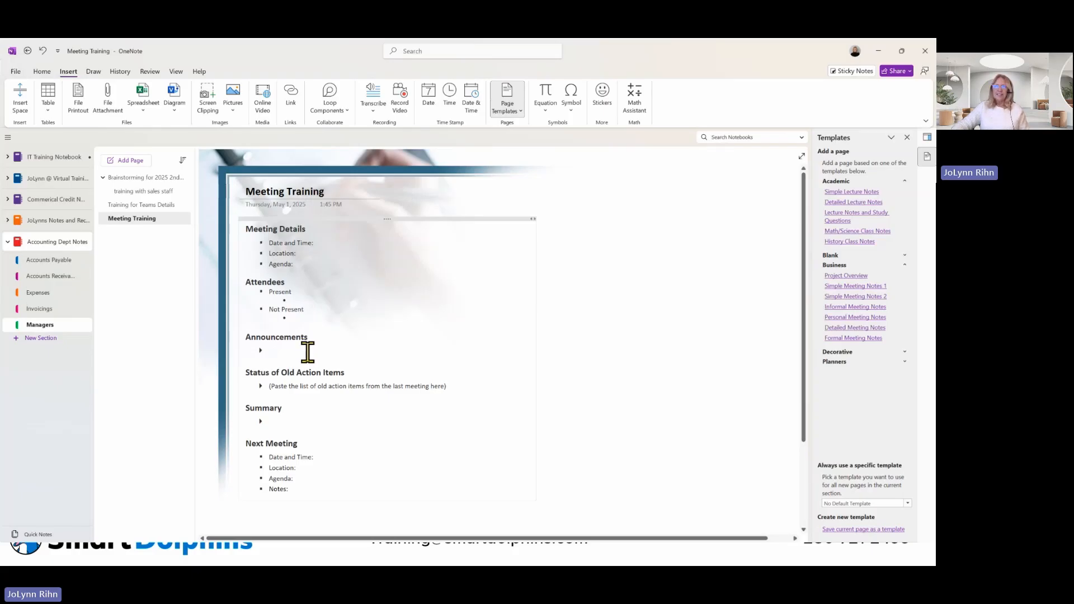
{"action": "scroll", "coordinate": [310, 354], "scroll_direction": "down", "scroll_amount": 3}
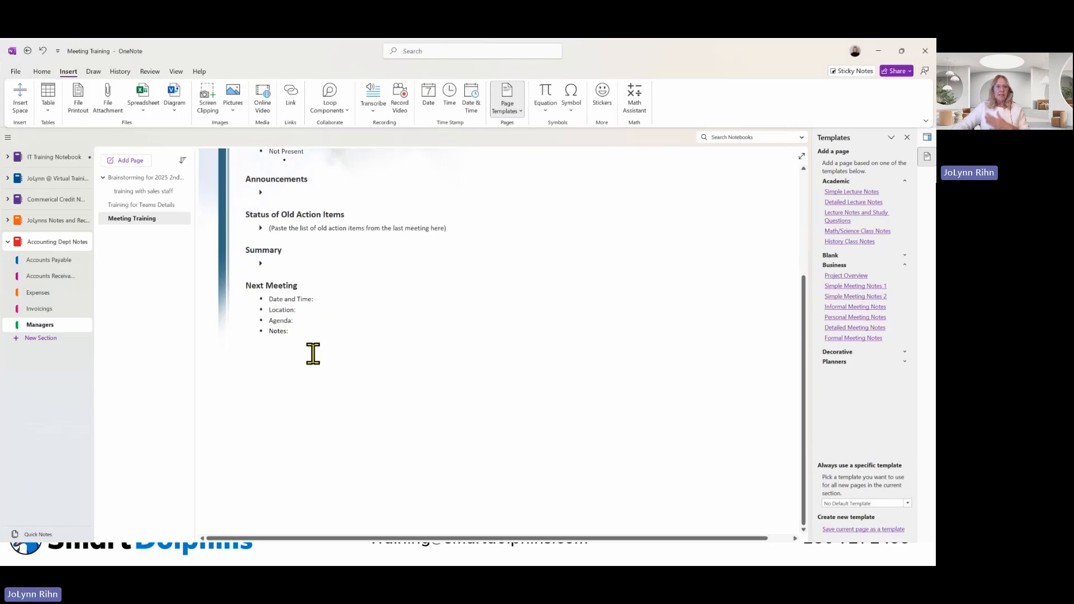
{"action": "scroll", "coordinate": [313, 354], "scroll_direction": "up", "scroll_amount": 3}
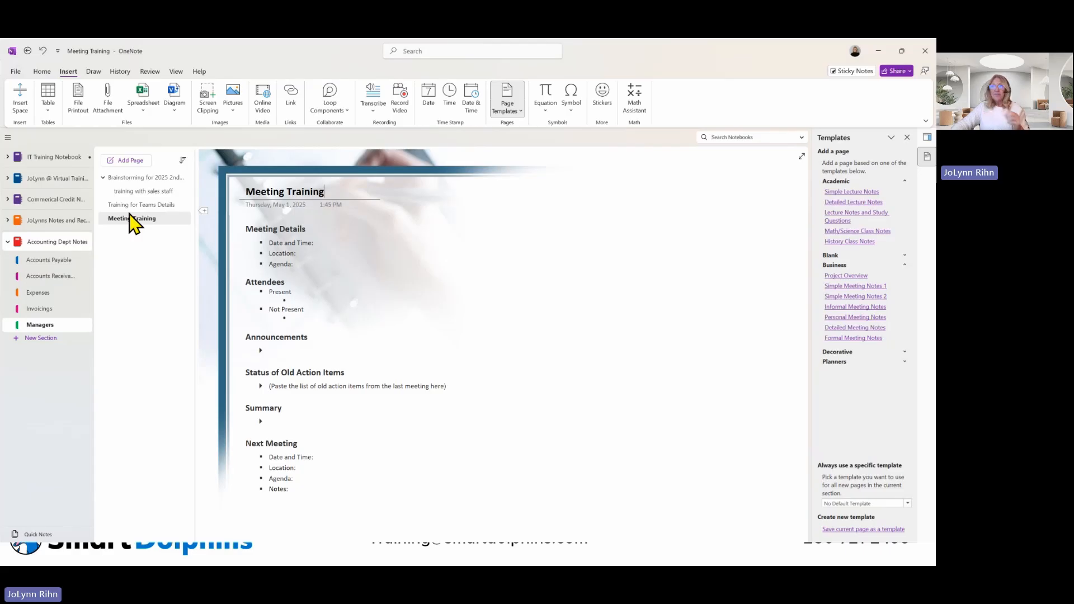
Make "Meeting Training" a subpage below "training with sales staff", collapse and expand the brainstorming page's subpages, and reopen it.
{"action": "left_click_drag", "start_coordinate": [126, 221], "coordinate": [182, 198]}
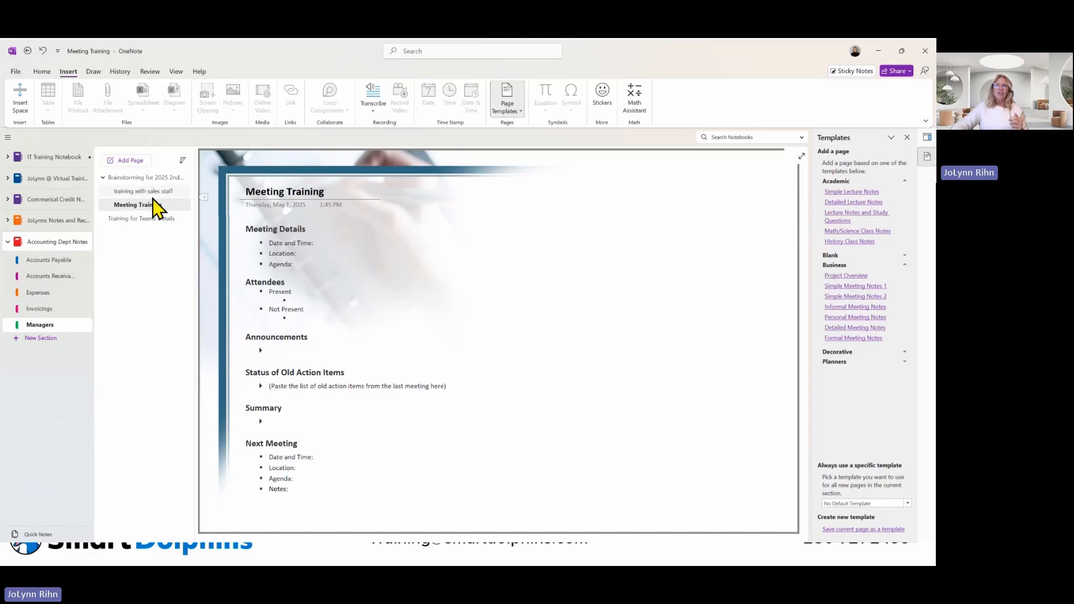
{"action": "left_click", "coordinate": [102, 178]}
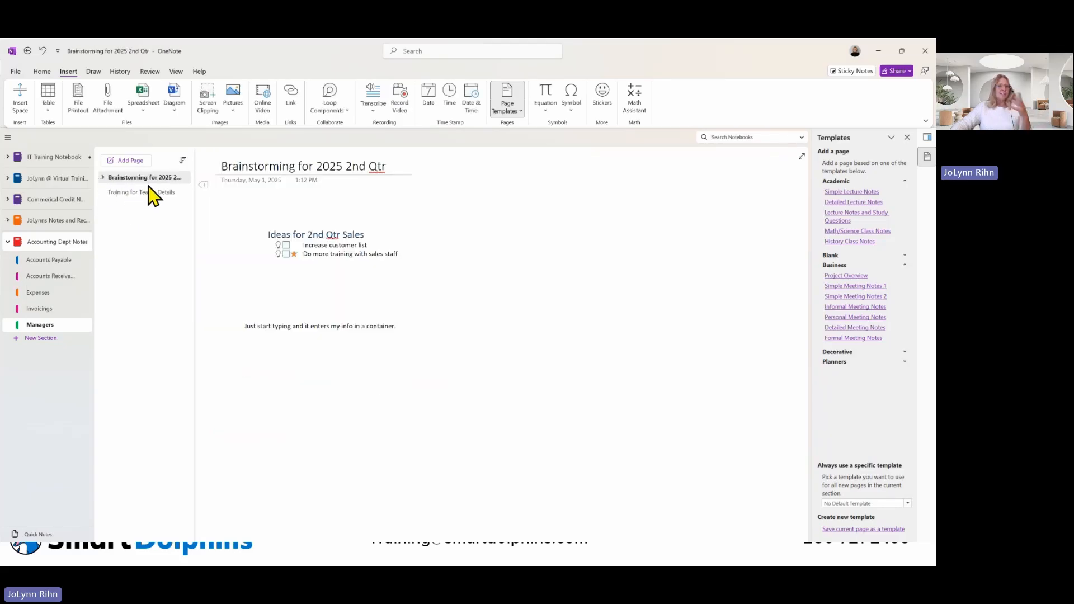
{"action": "left_click", "coordinate": [103, 178]}
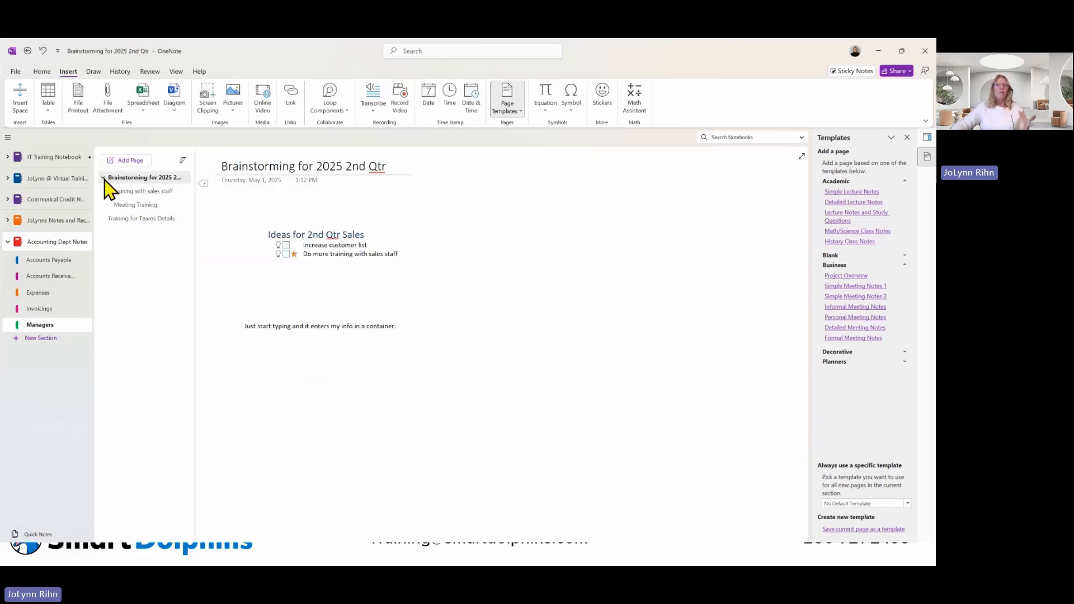
{"action": "left_click", "coordinate": [138, 205]}
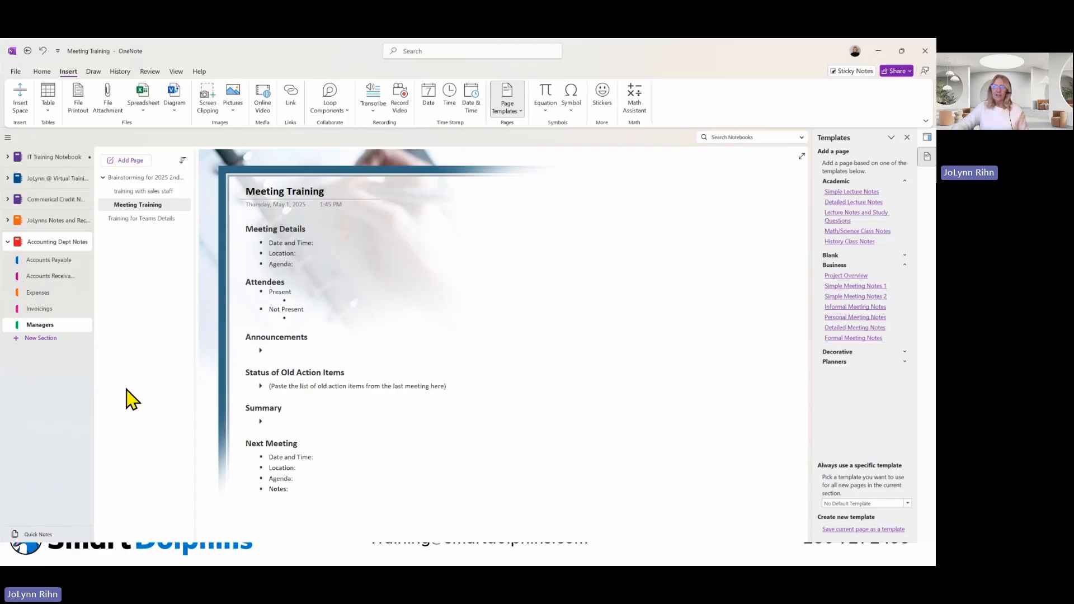
Record a video on the "training with sales staff" page, move the video window over the page, and end the recording.
{"action": "left_click", "coordinate": [144, 219]}
{"action": "left_click", "coordinate": [143, 191]}
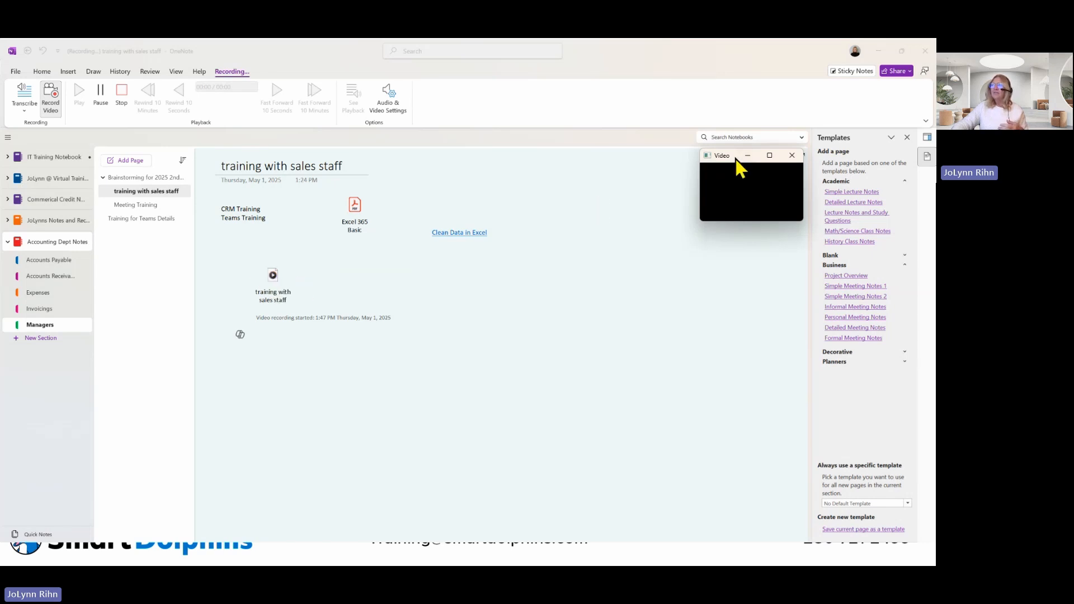
{"action": "left_click_drag", "start_coordinate": [735, 158], "coordinate": [502, 179]}
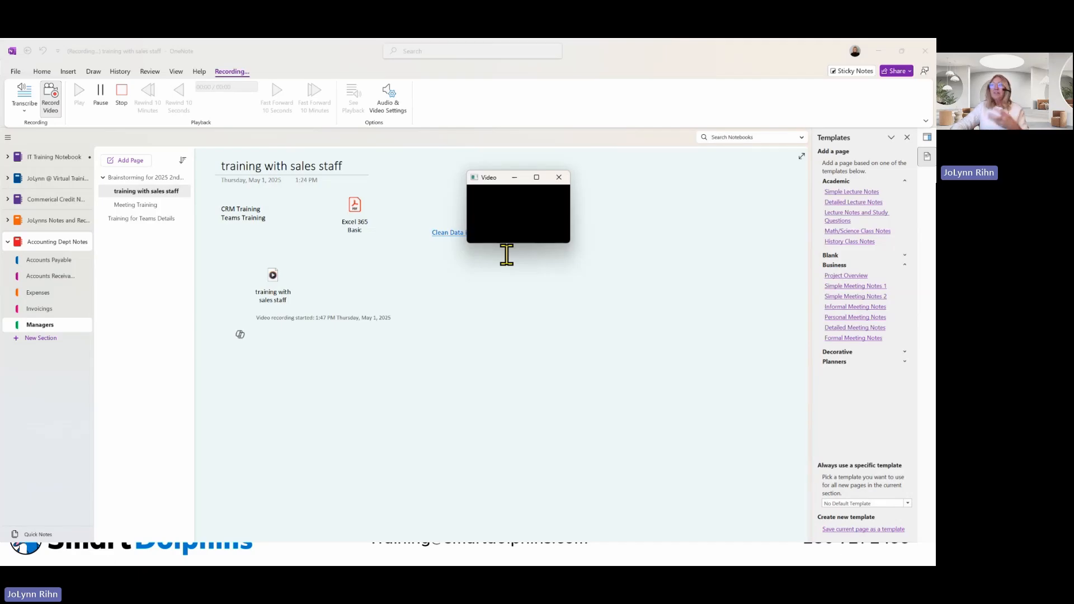
{"action": "left_click", "coordinate": [560, 179]}
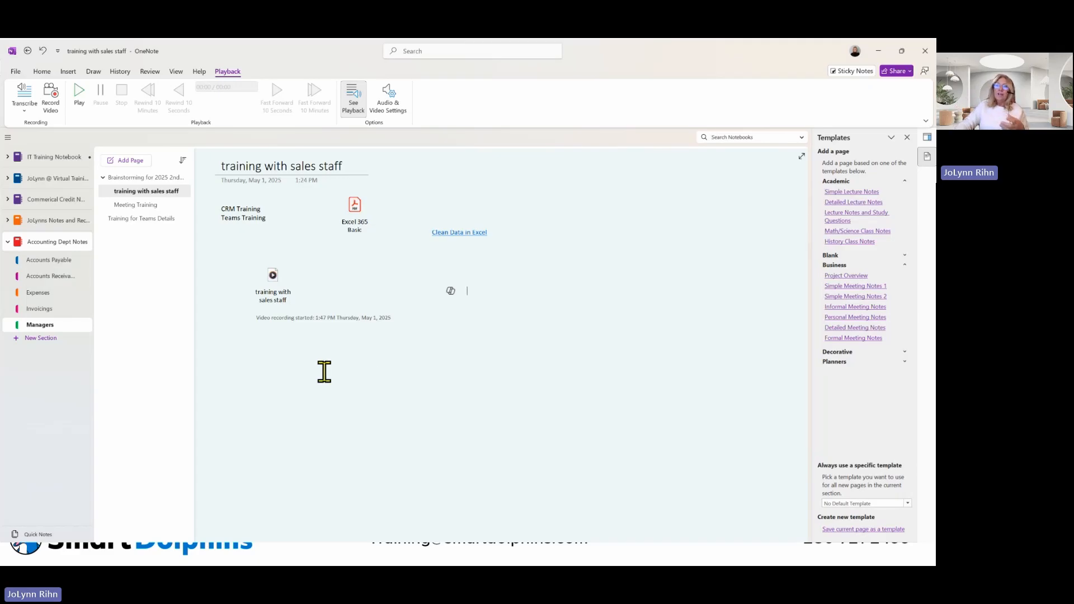
Add the note "List Topics to Cover:" below the video recording on the "training with sales staff" page.
{"action": "left_click", "coordinate": [258, 361]}
{"action": "type", "text": "List"}
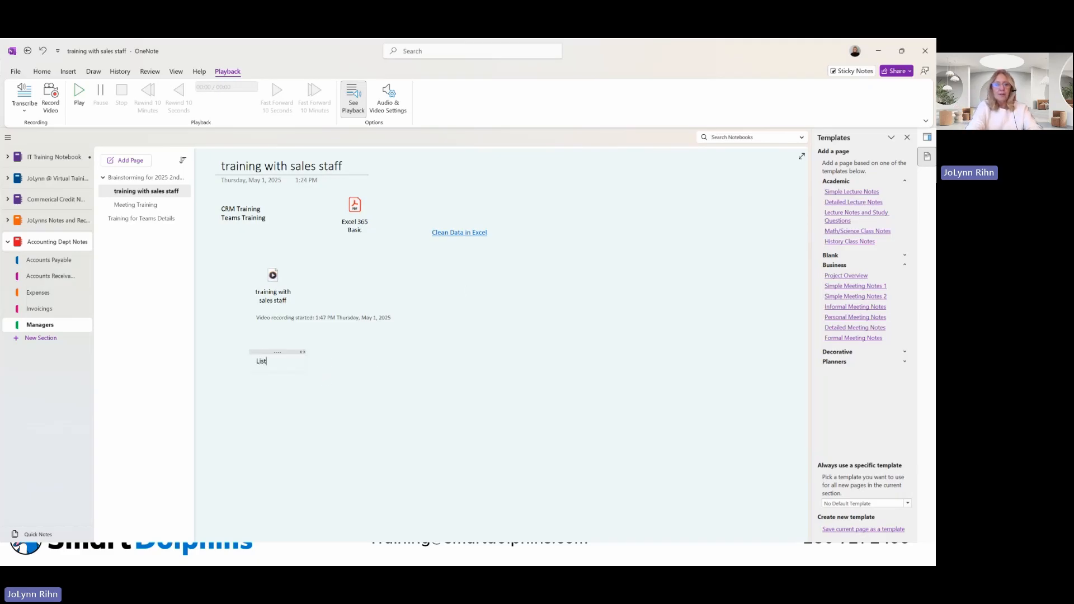
{"action": "type", "text": " Topi"}
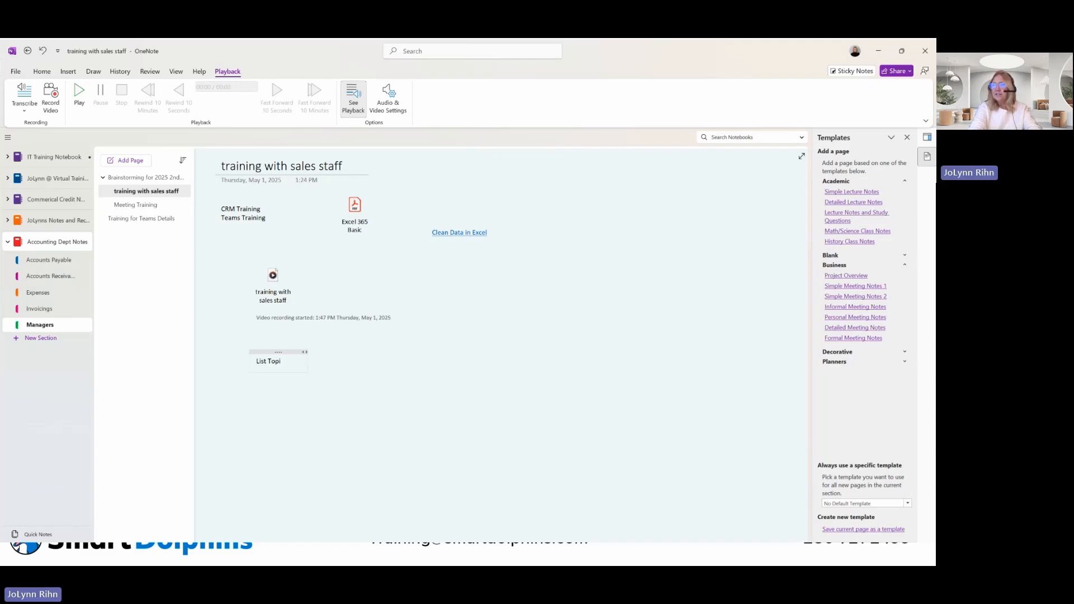
{"action": "type", "text": "cs"}
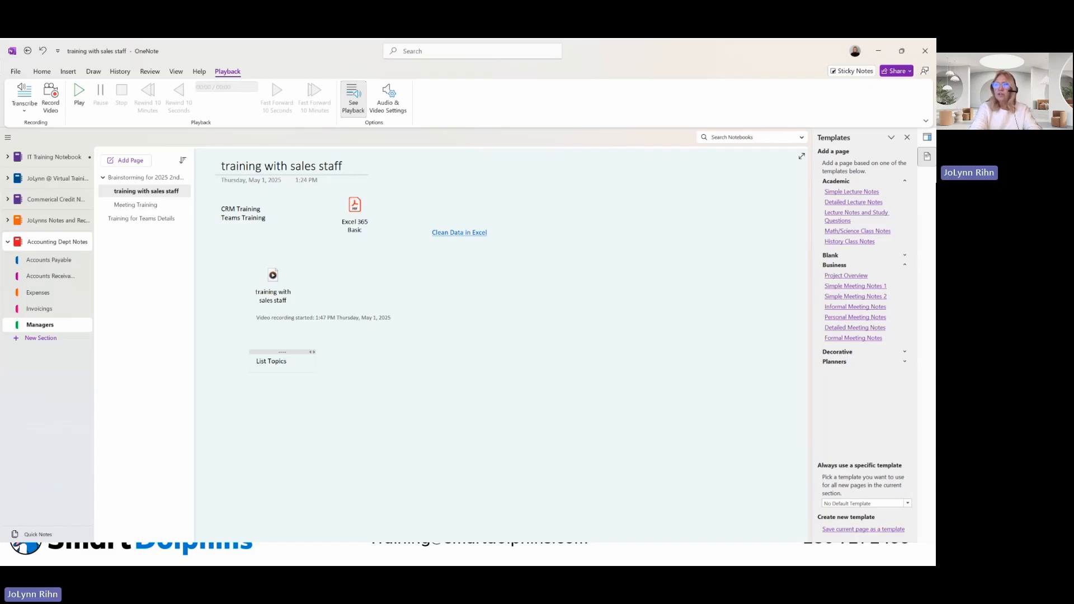
{"action": "type", "text": " to Cover"}
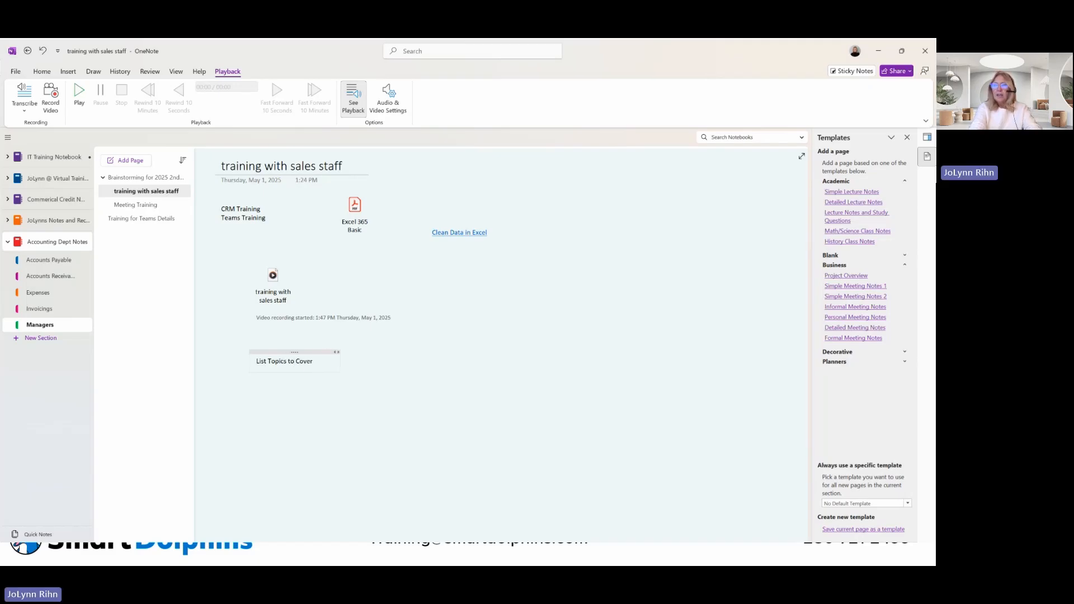
{"action": "type", "text": ":"}
{"action": "key", "text": "Return"}
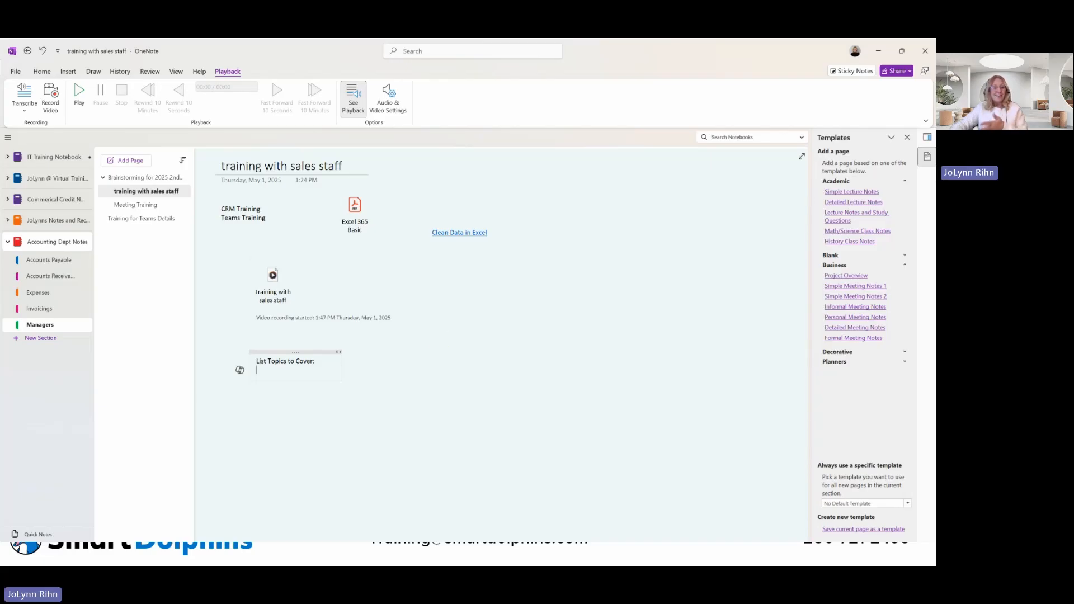
{"action": "left_click", "coordinate": [334, 418]}
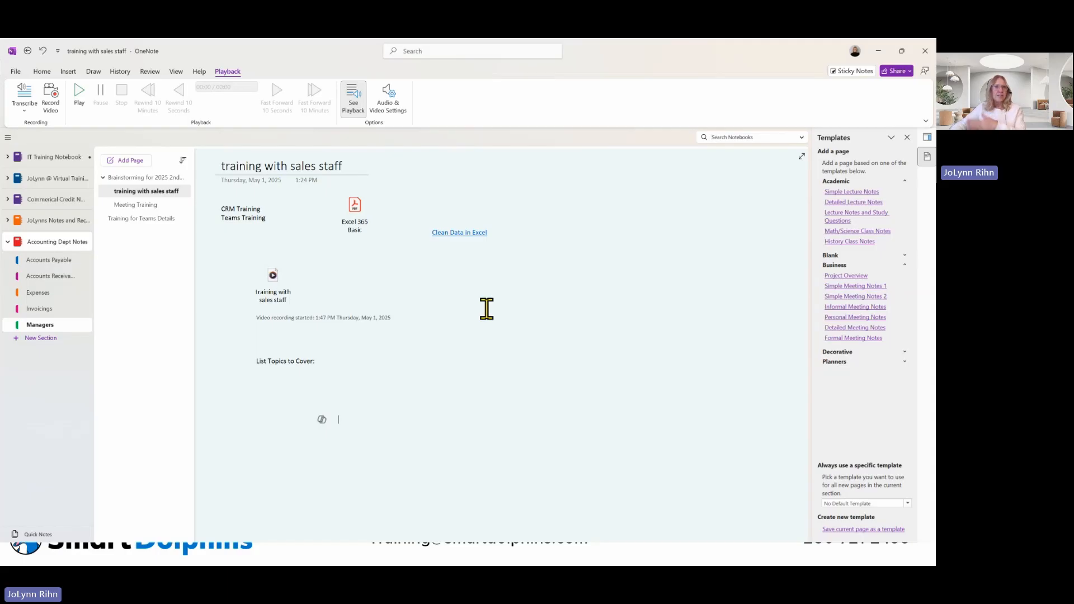
Insert the "Microsoft OneNote: Skills to Optimize Your Note-Taking" meeting details beside Homework on "Training for Teams Details" and close the side panes.
{"action": "left_click", "coordinate": [137, 218]}
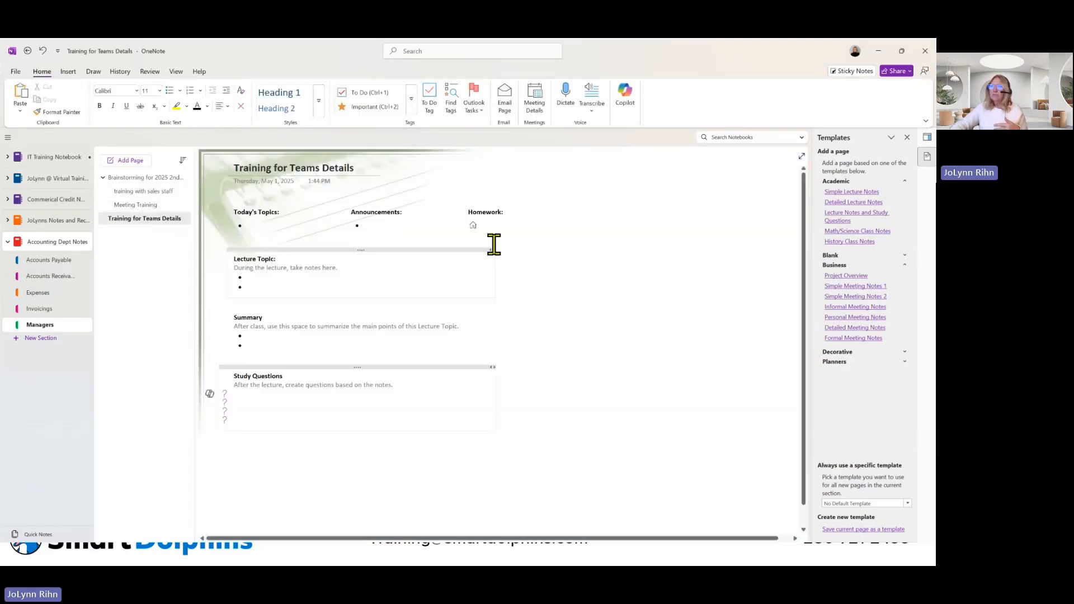
{"action": "left_click", "coordinate": [533, 103]}
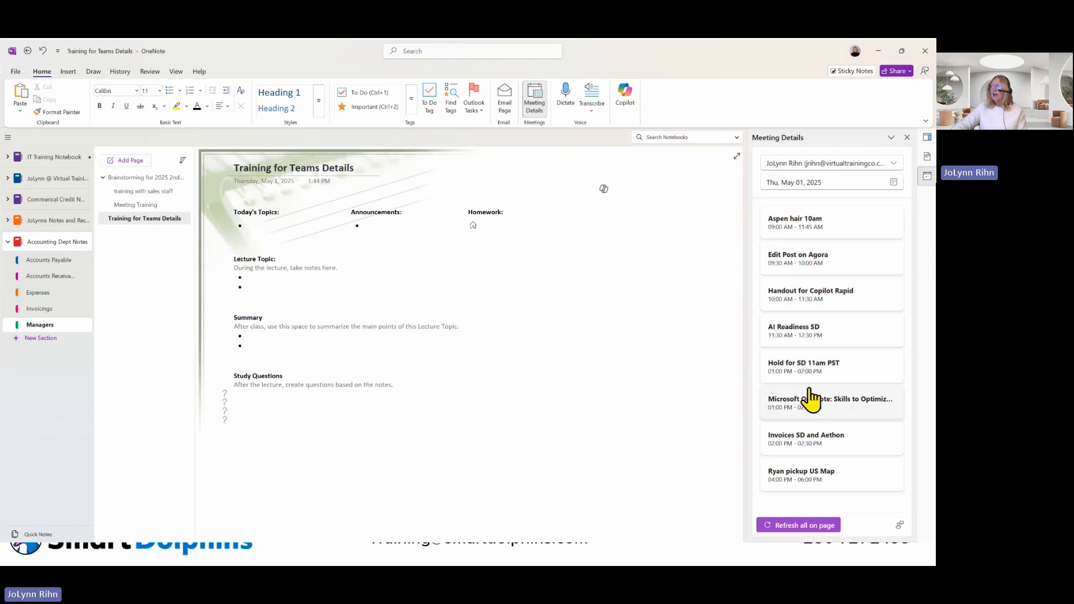
{"action": "left_click", "coordinate": [812, 411]}
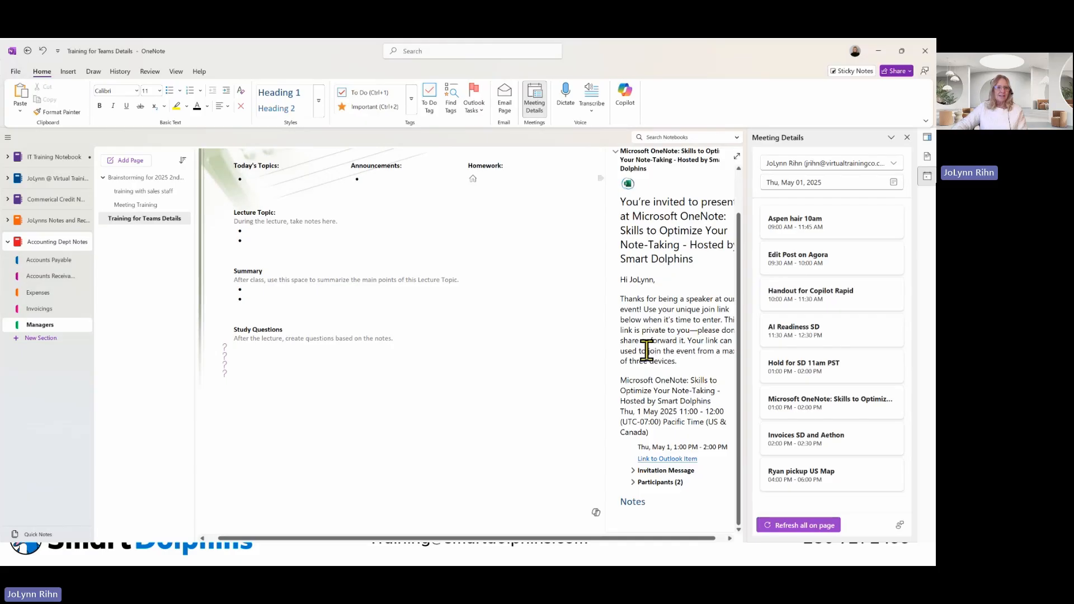
{"action": "scroll", "coordinate": [647, 351], "scroll_direction": "up", "scroll_amount": 1}
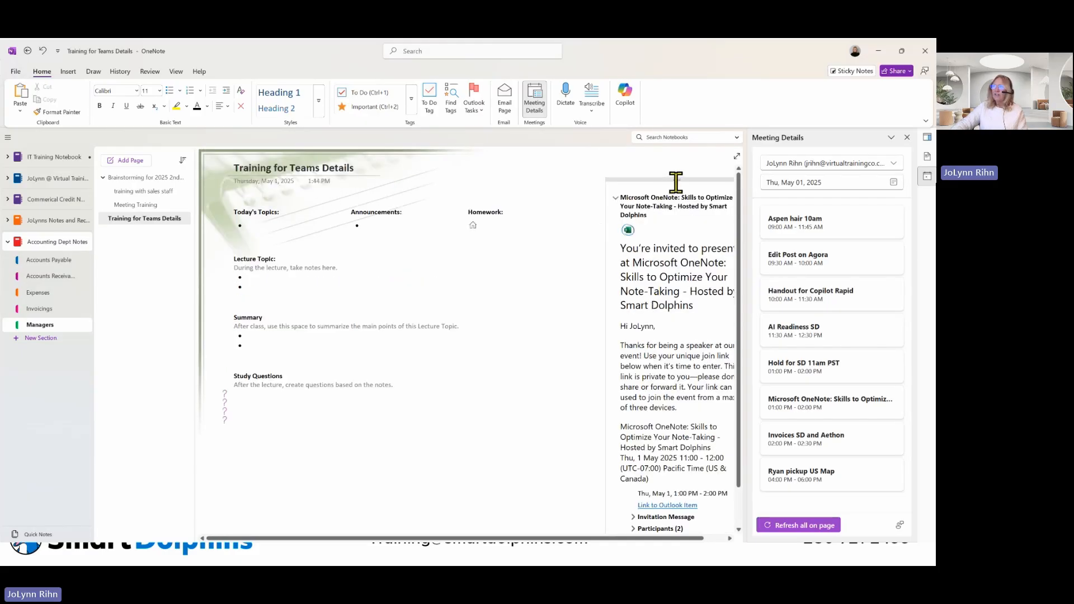
{"action": "left_click_drag", "start_coordinate": [678, 179], "coordinate": [594, 180]}
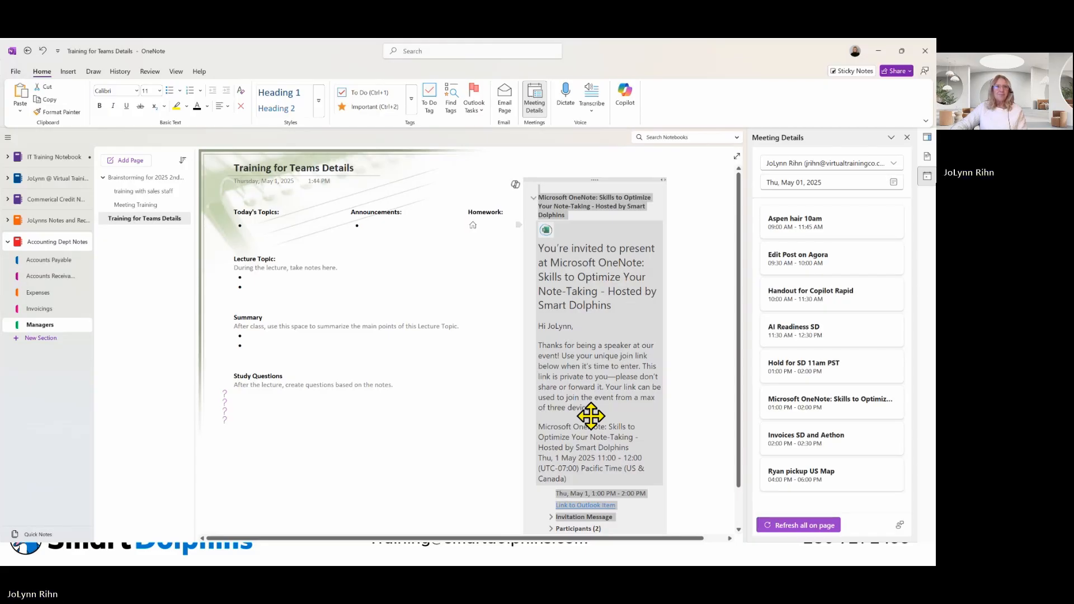
{"action": "left_click", "coordinate": [692, 327]}
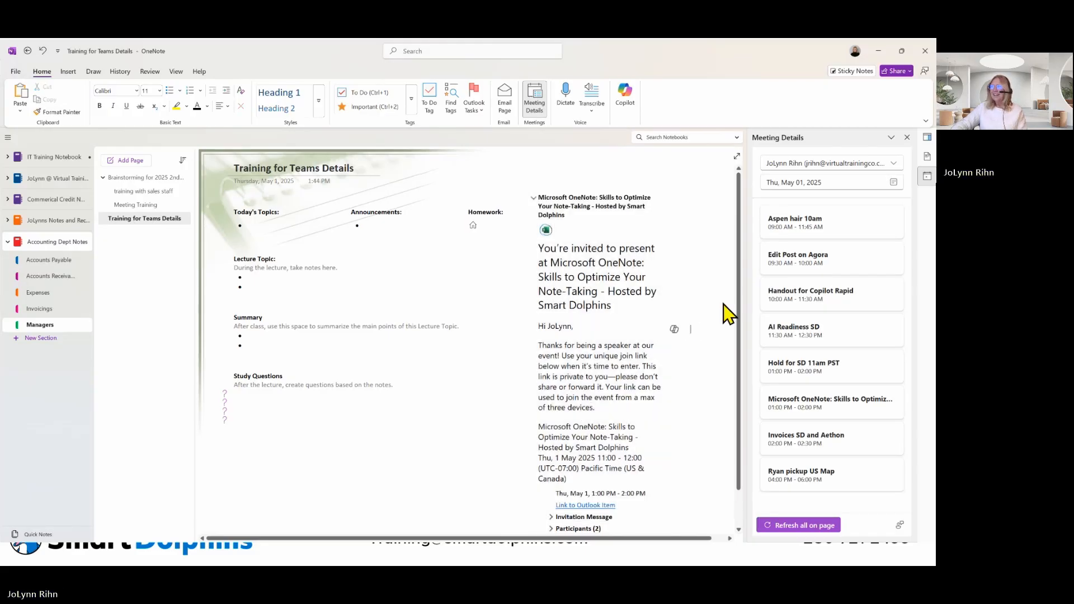
{"action": "left_click", "coordinate": [906, 137]}
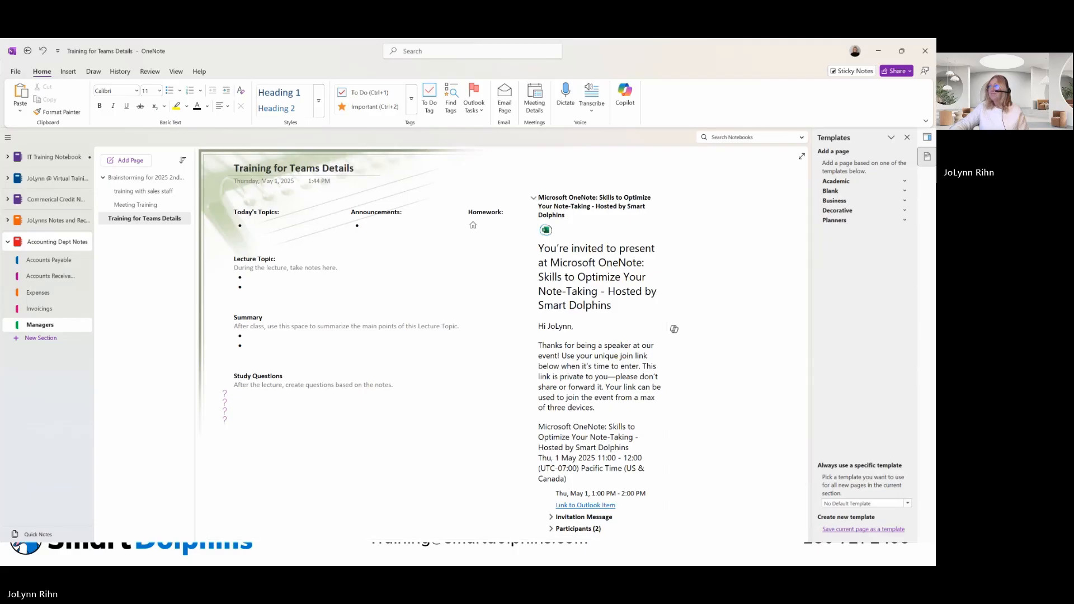
{"action": "left_click", "coordinate": [906, 138]}
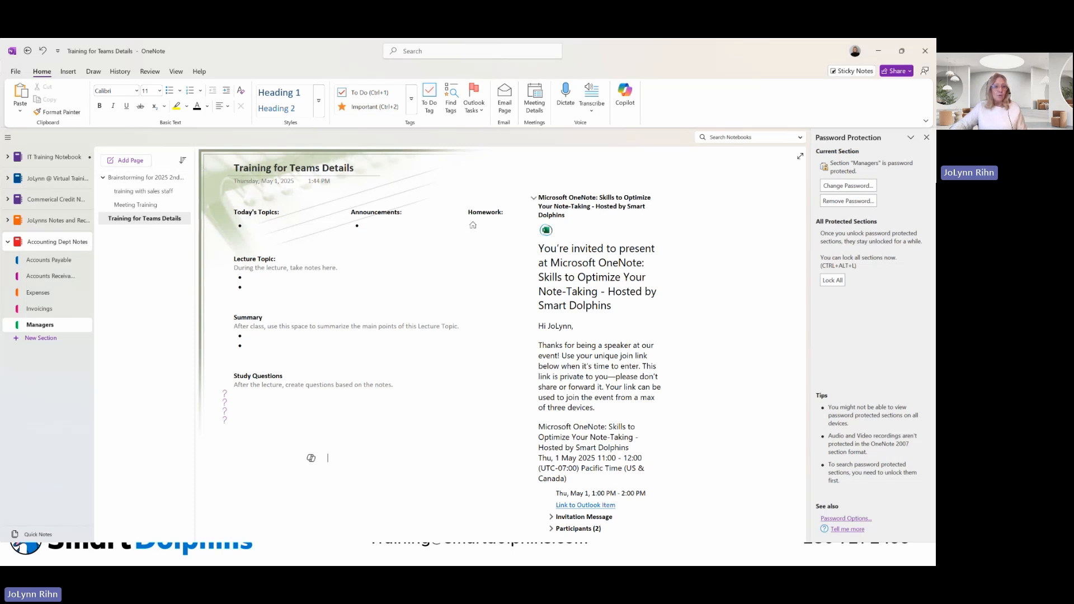
Switch to OneNote on the web, create a blank notebook named "Marketing Convention", dismiss the pop-up notice, and show recently opened notebooks.
{"action": "key", "text": "alt+Tab"}
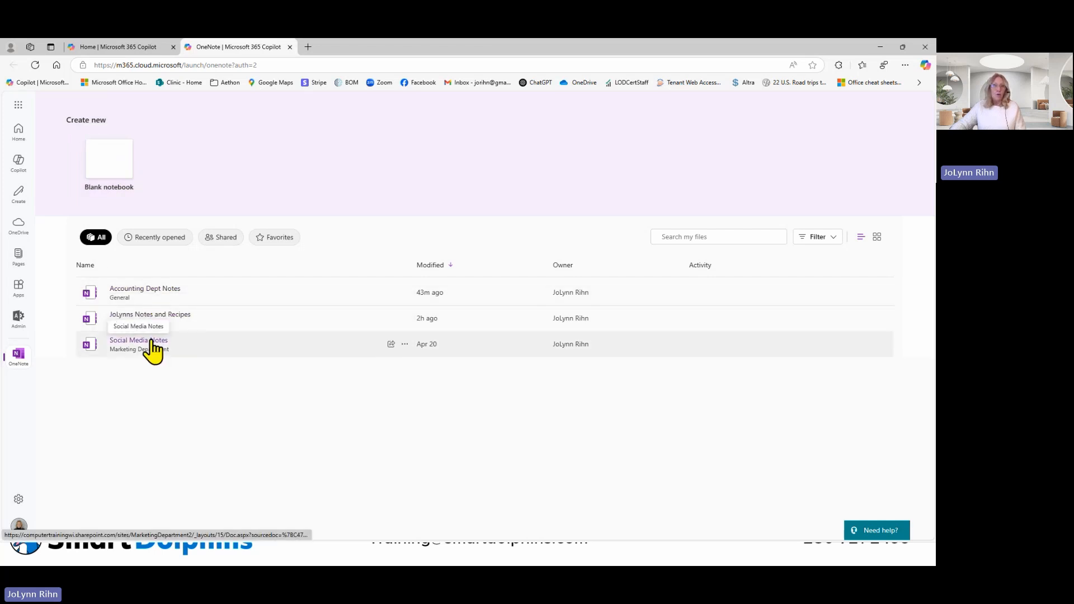
{"action": "left_click", "coordinate": [114, 180]}
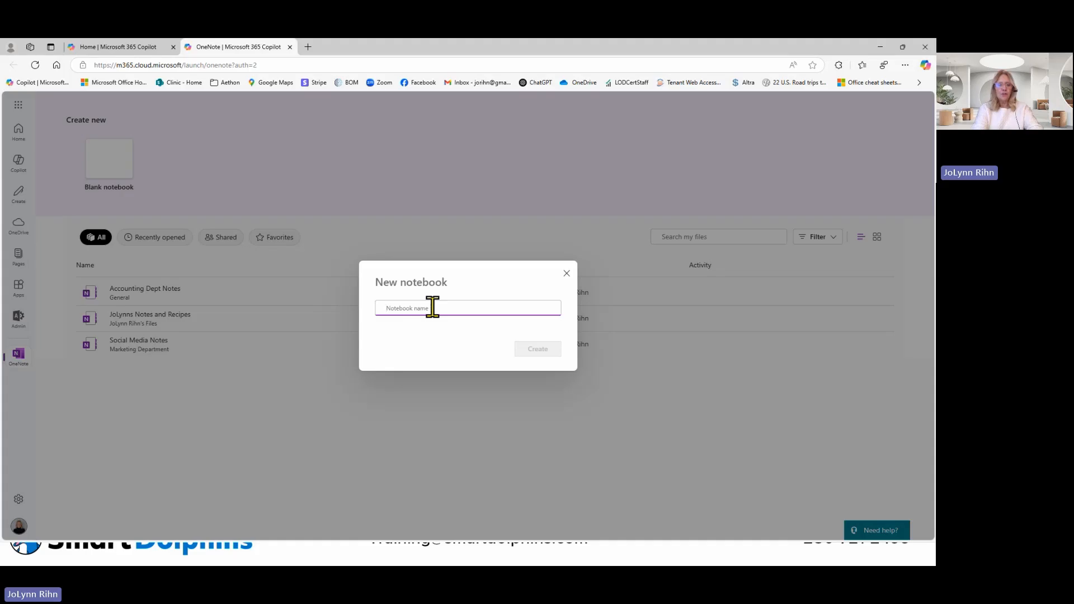
{"action": "type", "text": "Mark"}
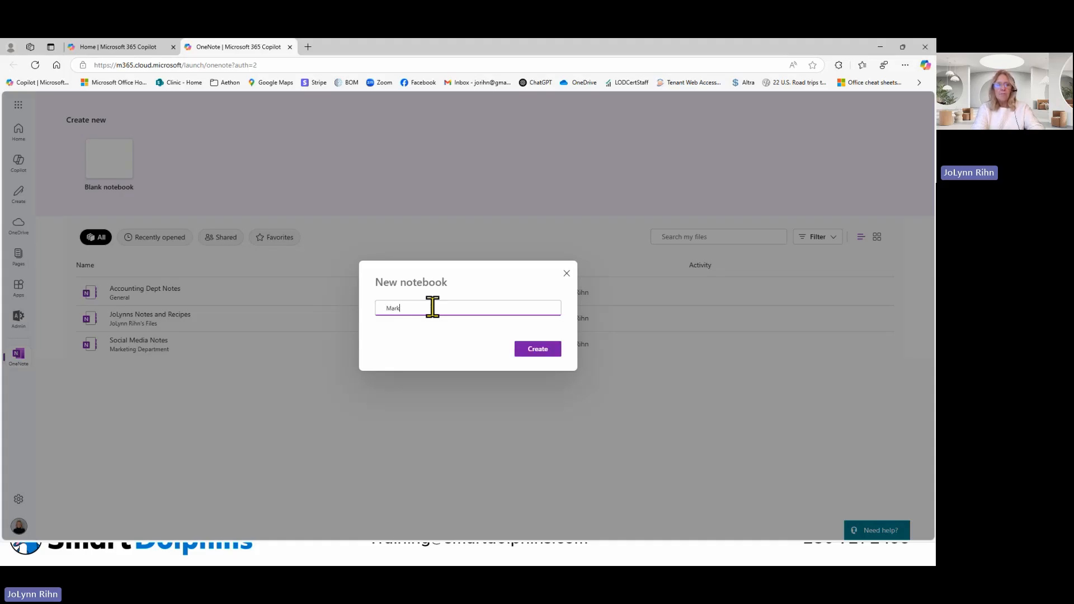
{"action": "type", "text": "eting Conve"}
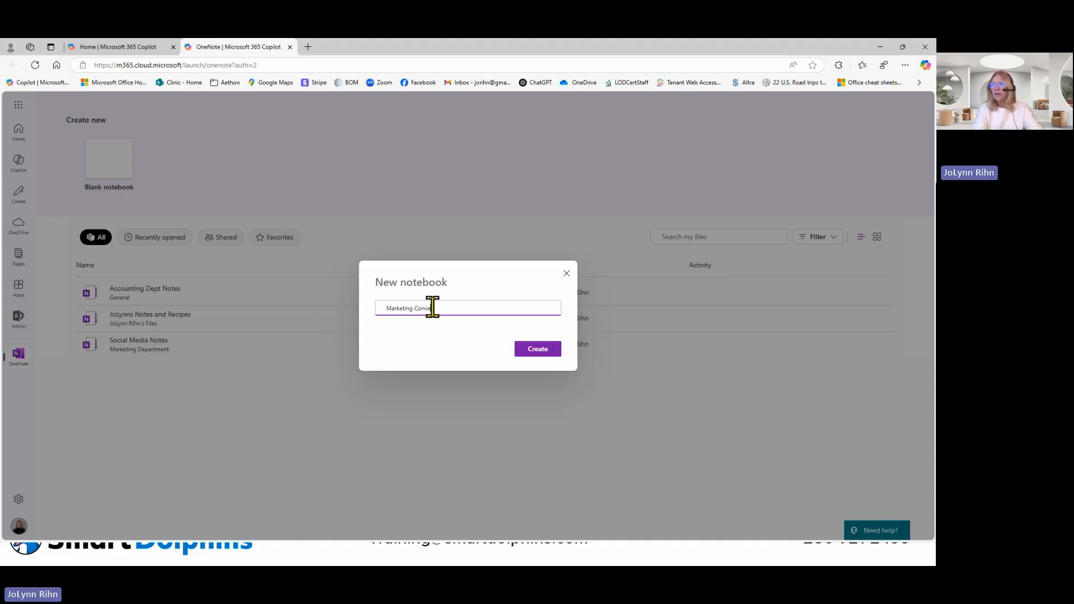
{"action": "type", "text": "ntion"}
{"action": "key", "text": "Return"}
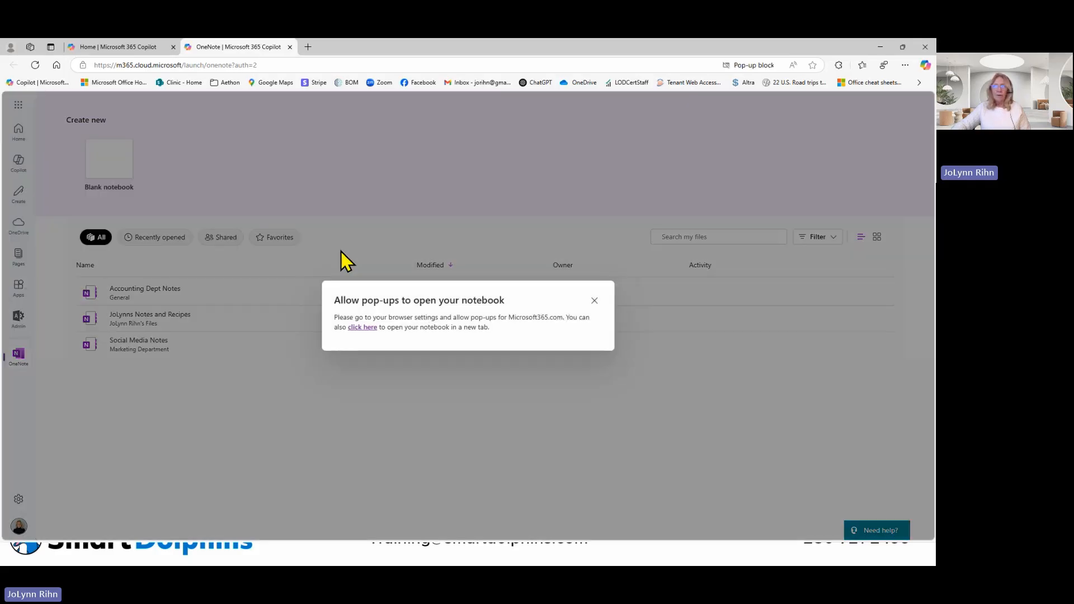
{"action": "left_click", "coordinate": [595, 301]}
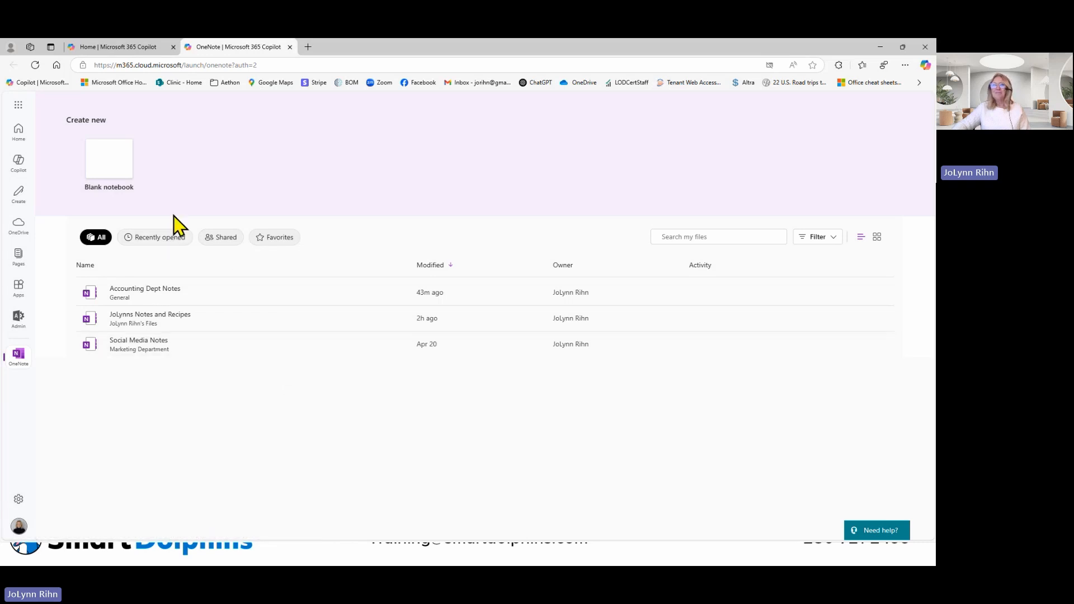
{"action": "left_click", "coordinate": [159, 237]}
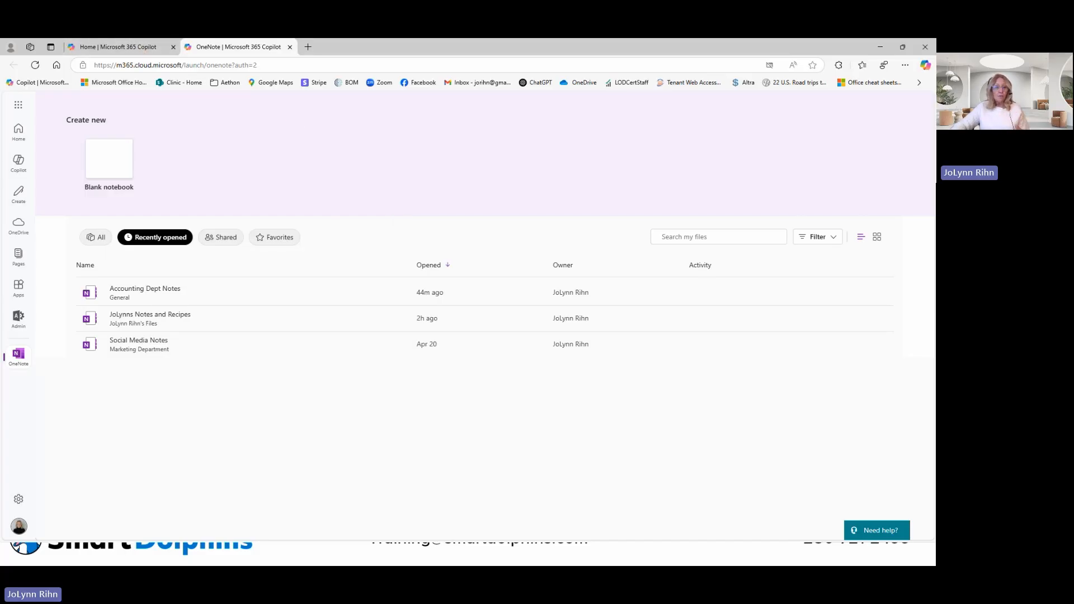
Return to desktop OneNote, view the Grocery Lists section of the personal notes and recipes notebook, and collapse that notebook.
{"action": "key", "text": "alt+Tab"}
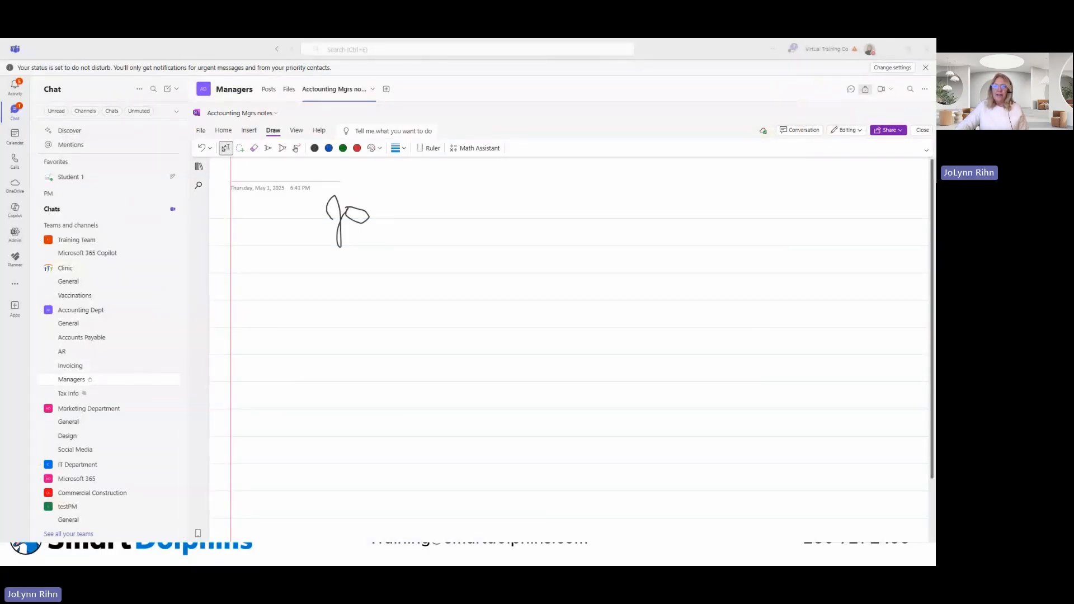
{"action": "key", "text": "alt+Tab"}
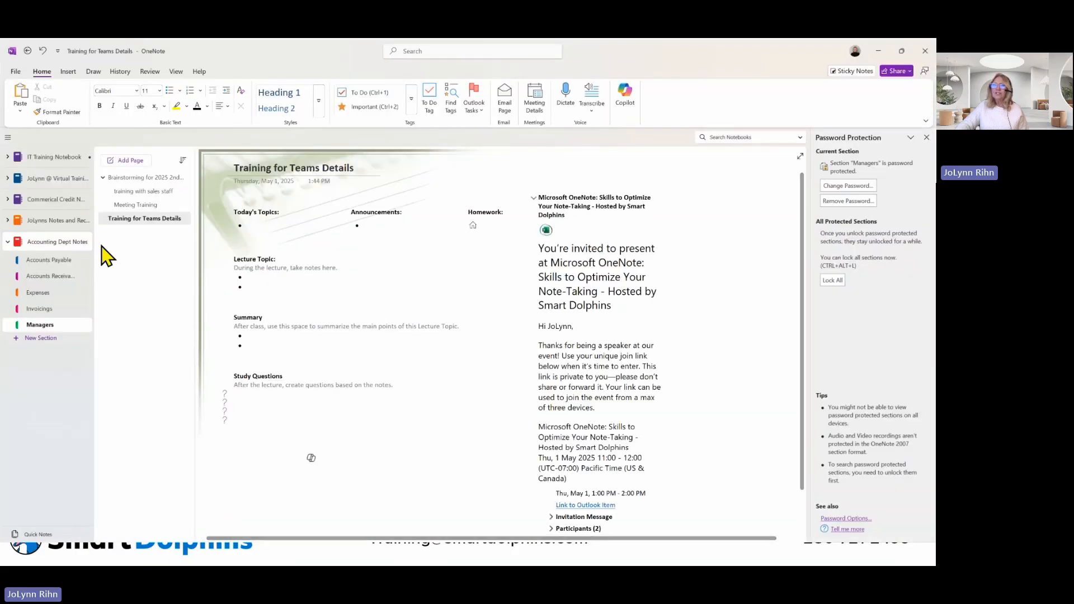
{"action": "left_click", "coordinate": [44, 226]}
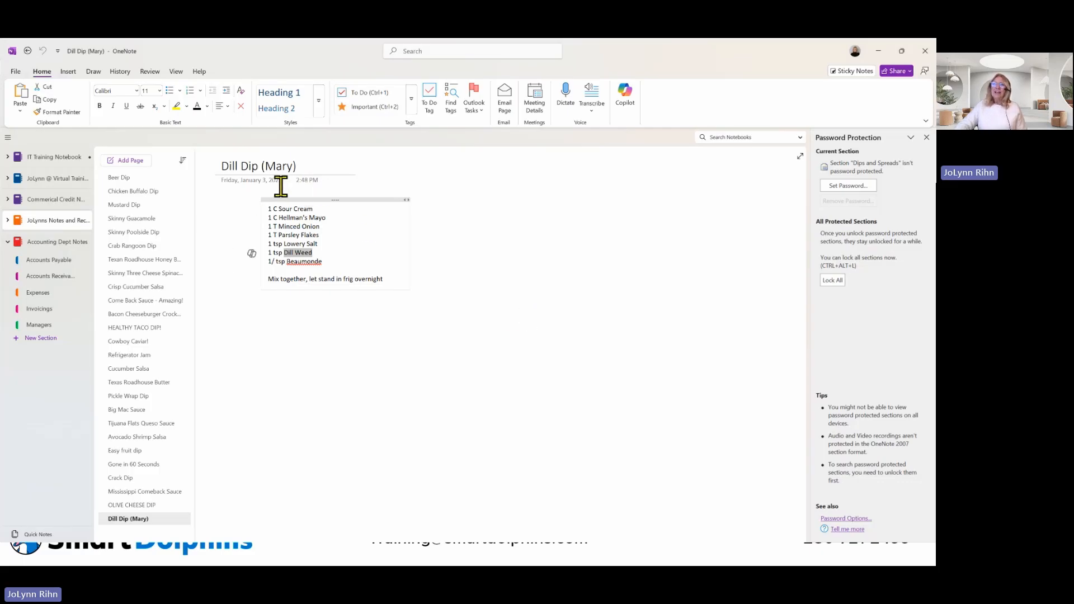
{"action": "left_click", "coordinate": [9, 221]}
{"action": "left_click", "coordinate": [35, 239]}
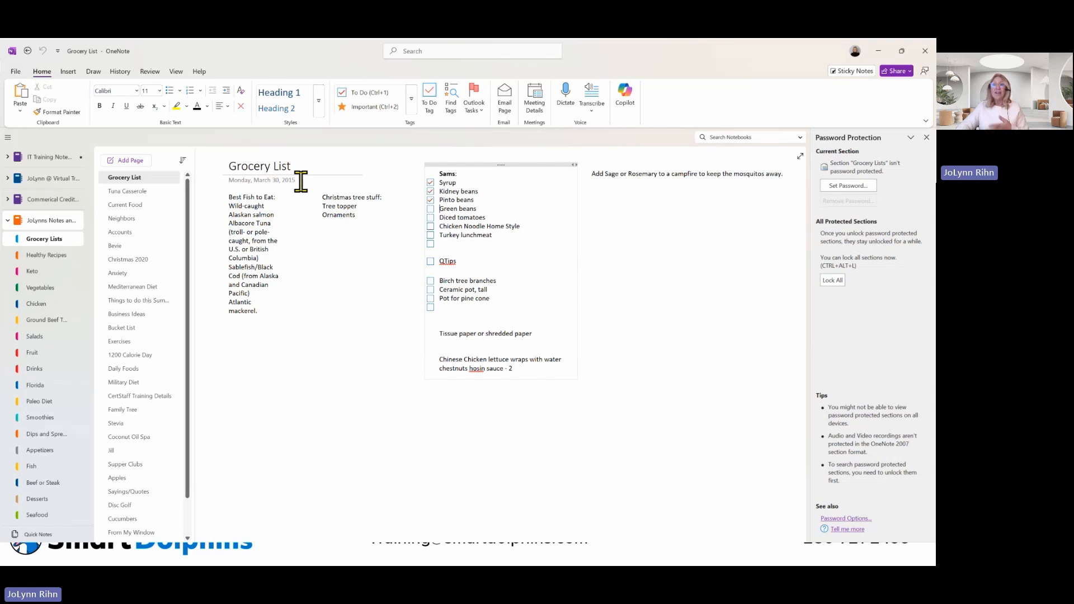
{"action": "left_click", "coordinate": [7, 221]}
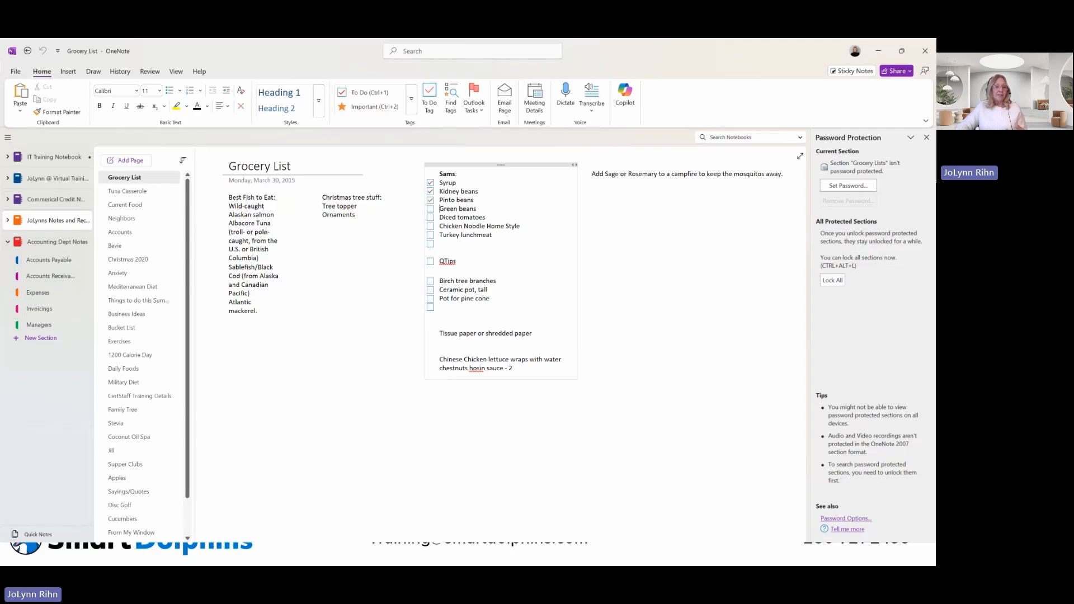
Switch to Teams, open the Managers channel's "Acctounting Mgrs notes" notebook in desktop OneNote, and return to Teams.
{"action": "key", "text": "alt+Tab"}
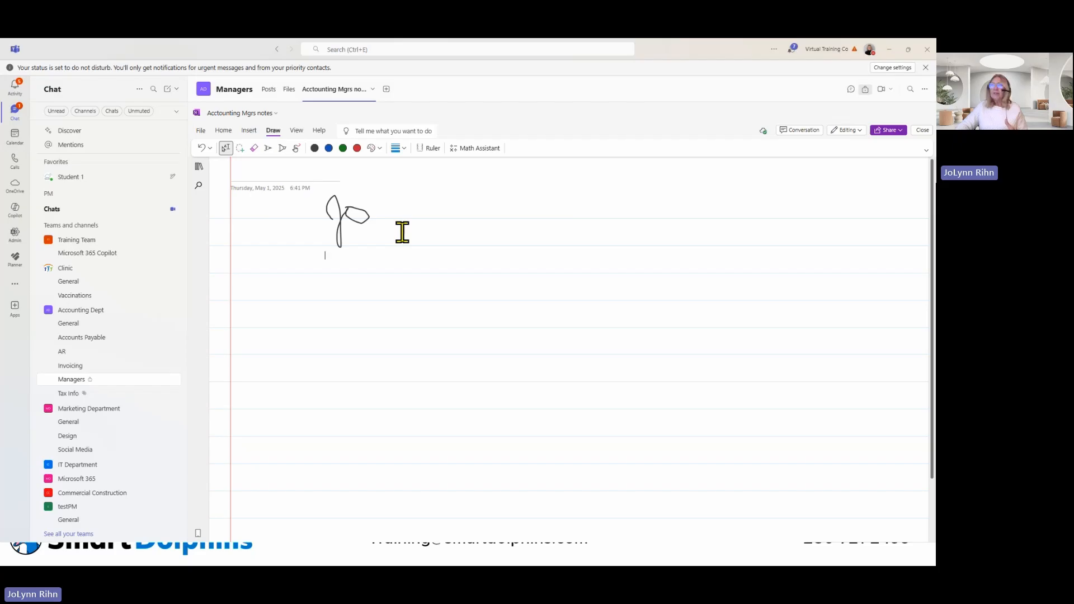
{"action": "left_click", "coordinate": [847, 131]}
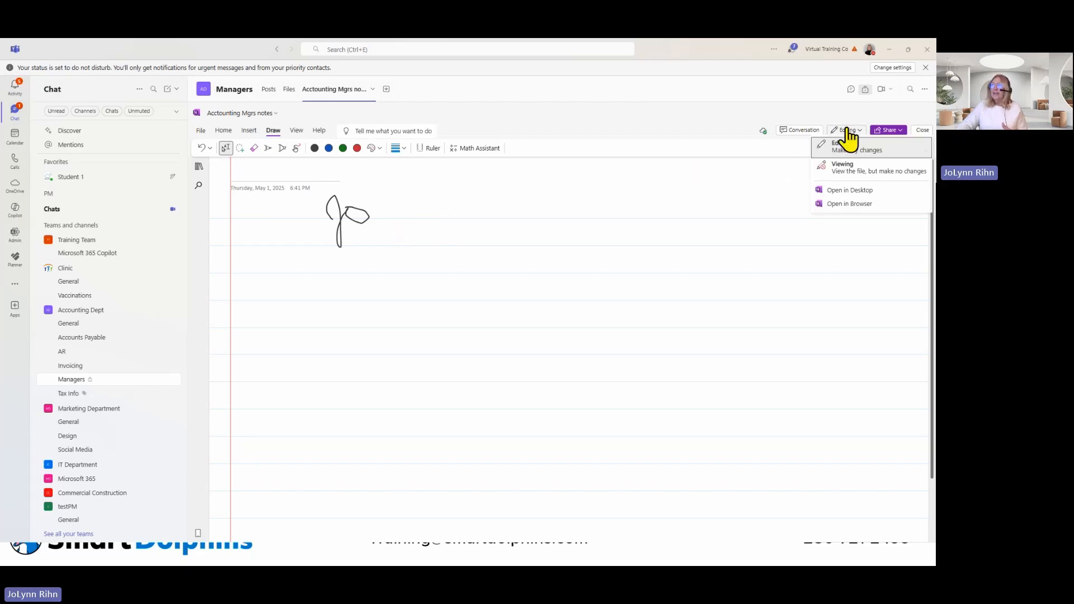
{"action": "left_click", "coordinate": [851, 191]}
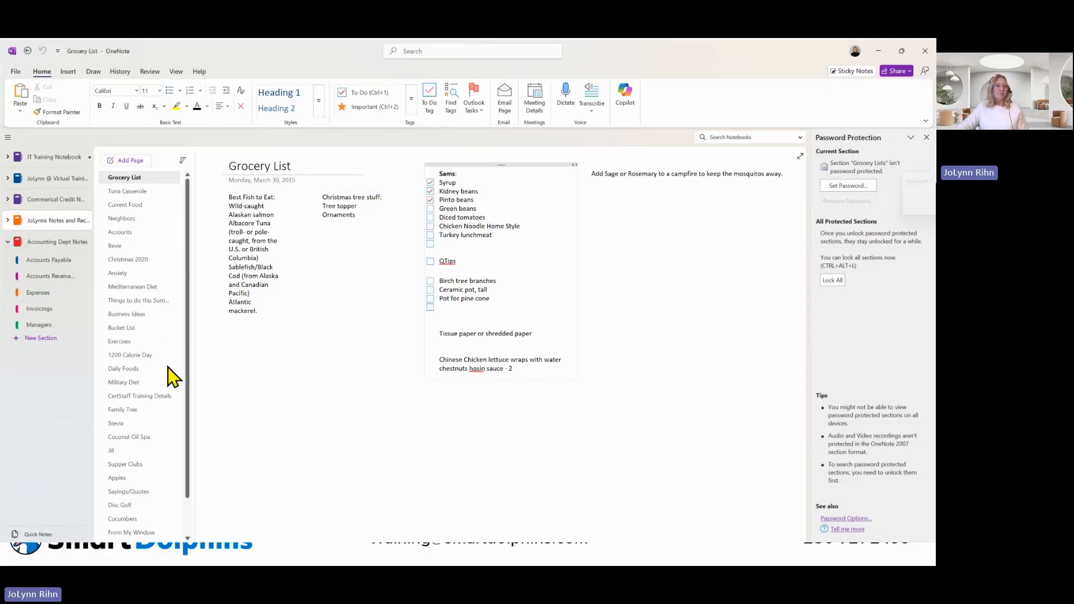
{"action": "key", "text": "super+Right"}
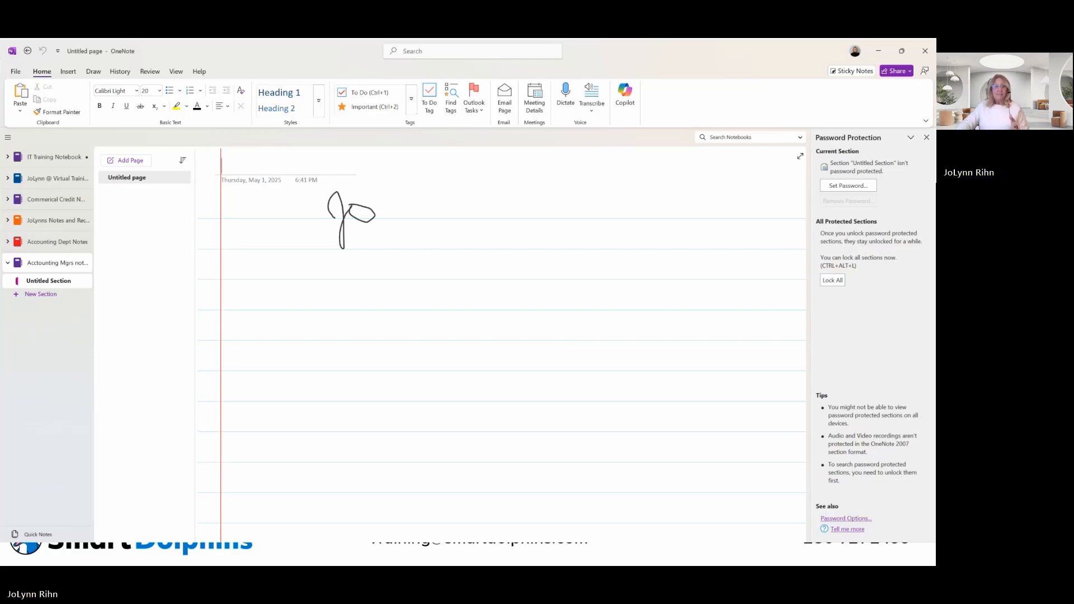
{"action": "key", "text": "alt+Tab"}
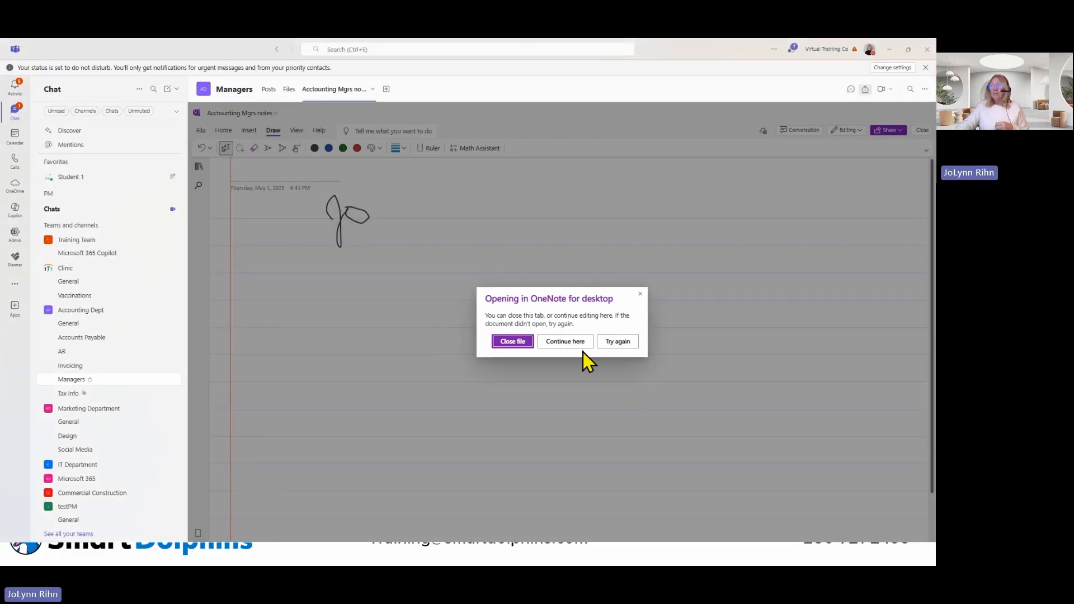
{"action": "left_click", "coordinate": [65, 366]}
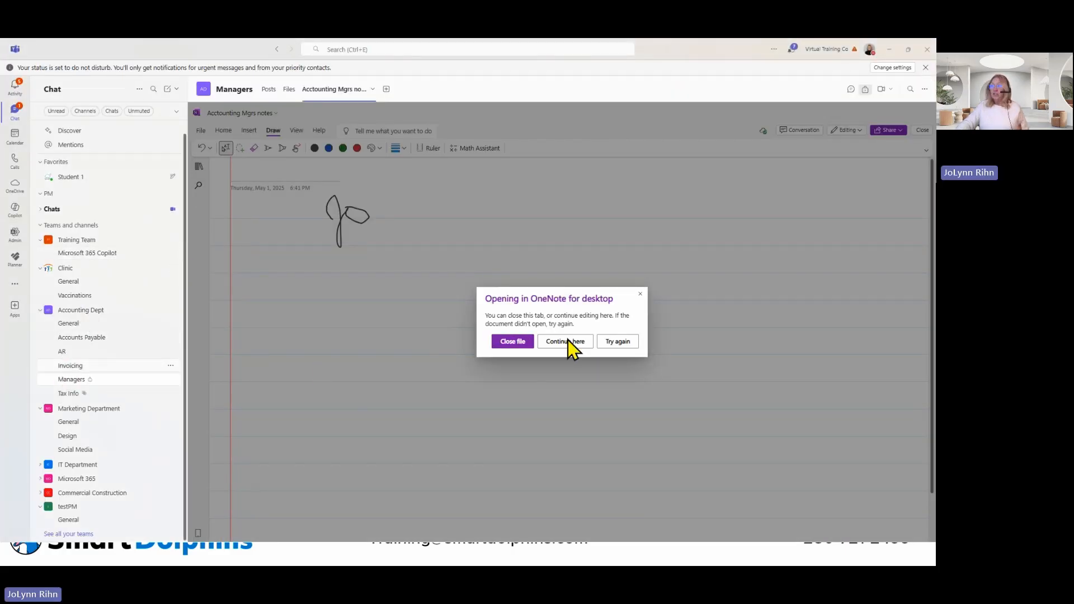